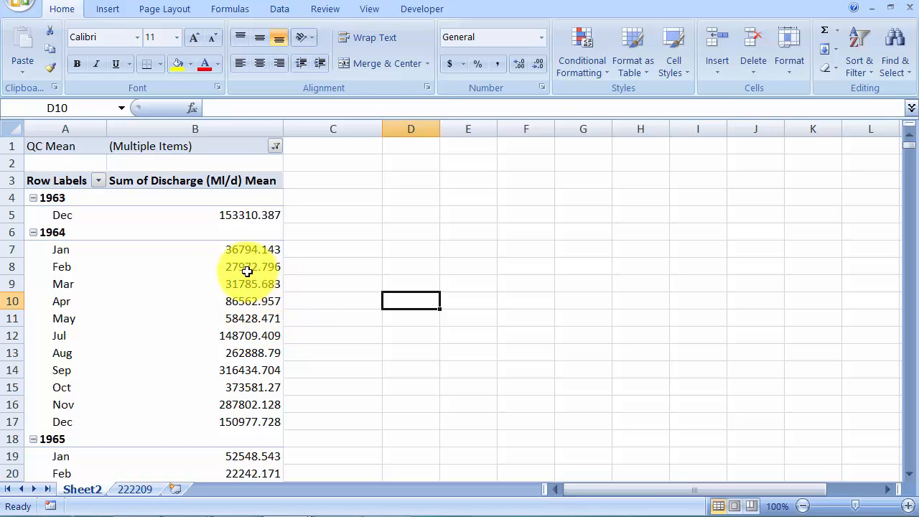
Step: Examine the monthly Sum of Discharge (Ml/d) Mean values in the pivot table from 1963 onward
{"action": "scroll", "coordinate": [252, 280], "scroll_direction": "down", "scroll_amount": 4}
{"action": "scroll", "coordinate": [233, 288], "scroll_direction": "up", "scroll_amount": 4}
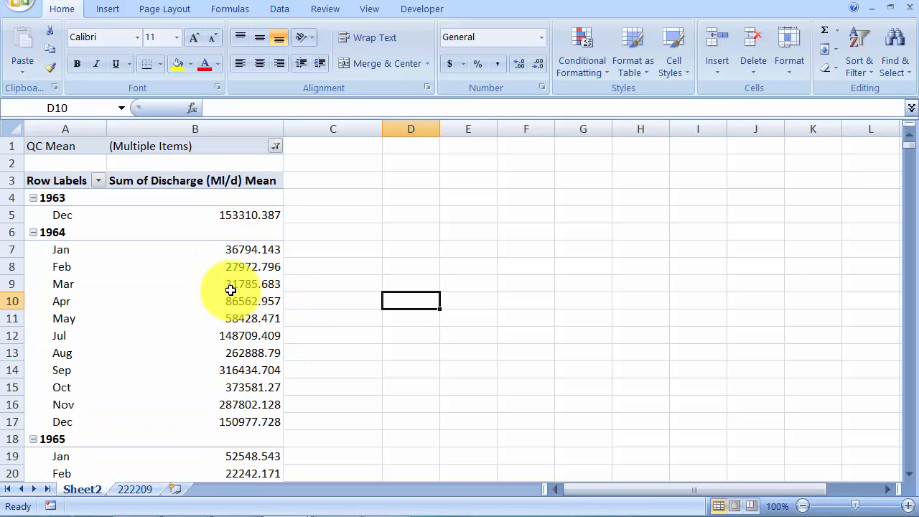
{"action": "left_click", "coordinate": [232, 249]}
{"action": "left_click", "coordinate": [224, 301]}
{"action": "scroll", "coordinate": [225, 297], "scroll_direction": "down", "scroll_amount": 2}
{"action": "scroll", "coordinate": [324, 328], "scroll_direction": "up", "scroll_amount": 2}
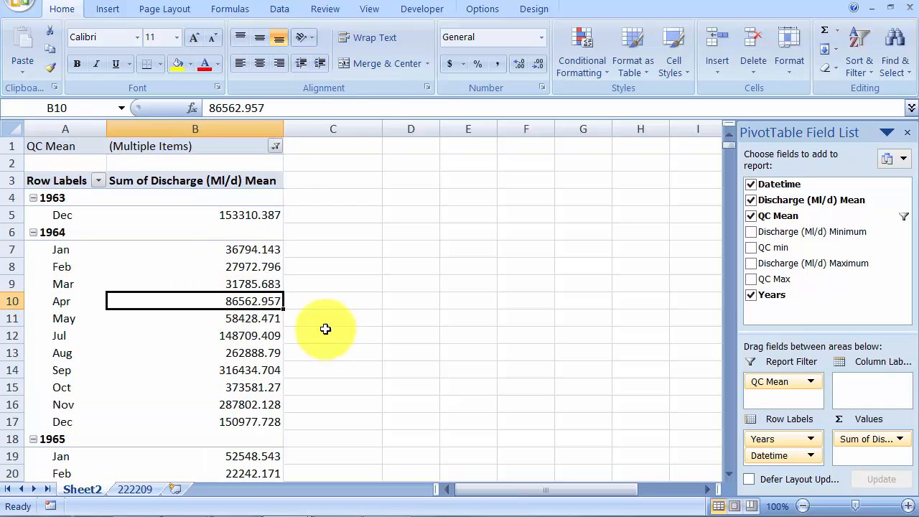
{"action": "left_click", "coordinate": [328, 215]}
{"action": "scroll", "coordinate": [342, 367], "scroll_direction": "down", "scroll_amount": 3}
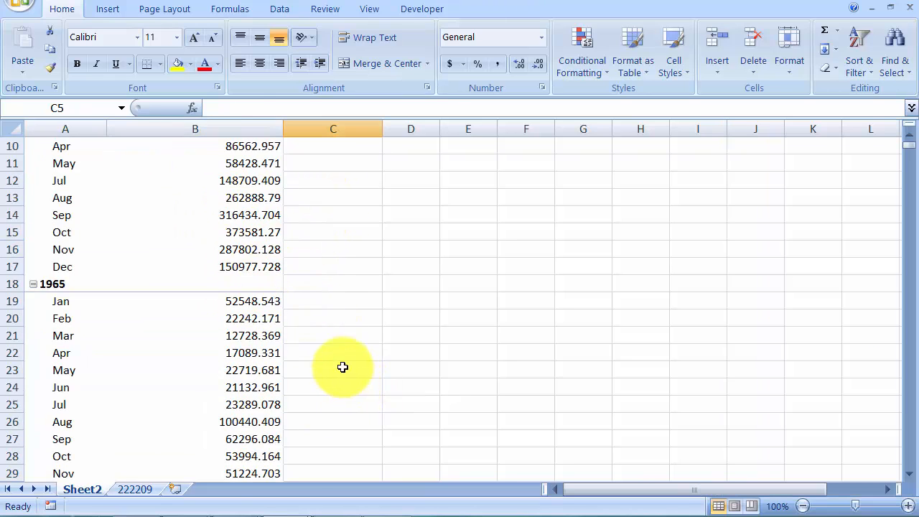
{"action": "scroll", "coordinate": [328, 366], "scroll_direction": "up", "scroll_amount": 3}
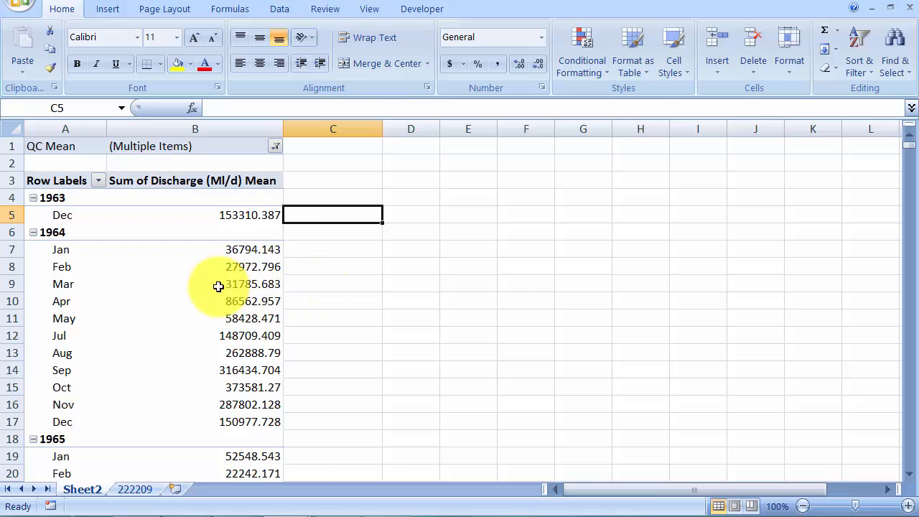
{"action": "left_click_drag", "start_coordinate": [219, 285], "coordinate": [240, 352]}
{"action": "scroll", "coordinate": [277, 312], "scroll_direction": "down", "scroll_amount": 1}
{"action": "scroll", "coordinate": [277, 312], "scroll_direction": "down", "scroll_amount": 1}
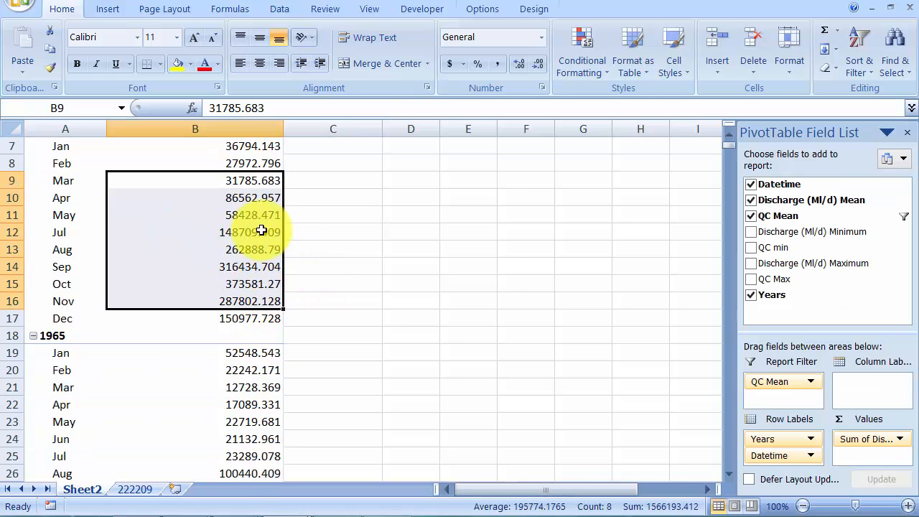
{"action": "scroll", "coordinate": [261, 228], "scroll_direction": "up", "scroll_amount": 2}
{"action": "left_click", "coordinate": [347, 281]}
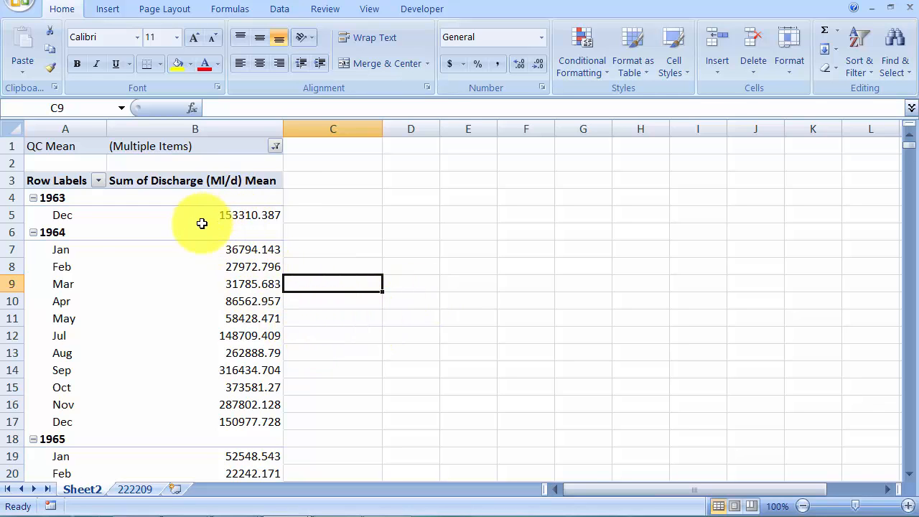
{"action": "scroll", "coordinate": [65, 258], "scroll_direction": "down", "scroll_amount": 8}
{"action": "scroll", "coordinate": [227, 344], "scroll_direction": "up", "scroll_amount": 8}
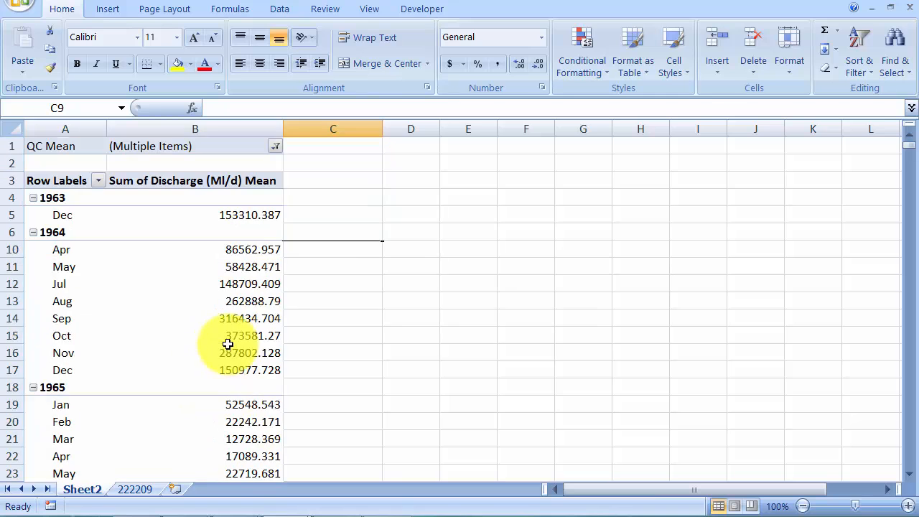
Step: Examine the individual month rows January to May of 1964 in the pivot table
{"action": "left_click", "coordinate": [237, 260]}
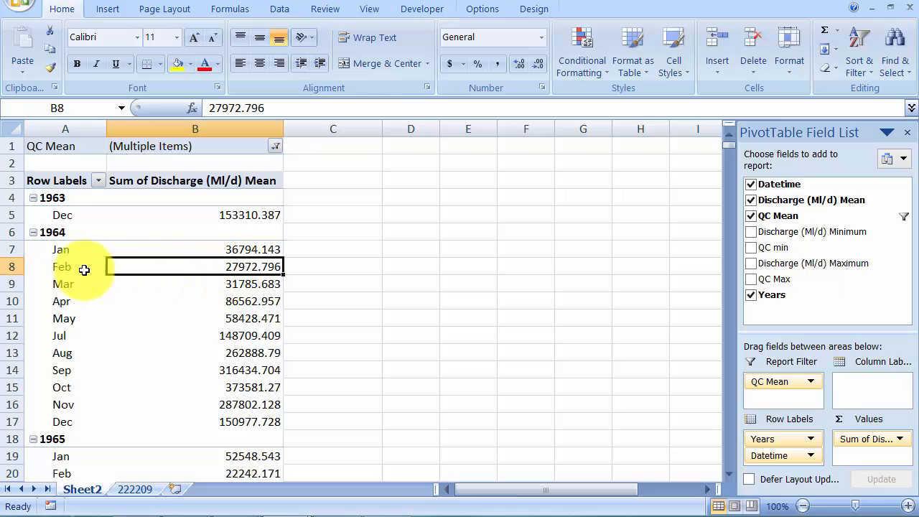
{"action": "left_click", "coordinate": [19, 264]}
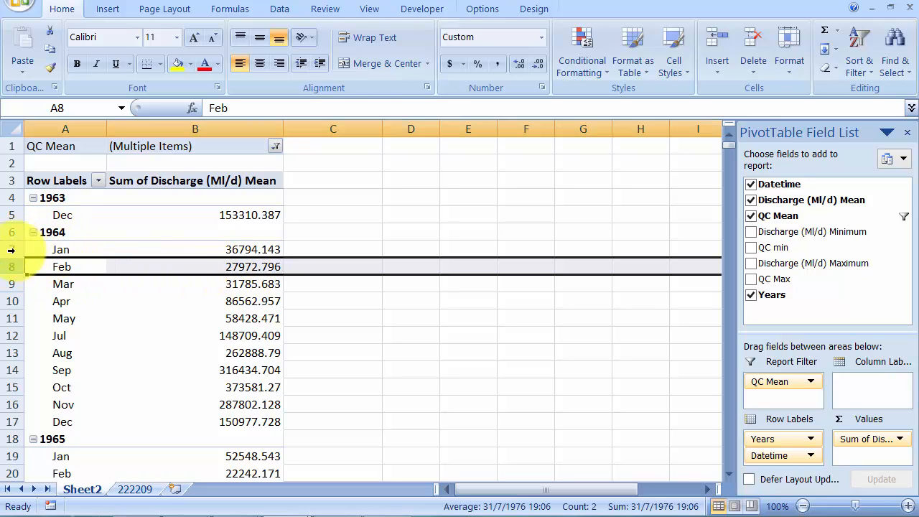
{"action": "left_click", "coordinate": [11, 249]}
{"action": "left_click", "coordinate": [10, 265]}
{"action": "left_click", "coordinate": [10, 283]}
{"action": "left_click", "coordinate": [15, 301]}
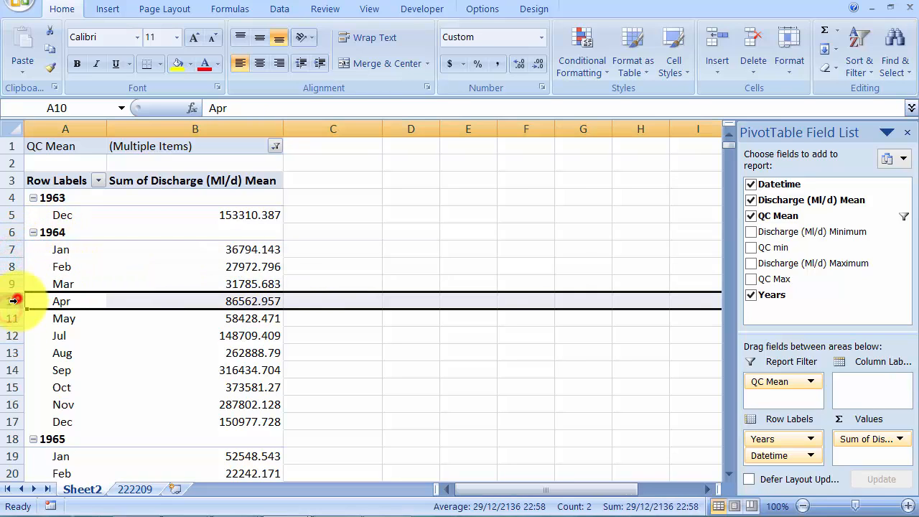
{"action": "left_click", "coordinate": [11, 318]}
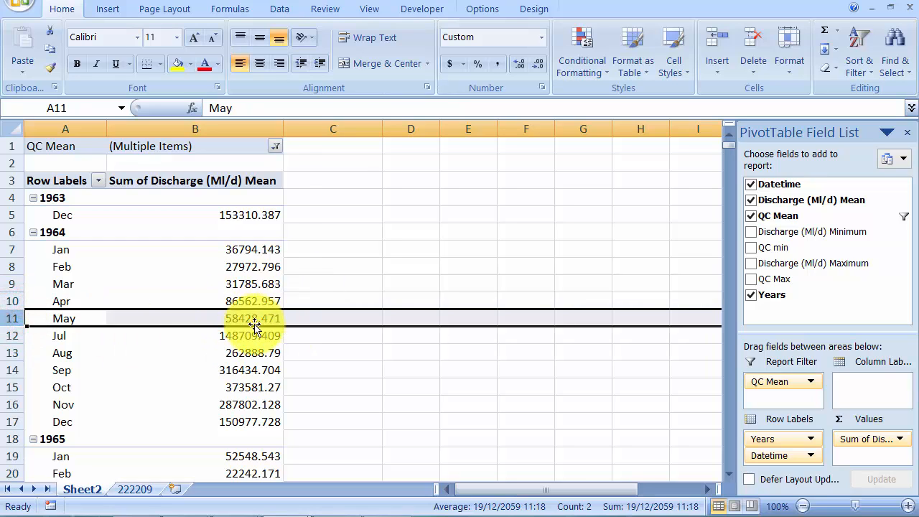
{"action": "left_click", "coordinate": [240, 301]}
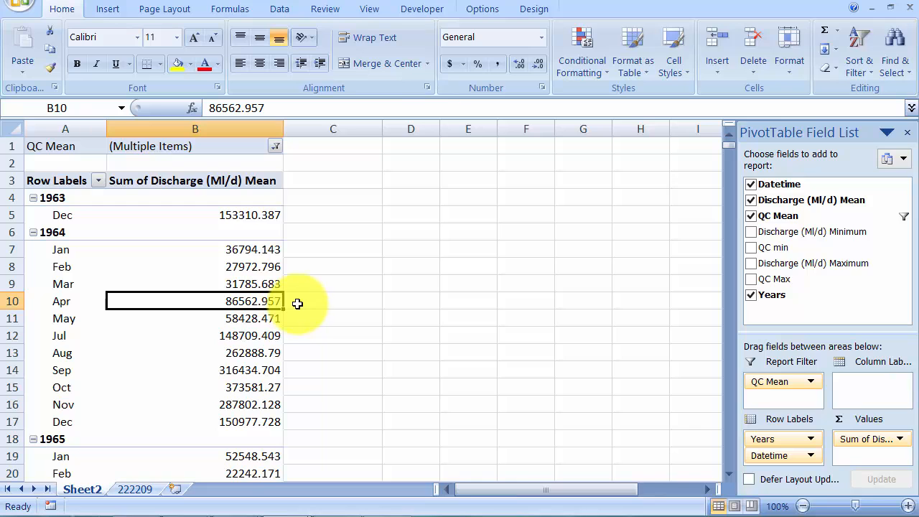
Step: Compare the July discharge entries of 1964 and 1965 in the pivot table
{"action": "scroll", "coordinate": [307, 337], "scroll_direction": "down", "scroll_amount": 1}
{"action": "scroll", "coordinate": [307, 317], "scroll_direction": "up", "scroll_amount": 1}
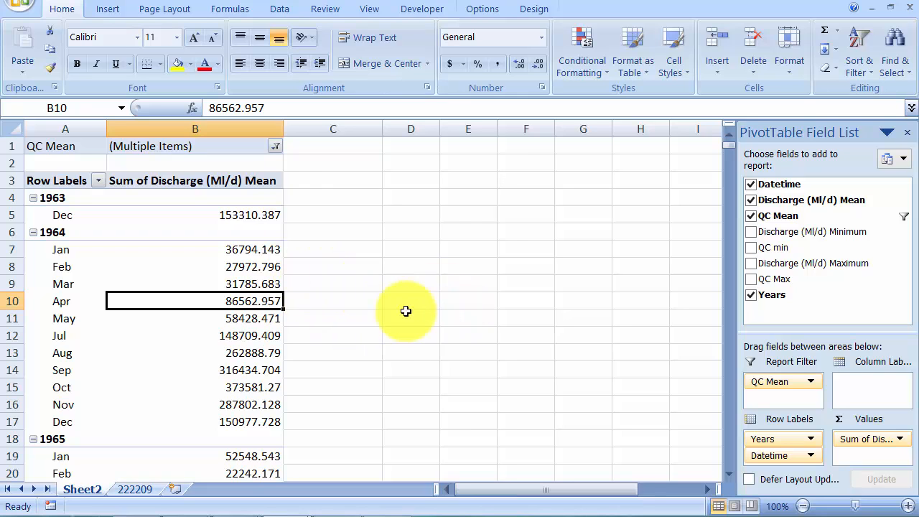
{"action": "scroll", "coordinate": [340, 313], "scroll_direction": "down", "scroll_amount": 1}
{"action": "scroll", "coordinate": [340, 303], "scroll_direction": "up", "scroll_amount": 1}
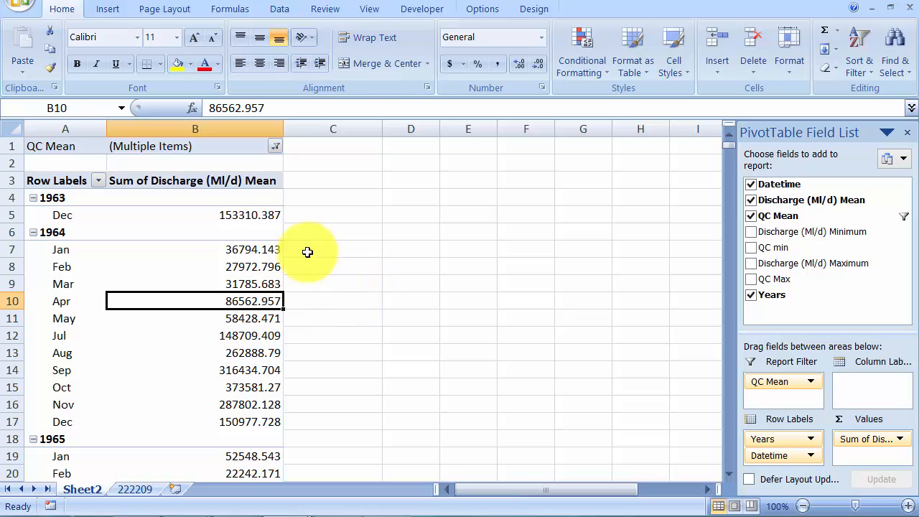
{"action": "scroll", "coordinate": [228, 275], "scroll_direction": "down", "scroll_amount": 2}
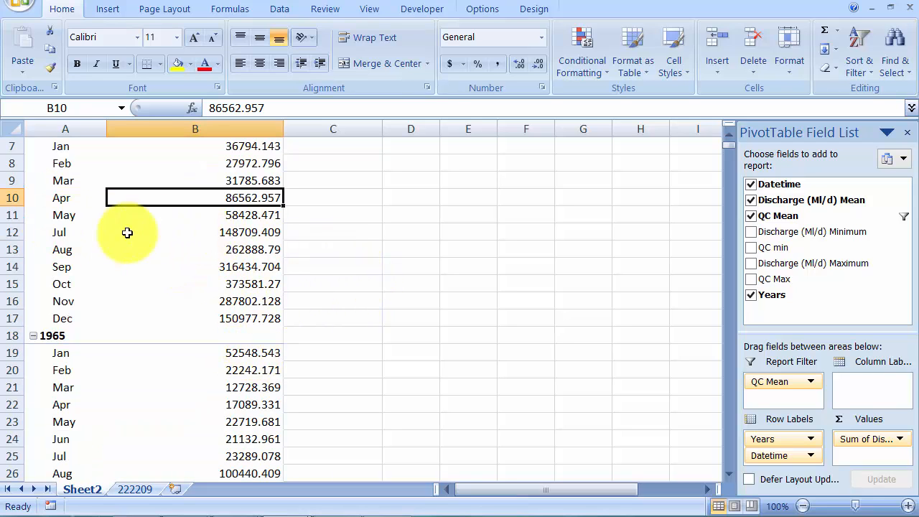
{"action": "left_click", "coordinate": [231, 231]}
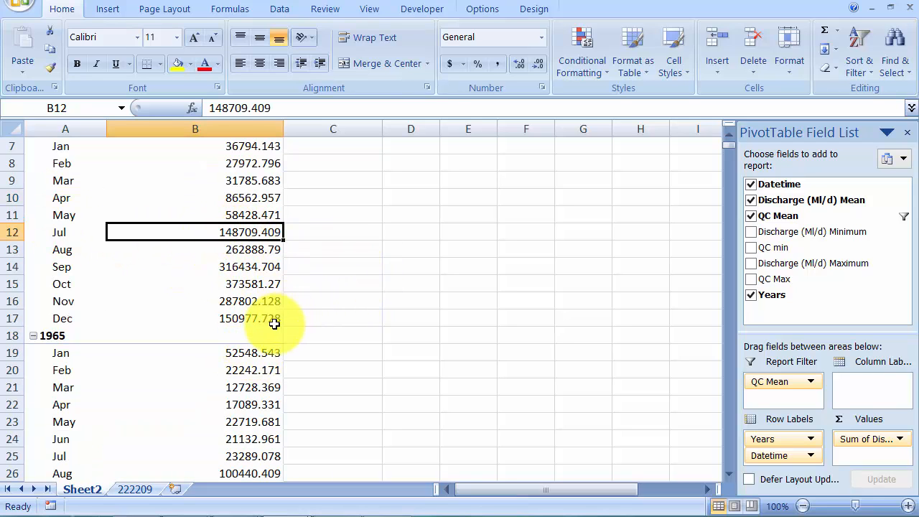
{"action": "scroll", "coordinate": [282, 332], "scroll_direction": "down", "scroll_amount": 3}
{"action": "left_click", "coordinate": [237, 300]}
{"action": "scroll", "coordinate": [422, 334], "scroll_direction": "up", "scroll_amount": 5}
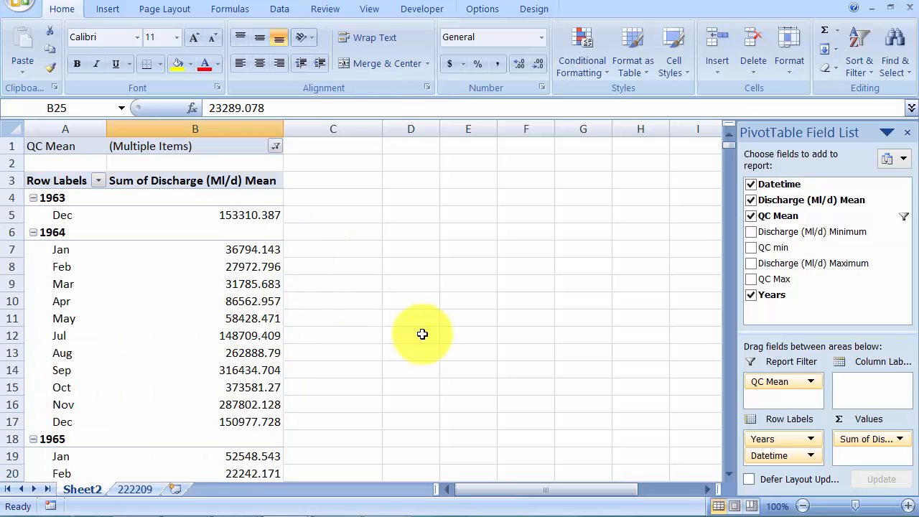
{"action": "left_click", "coordinate": [413, 231]}
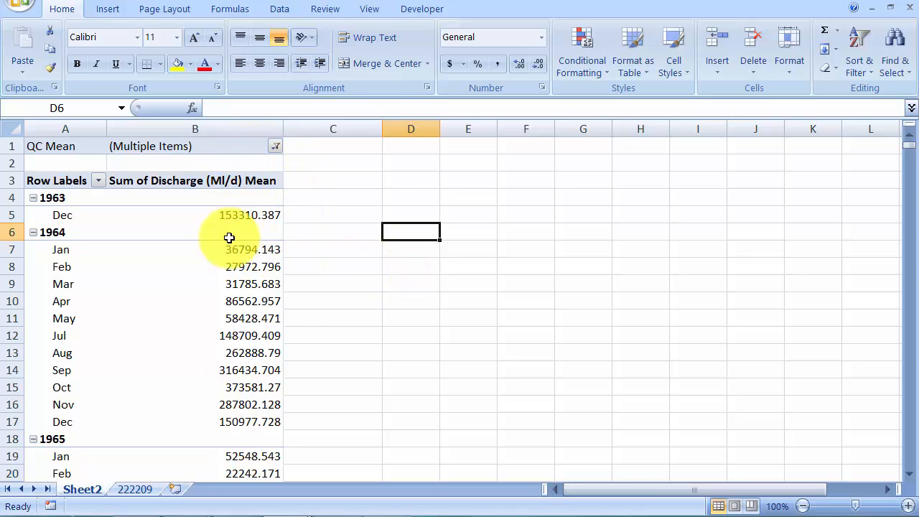
{"action": "left_click", "coordinate": [225, 214]}
{"action": "left_click", "coordinate": [349, 223]}
{"action": "left_click", "coordinate": [393, 217]}
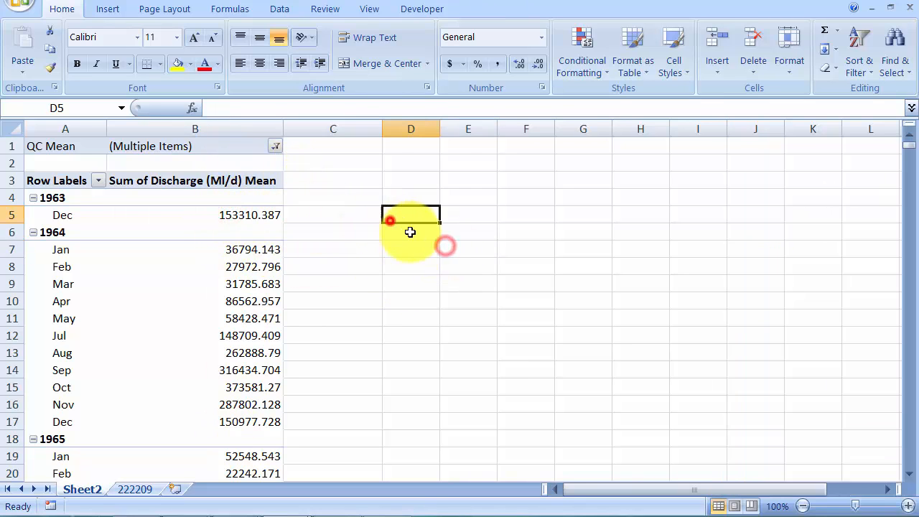
{"action": "left_click", "coordinate": [401, 228]}
{"action": "left_click", "coordinate": [343, 215]}
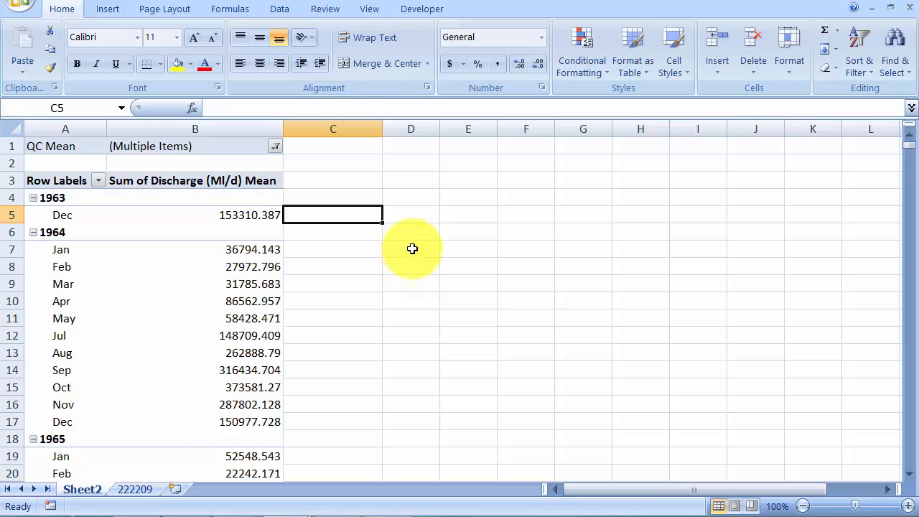
Step: Enter the example bin limits 100, 200 and 300 in cells D5 to D7
{"action": "left_click", "coordinate": [396, 218]}
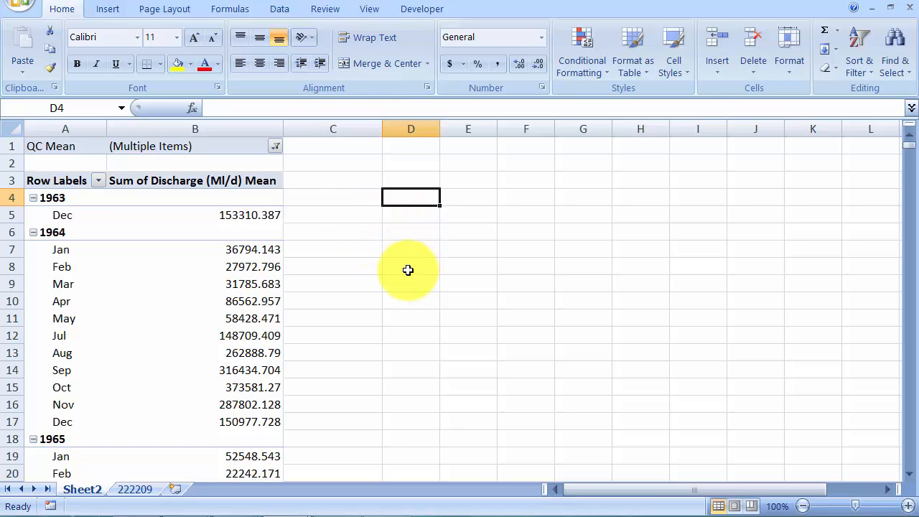
{"action": "key", "text": "Down"}
{"action": "key", "text": "Right"}
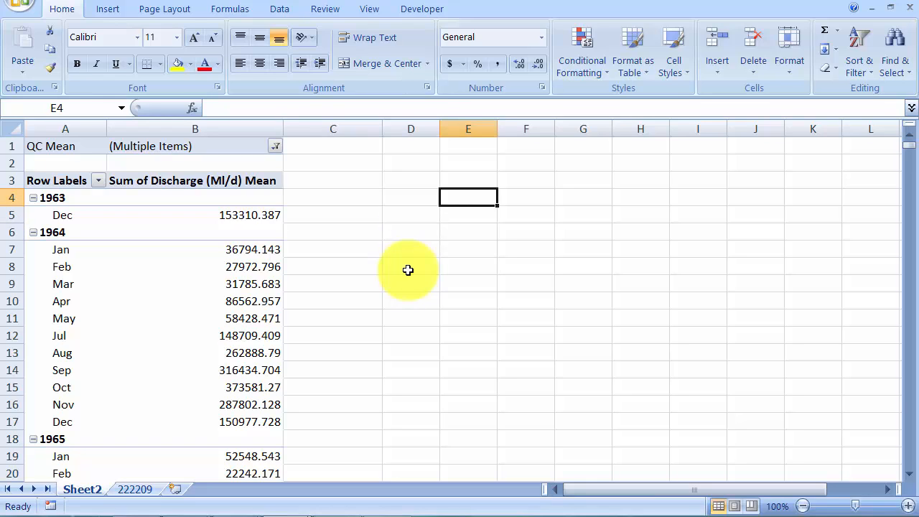
{"action": "key", "text": "Up"}
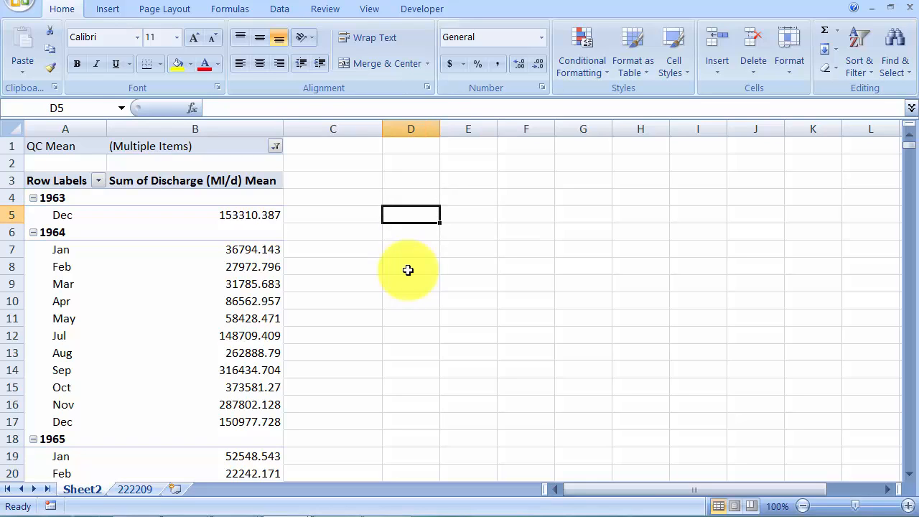
{"action": "type", "text": "100"}
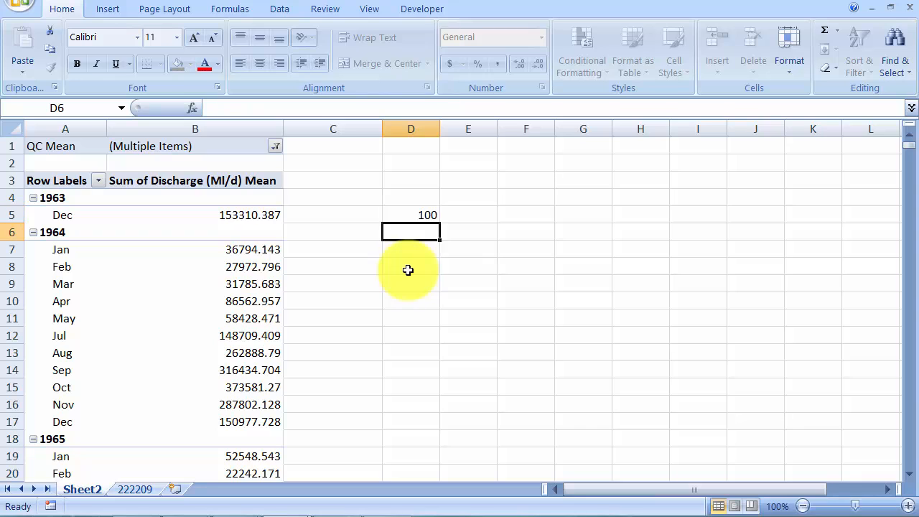
{"action": "type", "text": "200300"}
{"action": "key", "text": "Return"}
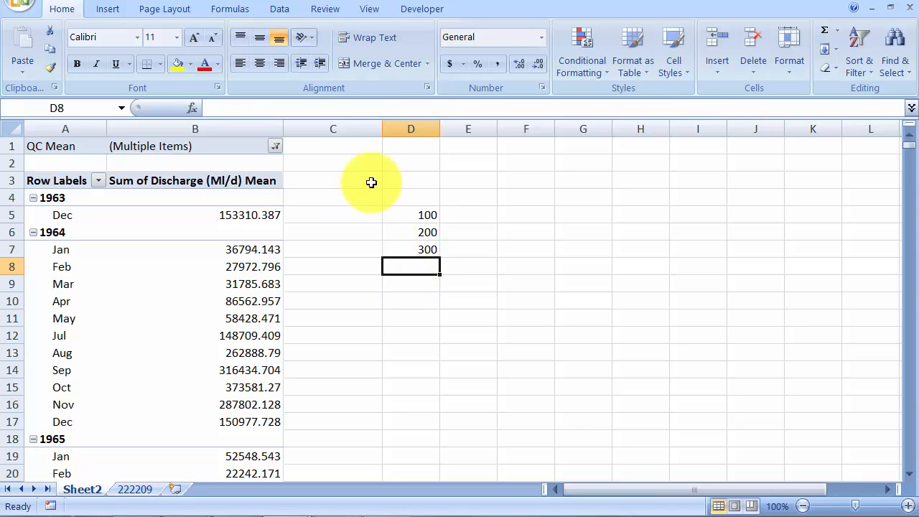
Step: Add the heading BINS in cell D4 above the bin limits
{"action": "left_click", "coordinate": [417, 212]}
{"action": "left_click", "coordinate": [417, 184]}
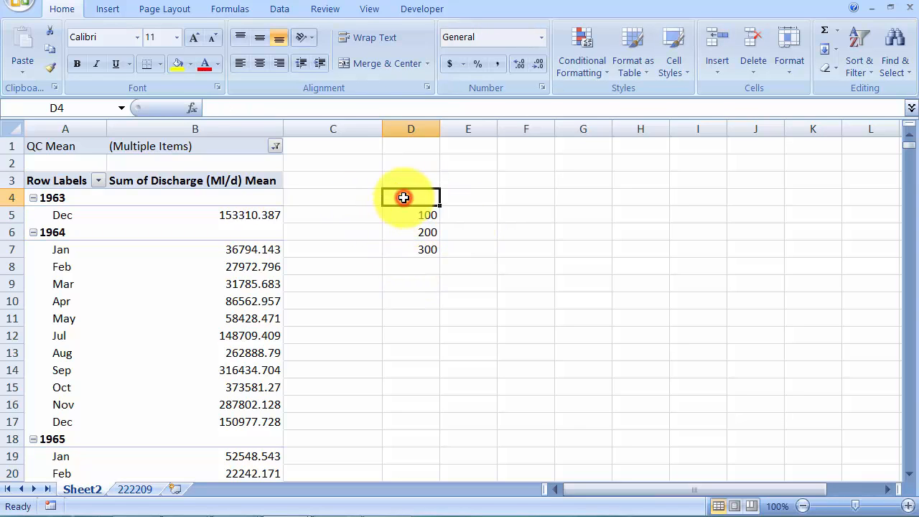
{"action": "type", "text": "BIN"}
{"action": "key", "text": "Tab"}
{"action": "left_click_drag", "start_coordinate": [435, 216], "coordinate": [434, 249]}
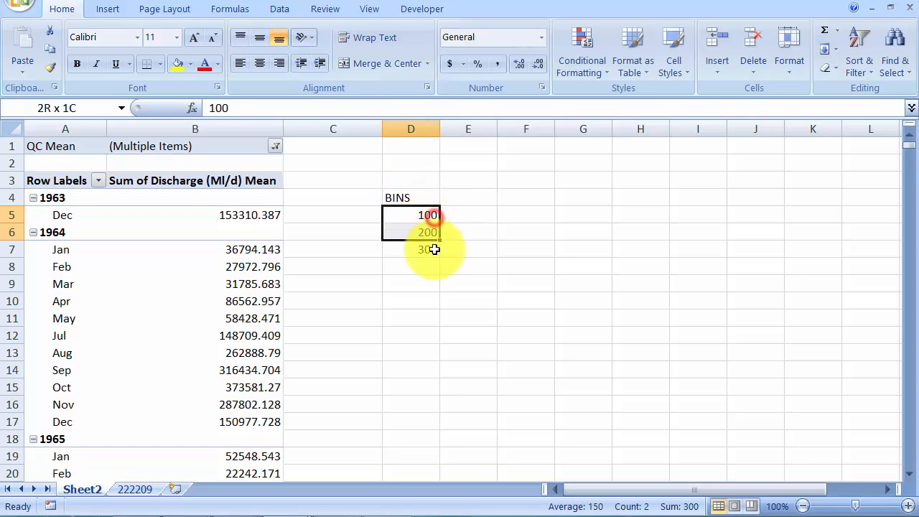
{"action": "left_click", "coordinate": [415, 248], "text": "ctrl"}
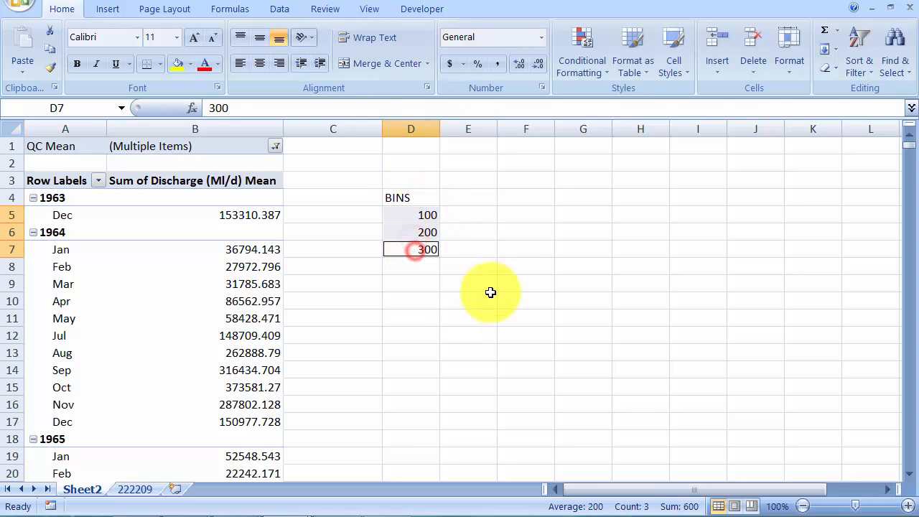
{"action": "left_click", "coordinate": [464, 214]}
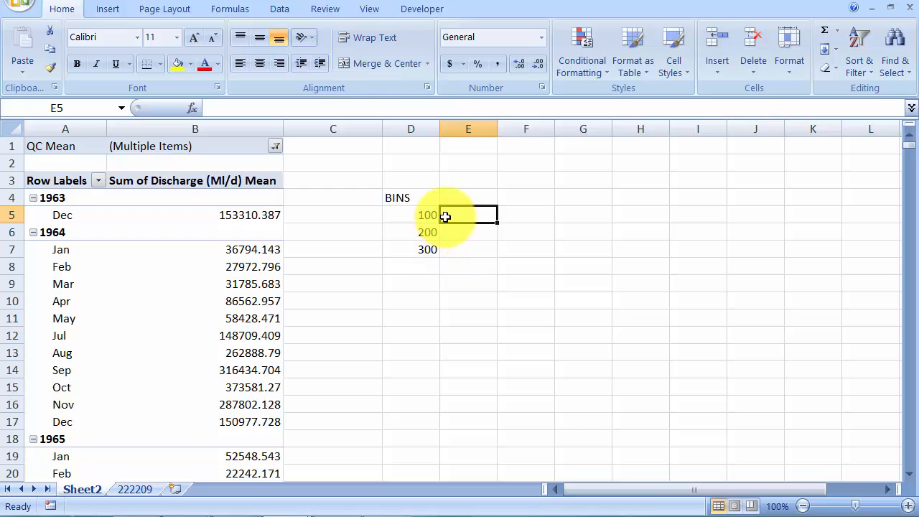
{"action": "left_click_drag", "start_coordinate": [237, 218], "coordinate": [241, 404]}
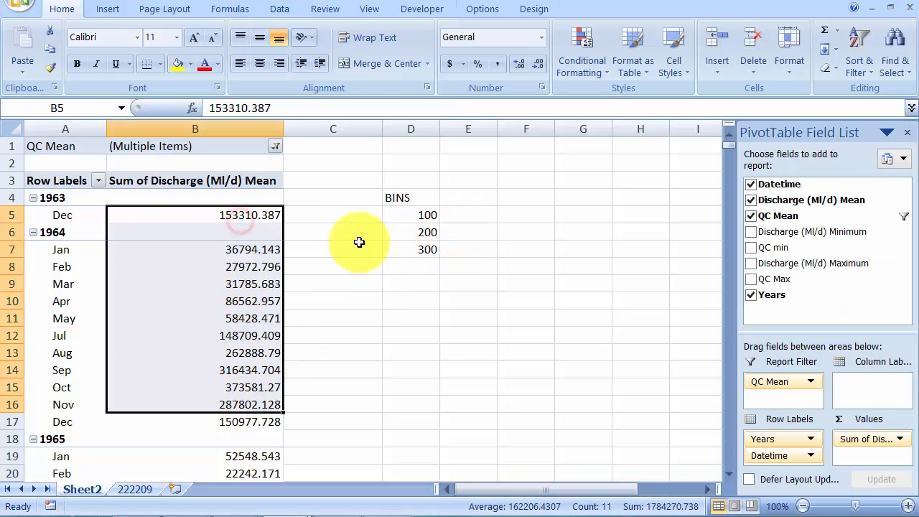
{"action": "left_click", "coordinate": [240, 253]}
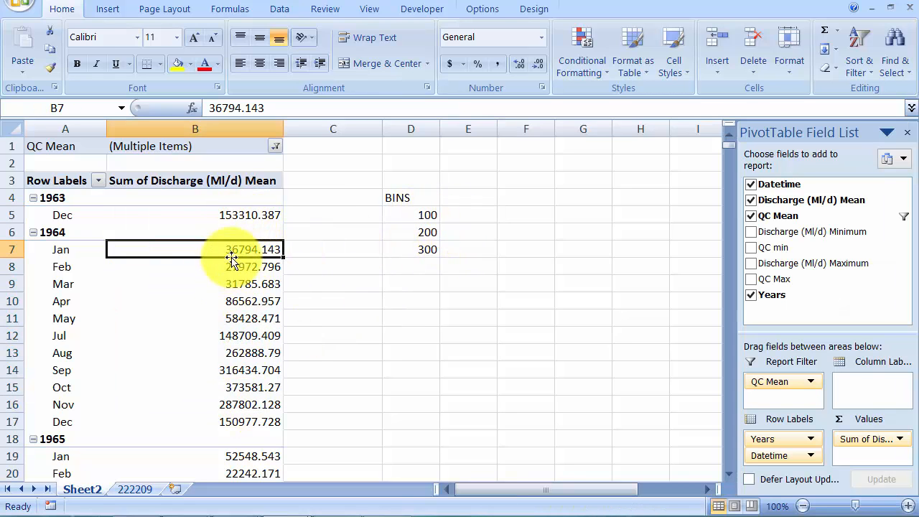
Step: Enter example counts beside the bin limits, tallying 1 in E5 and 1 and 2 in E6
{"action": "left_click", "coordinate": [465, 213]}
{"action": "type", "text": "1"}
{"action": "key", "text": "Tab"}
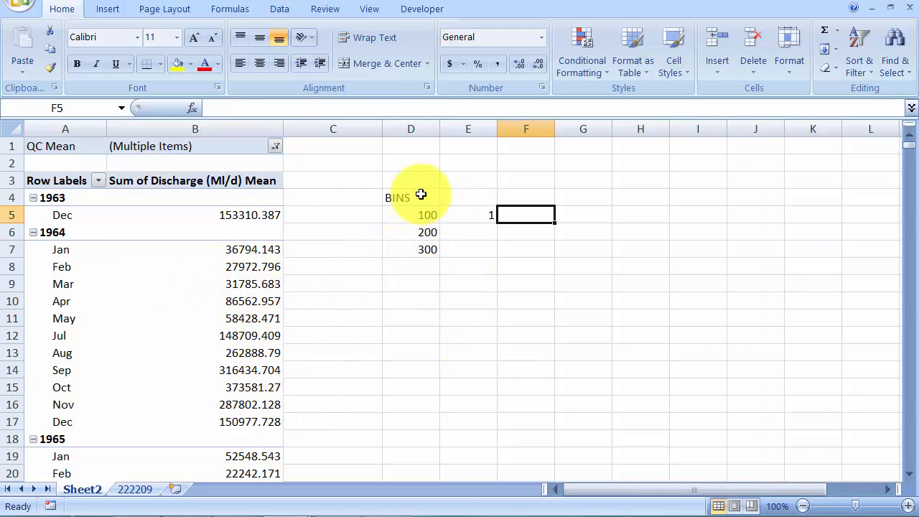
{"action": "left_click", "coordinate": [417, 232]}
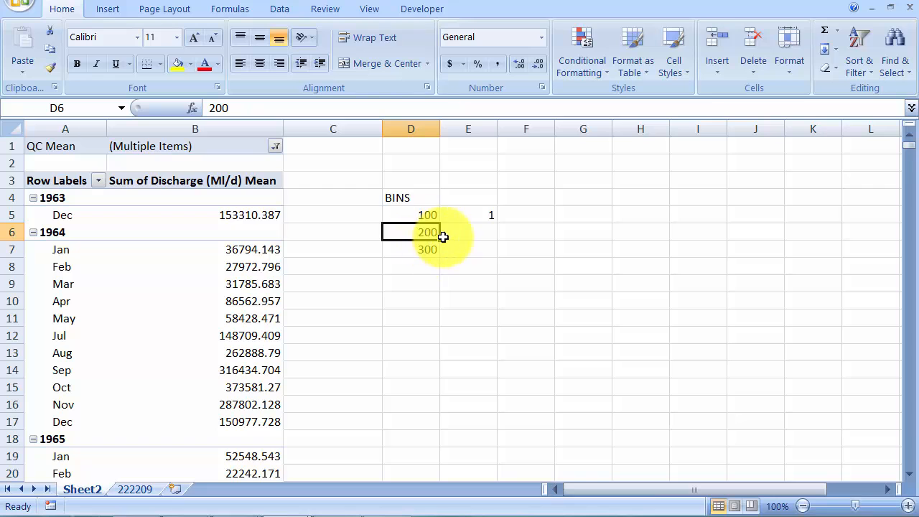
{"action": "left_click", "coordinate": [466, 232]}
{"action": "type", "text": "1"}
{"action": "key", "text": "Tab"}
{"action": "left_click", "coordinate": [476, 231]}
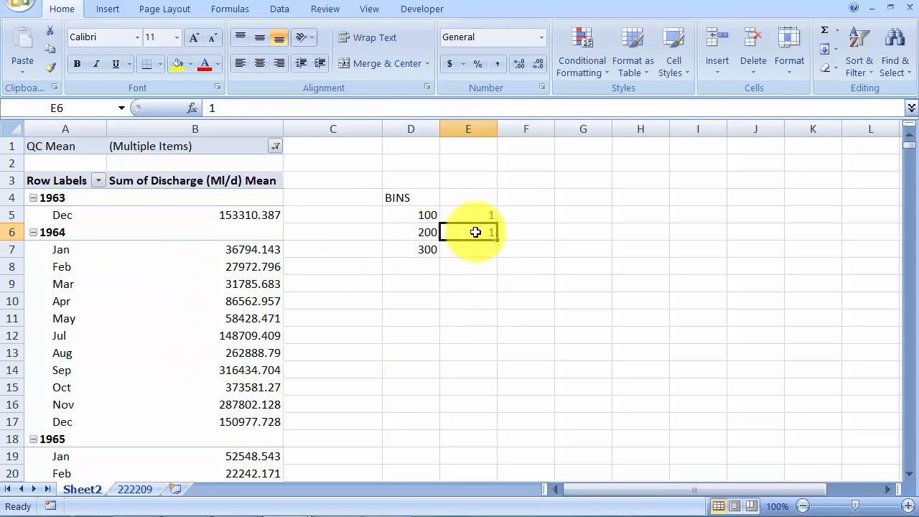
{"action": "type", "text": "2"}
{"action": "key", "text": "Tab"}
Step: Raise the example count in E7 from 1 to 5 and set the one in E5 to 2
{"action": "left_click", "coordinate": [453, 246]}
{"action": "type", "text": "1"}
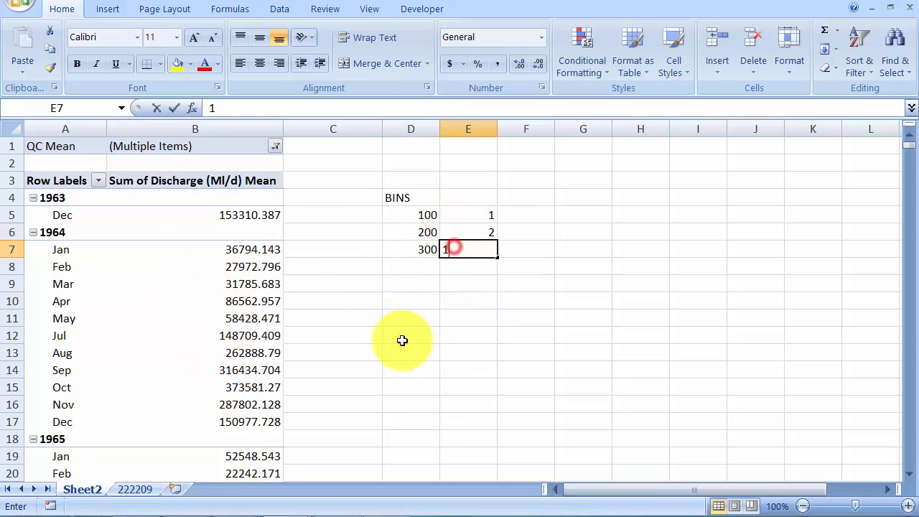
{"action": "key", "text": "Tab"}
{"action": "left_click", "coordinate": [488, 253]}
{"action": "type", "text": "3"}
{"action": "left_click", "coordinate": [566, 276]}
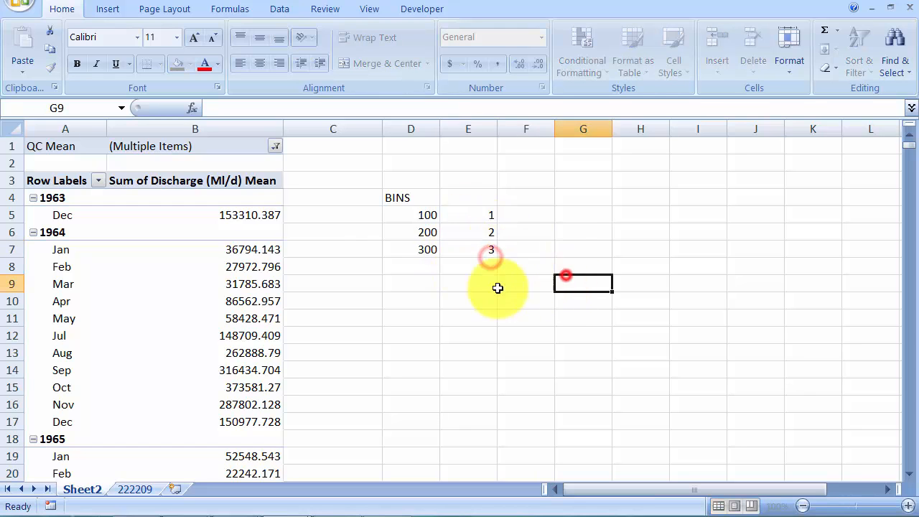
{"action": "left_click", "coordinate": [482, 253]}
{"action": "type", "text": "4"}
{"action": "left_click", "coordinate": [558, 268]}
{"action": "left_click", "coordinate": [478, 251]}
{"action": "type", "text": "5"}
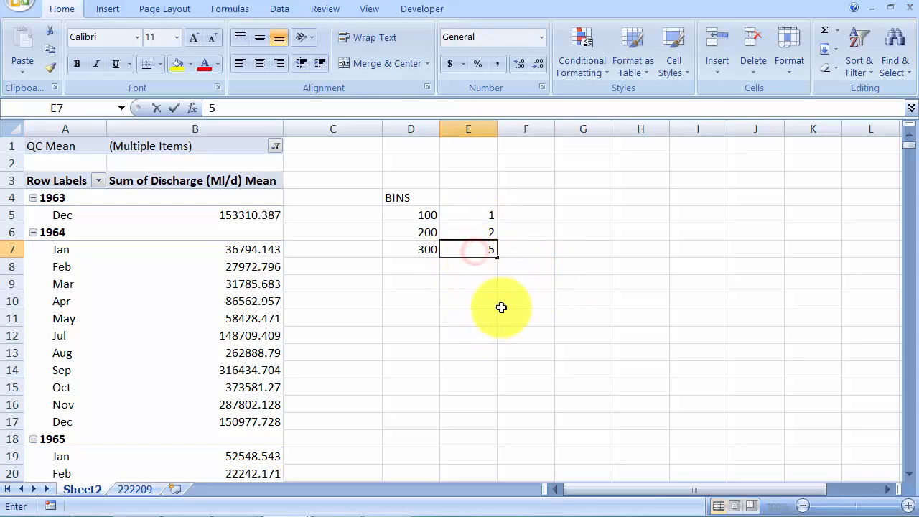
{"action": "left_click", "coordinate": [524, 299]}
{"action": "left_click", "coordinate": [469, 213]}
{"action": "type", "text": "2"}
{"action": "left_click", "coordinate": [550, 248]}
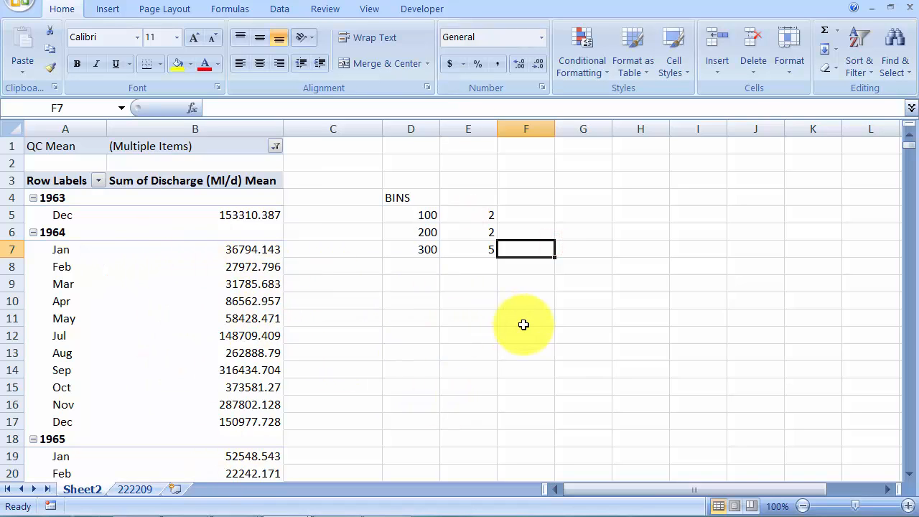
Step: Examine the monthly discharge values of 1964 to 1966 in the pivot table as data for binning
{"action": "left_click", "coordinate": [240, 266]}
{"action": "left_click_drag", "start_coordinate": [226, 252], "coordinate": [207, 423]}
{"action": "scroll", "coordinate": [210, 388], "scroll_direction": "down", "scroll_amount": 5}
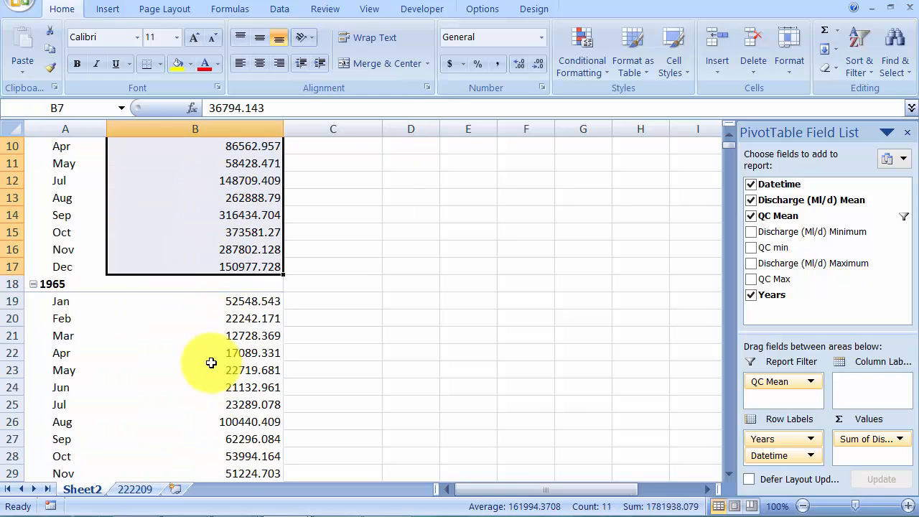
{"action": "left_click", "coordinate": [231, 332]}
{"action": "left_click", "coordinate": [188, 318]}
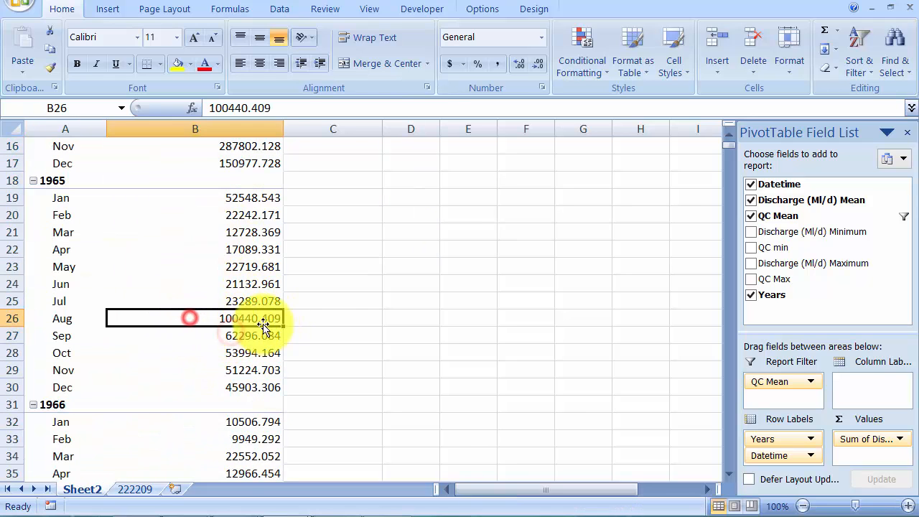
{"action": "scroll", "coordinate": [440, 153], "scroll_direction": "up", "scroll_amount": 4}
{"action": "scroll", "coordinate": [345, 308], "scroll_direction": "down", "scroll_amount": 4}
{"action": "scroll", "coordinate": [251, 351], "scroll_direction": "down", "scroll_amount": 2}
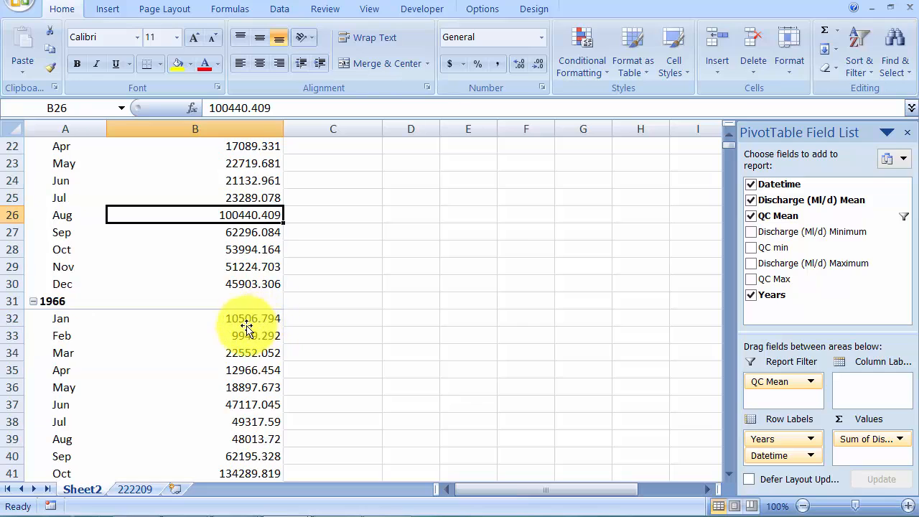
{"action": "scroll", "coordinate": [238, 223], "scroll_direction": "up", "scroll_amount": 7}
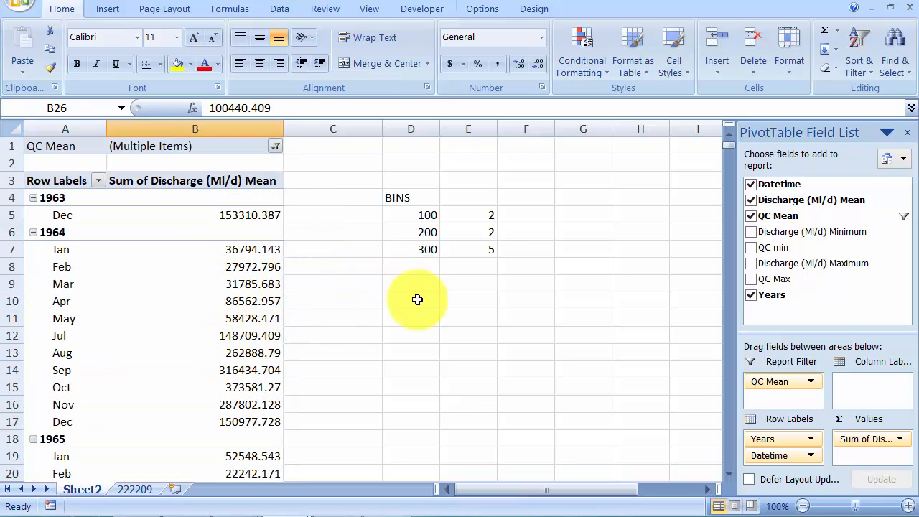
Step: Clear the example bins table, including its heading and counts, from D4:E7
{"action": "left_click_drag", "start_coordinate": [424, 215], "coordinate": [421, 254]}
{"action": "left_click", "coordinate": [422, 232]}
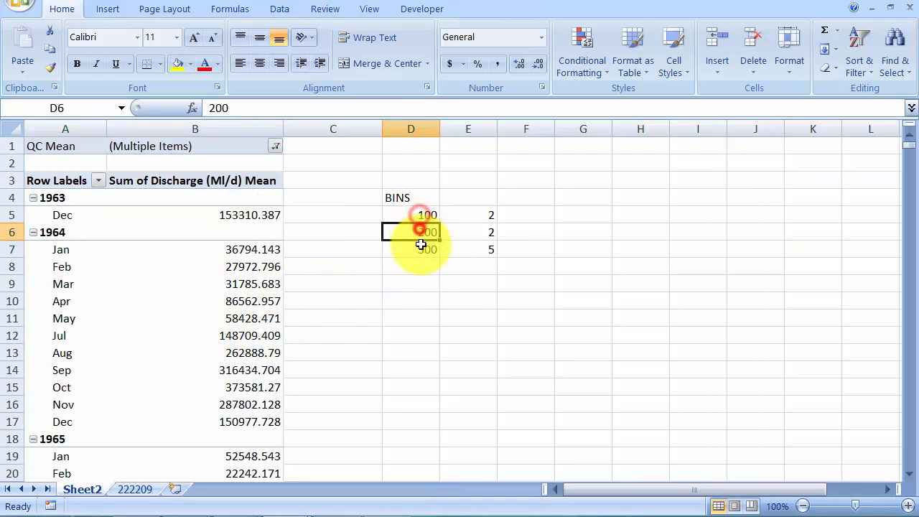
{"action": "left_click", "coordinate": [425, 215]}
{"action": "left_click_drag", "start_coordinate": [404, 195], "coordinate": [498, 274]}
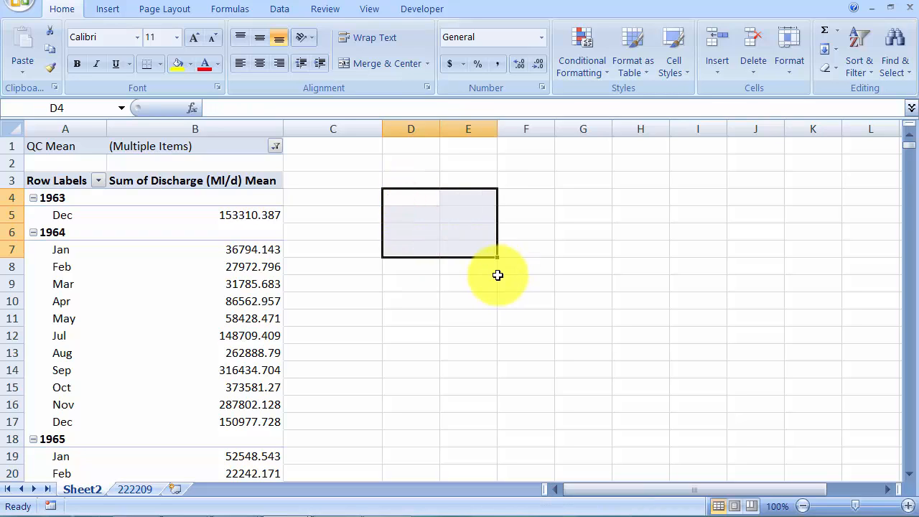
Step: Enter a MAX formula in D4 over the pivot table's discharge values in B5:B653, leaving out the Grand Total row
{"action": "left_click", "coordinate": [423, 198]}
{"action": "type", "text": "=max("}
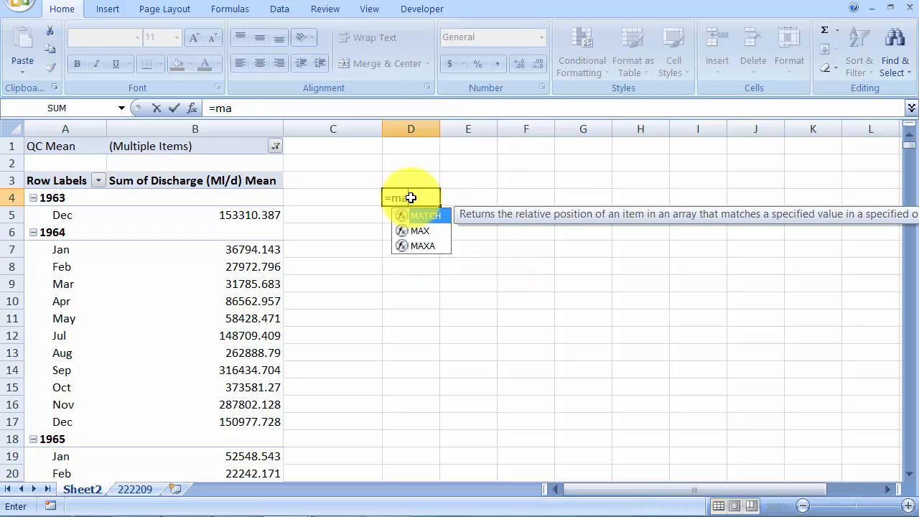
{"action": "left_click_drag", "start_coordinate": [260, 215], "coordinate": [257, 213]}
{"action": "key", "text": "ctrl+shift+Down"}
{"action": "key", "text": "ctrl+shift+Down"}
{"action": "key", "text": "ctrl+shift+Down"}
{"action": "key", "text": "ctrl+shift+Down"}
{"action": "key", "text": "ctrl+shift+Down"}
{"action": "key", "text": "ctrl+shift+Down"}
{"action": "key", "text": "ctrl+shift+Down"}
{"action": "key", "text": "ctrl+shift+Down"}
{"action": "key", "text": "ctrl+shift+Down"}
{"action": "key", "text": "ctrl+shift+Down"}
{"action": "key", "text": "ctrl+shift+Down"}
{"action": "key", "text": "ctrl+shift+Down"}
{"action": "key", "text": "ctrl+shift+Down"}
{"action": "key", "text": "ctrl+shift+Down"}
{"action": "key", "text": "ctrl+shift+Down"}
{"action": "key", "text": "ctrl+shift+Down"}
{"action": "key", "text": "ctrl+shift+Down"}
{"action": "key", "text": "ctrl+shift+Down"}
{"action": "key", "text": "ctrl+shift+Down"}
{"action": "key", "text": "ctrl+shift+Down"}
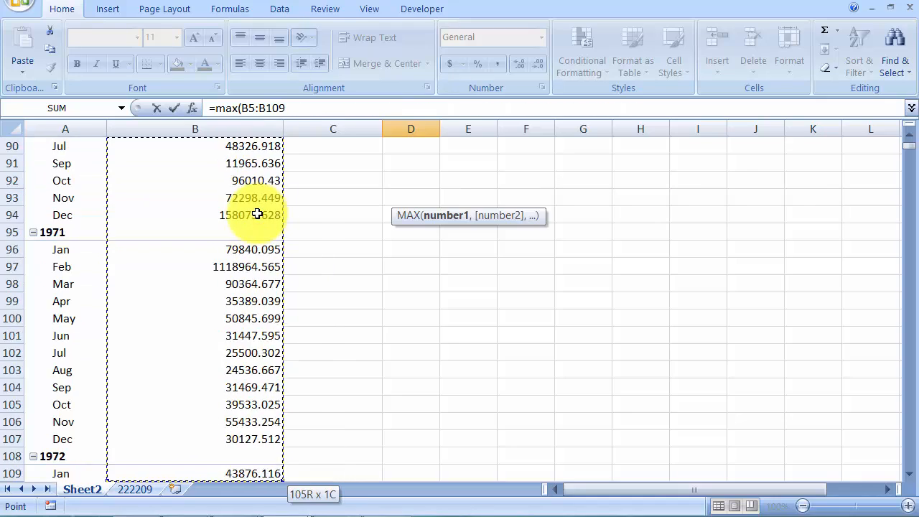
{"action": "key", "text": "ctrl+shift+Down"}
{"action": "key", "text": "ctrl+shift+Down"}
{"action": "key", "text": "ctrl+shift+Down"}
{"action": "key", "text": "ctrl+shift+Down"}
{"action": "key", "text": "ctrl+shift+Down"}
{"action": "key", "text": "ctrl+shift+Down"}
{"action": "key", "text": "ctrl+shift+Down"}
{"action": "key", "text": "ctrl+shift+Down"}
{"action": "key", "text": "ctrl+shift+Down"}
{"action": "key", "text": "ctrl+shift+Down"}
{"action": "key", "text": "ctrl+shift+Down"}
{"action": "key", "text": "ctrl+shift+Down"}
{"action": "key", "text": "ctrl+shift+Down"}
{"action": "key", "text": "ctrl+shift+Down"}
{"action": "key", "text": "ctrl+shift+Down"}
{"action": "key", "text": "ctrl+shift+Down"}
{"action": "key", "text": "ctrl+shift+Down"}
{"action": "key", "text": "ctrl+shift+Down"}
{"action": "key", "text": "ctrl+shift+Down"}
{"action": "key", "text": "ctrl+shift+Down"}
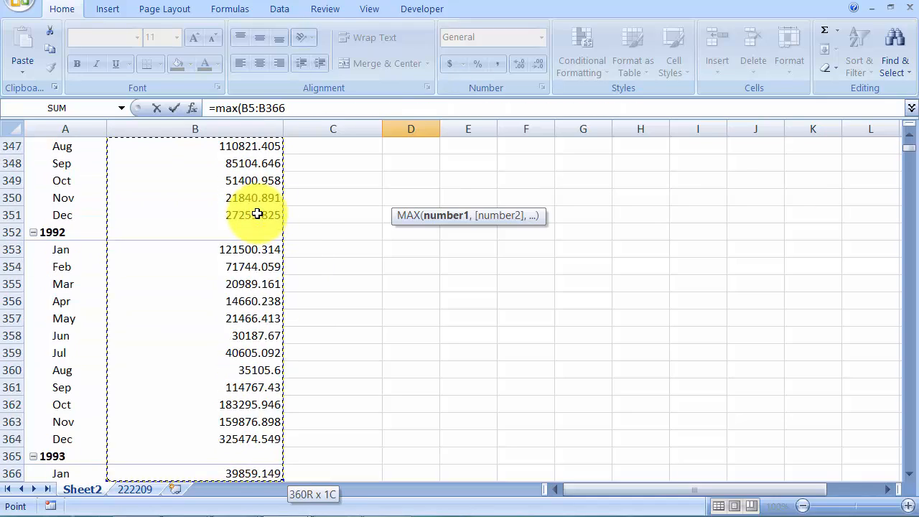
{"action": "key", "text": "ctrl+shift+Down"}
{"action": "key", "text": "ctrl+shift+Down"}
{"action": "key", "text": "ctrl+shift+Down"}
{"action": "key", "text": "ctrl+shift+Down"}
{"action": "key", "text": "ctrl+shift+Down"}
{"action": "key", "text": "ctrl+shift+Down"}
{"action": "key", "text": "ctrl+shift+Down"}
{"action": "key", "text": "ctrl+shift+Down"}
{"action": "key", "text": "ctrl+shift+Down"}
{"action": "key", "text": "ctrl+shift+Down"}
{"action": "key", "text": "ctrl+shift+Down"}
{"action": "key", "text": "ctrl+shift+Down"}
{"action": "key", "text": "ctrl+shift+Down"}
{"action": "key", "text": "ctrl+shift+Down"}
{"action": "key", "text": "ctrl+shift+Down"}
{"action": "key", "text": "ctrl+shift+Down"}
{"action": "key", "text": "ctrl+shift+Down"}
{"action": "key", "text": "ctrl+shift+Down"}
{"action": "key", "text": "ctrl+shift+Down"}
{"action": "key", "text": "ctrl+shift+Down"}
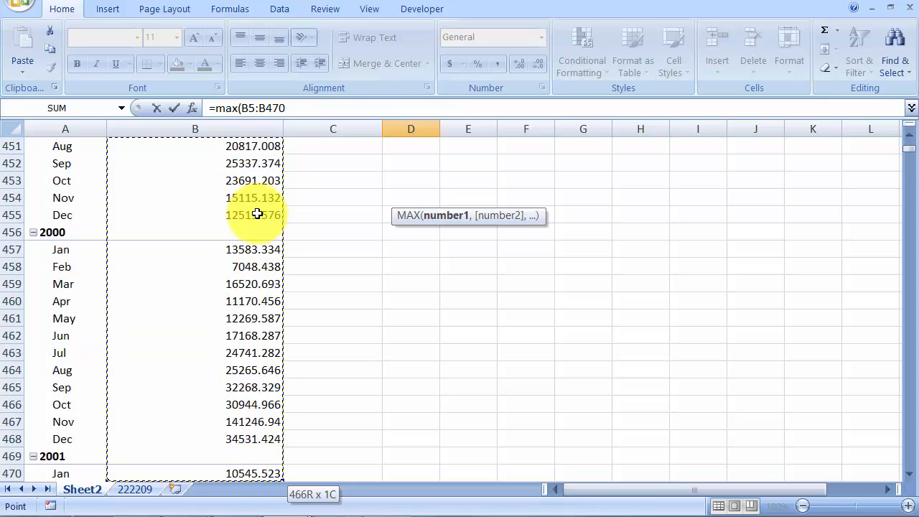
{"action": "key", "text": "ctrl+shift+Up"}
{"action": "key", "text": "shift+Up"}
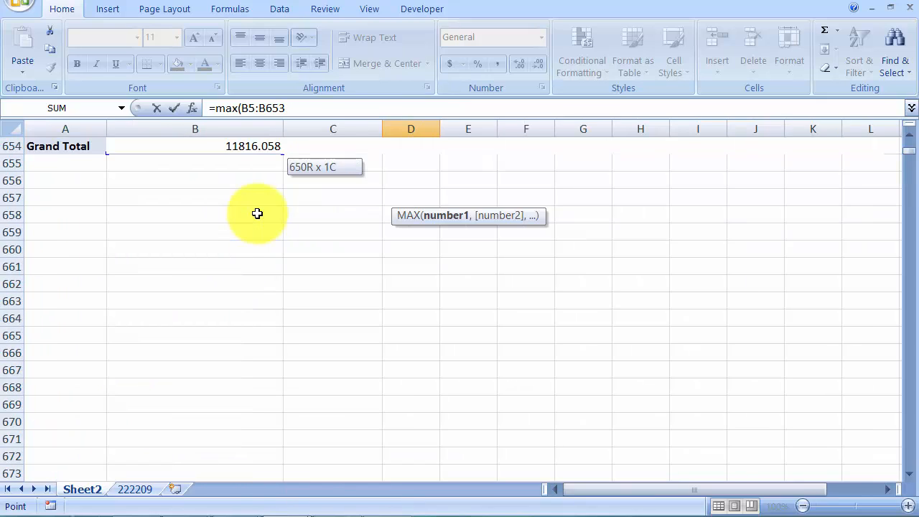
{"action": "key", "text": "Return"}
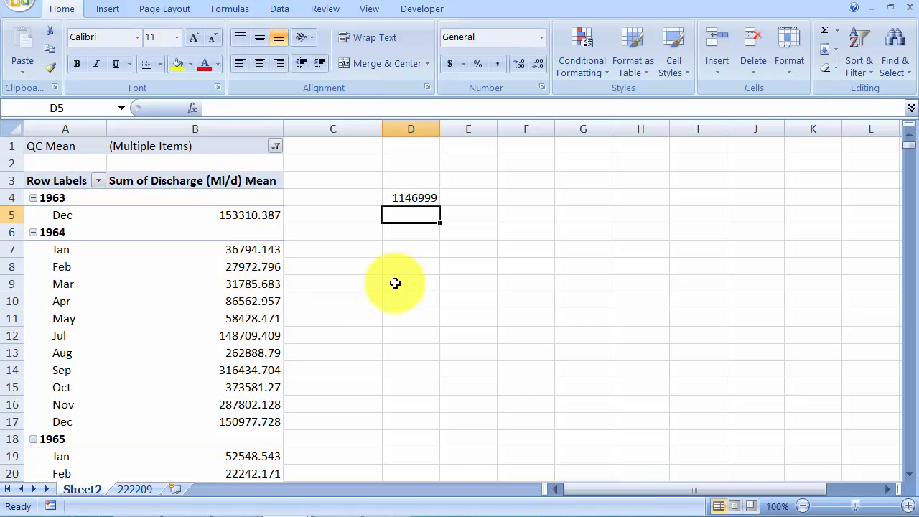
Step: Label the maximum formula by entering max in C4
{"action": "left_click", "coordinate": [365, 195]}
{"action": "type", "text": "max"}
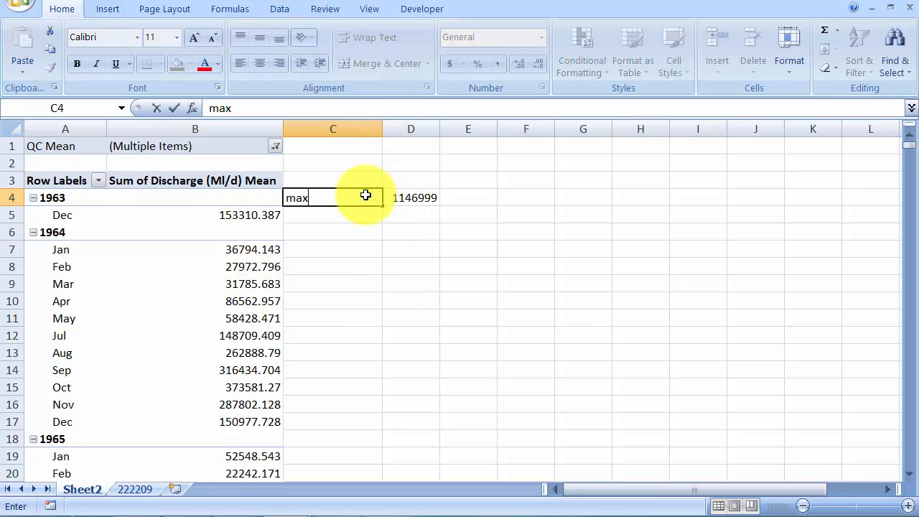
{"action": "key", "text": "Tab"}
Step: Insert an empty column between the pivot table and the max label, and narrow columns C and D
{"action": "right_click", "coordinate": [305, 129]}
{"action": "left_click", "coordinate": [357, 224]}
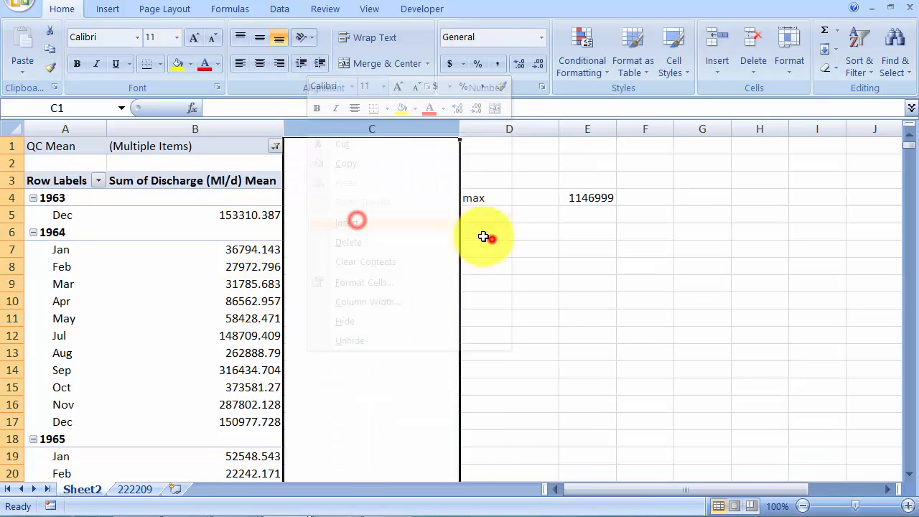
{"action": "left_click", "coordinate": [492, 239]}
{"action": "mouse_move", "coordinate": [459, 128]}
{"action": "left_mouse_down"}
{"action": "mouse_move", "coordinate": [404, 119]}
{"action": "mouse_move", "coordinate": [371, 128]}
{"action": "mouse_move", "coordinate": [443, 129]}
{"action": "left_mouse_up"}
{"action": "left_click", "coordinate": [451, 216]}
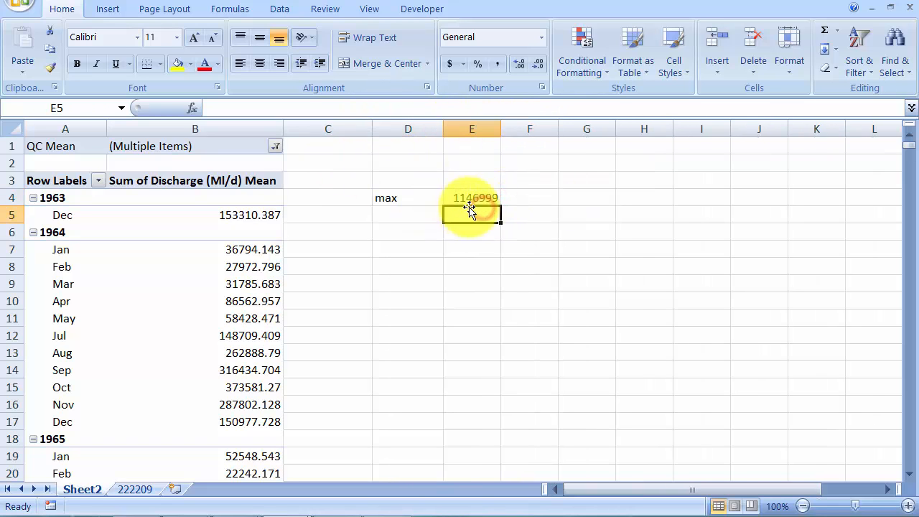
Step: Make the MAX formula's range absolute as $B$5:$B$653 and copy the formula from E4 down to E8
{"action": "left_click", "coordinate": [476, 200]}
{"action": "left_click", "coordinate": [254, 105]}
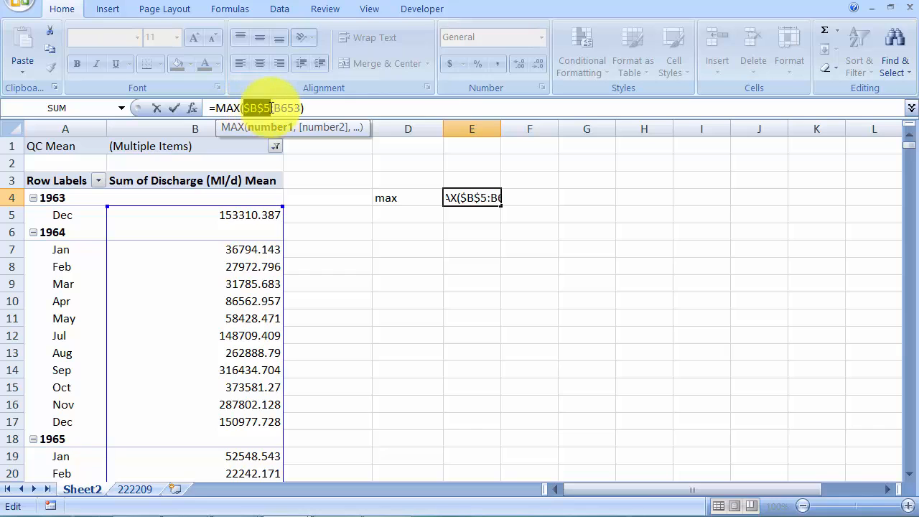
{"action": "key", "text": "Return"}
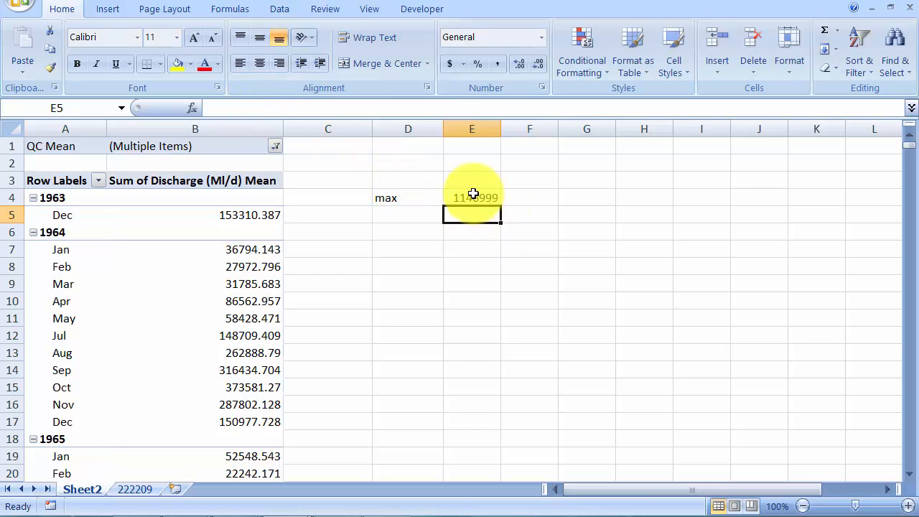
{"action": "left_click_drag", "start_coordinate": [500, 203], "coordinate": [500, 271]}
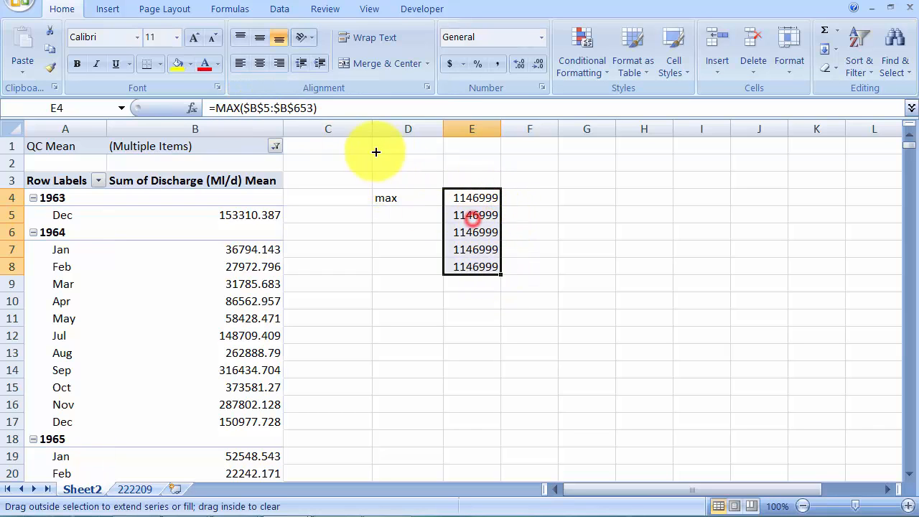
Step: Change the copied formula in E5 to MIN and label it min in D5
{"action": "left_click", "coordinate": [471, 215]}
{"action": "left_click", "coordinate": [237, 108]}
{"action": "key", "text": "BackSpace"}
{"action": "key", "text": "BackSpace"}
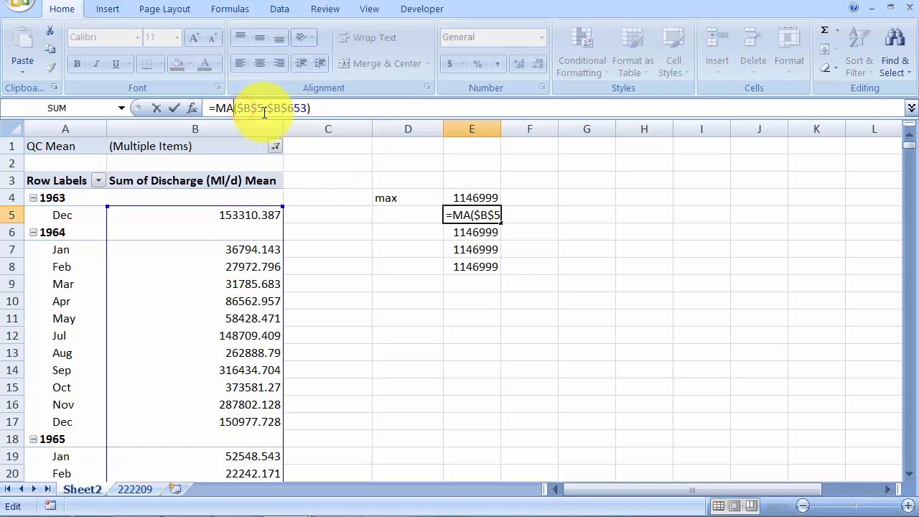
{"action": "type", "text": "in"}
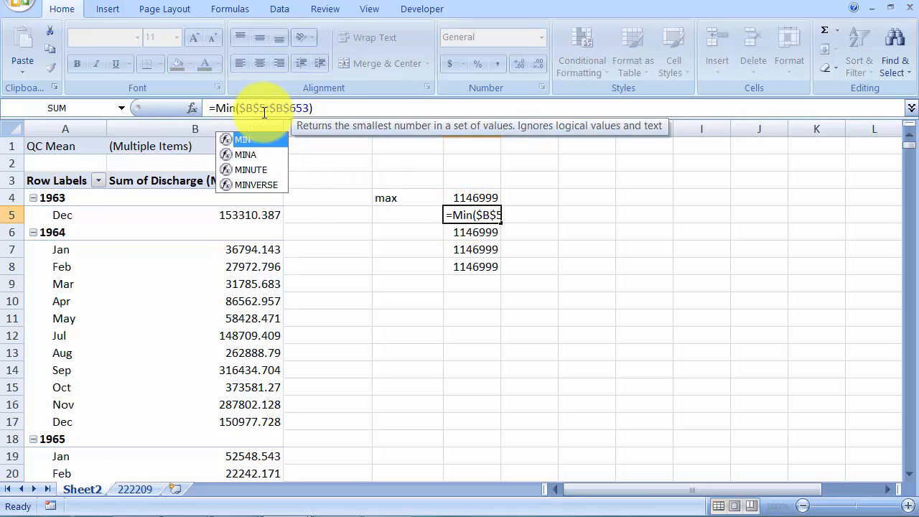
{"action": "key", "text": "Return"}
{"action": "key", "text": "Left"}
{"action": "type", "text": "min"}
{"action": "key", "text": "Return"}
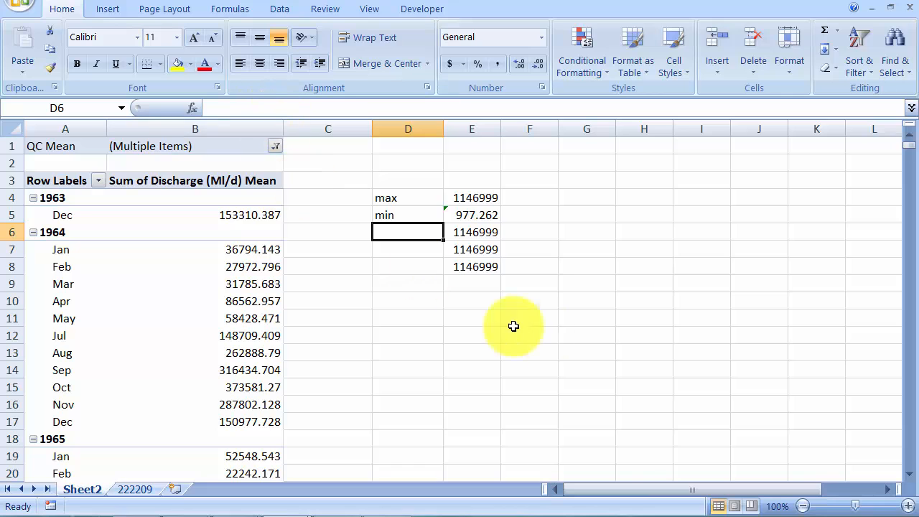
Step: Change the copied formula in E6 to AVERAGE over the same range and label it mean in D6
{"action": "left_click", "coordinate": [479, 234]}
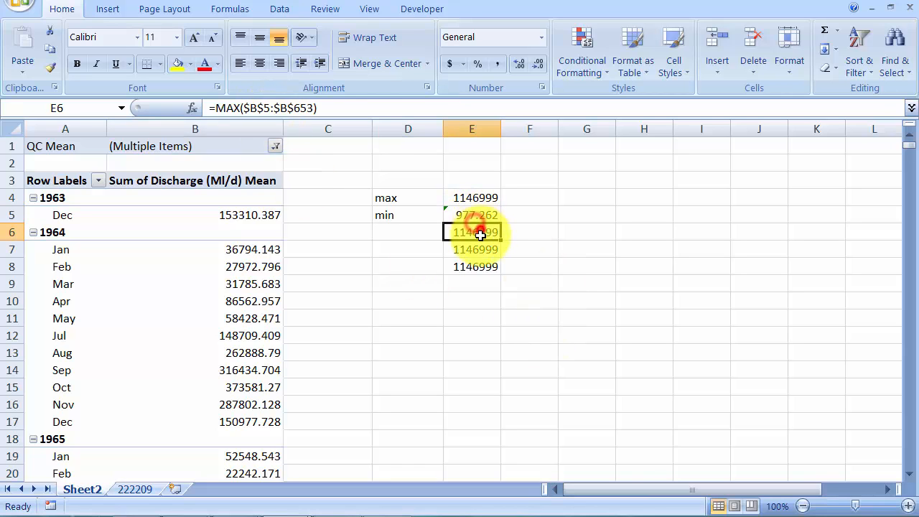
{"action": "double_click", "coordinate": [242, 108]}
{"action": "type", "text": "av"}
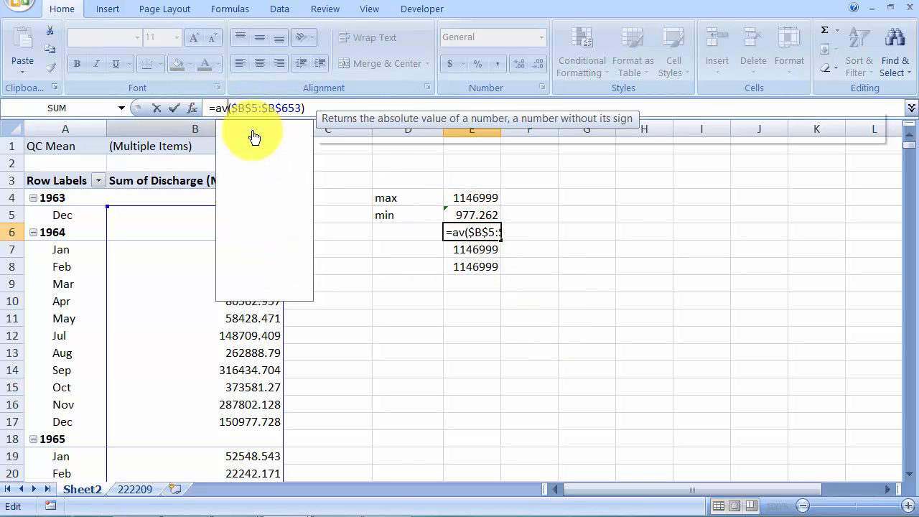
{"action": "type", "text": "era"}
{"action": "key", "text": "Return"}
{"action": "key", "text": "Up"}
{"action": "key", "text": "Left"}
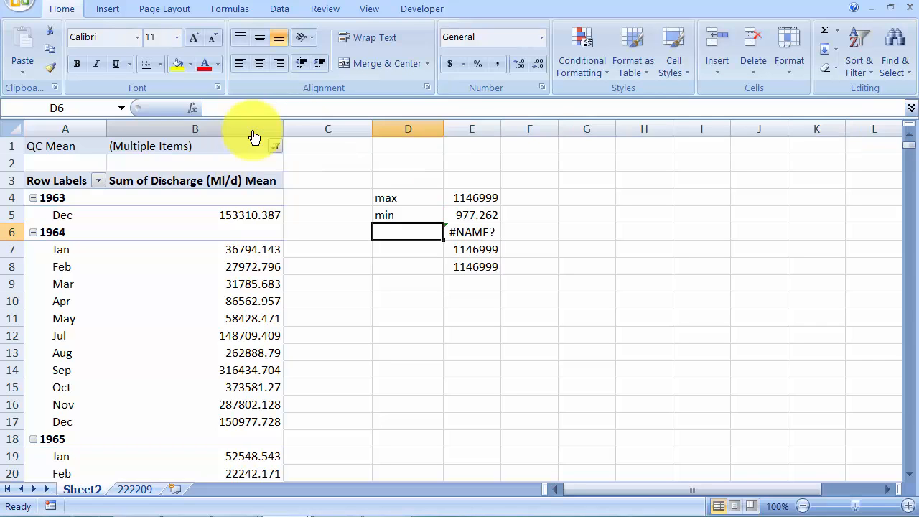
{"action": "type", "text": "mean"}
{"action": "key", "text": "ctrl+Return"}
{"action": "key", "text": "Right"}
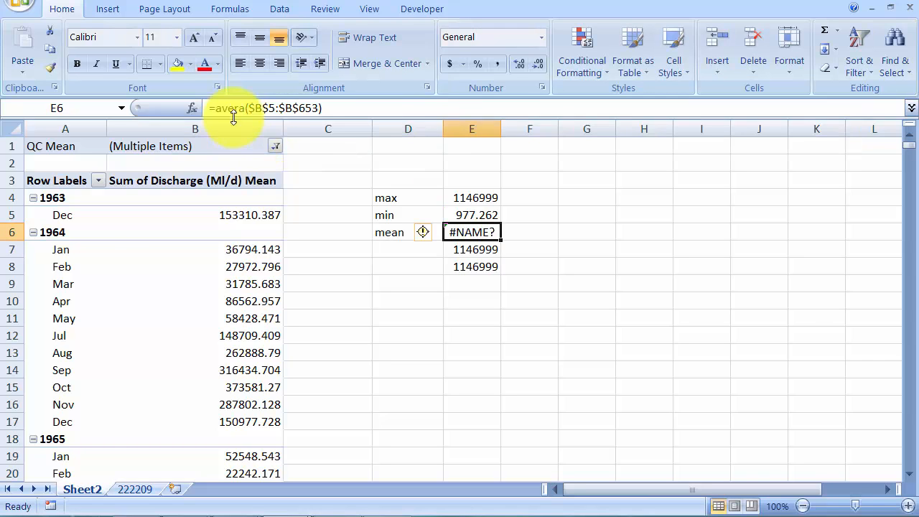
{"action": "left_click", "coordinate": [244, 108]}
{"action": "type", "text": "ge"}
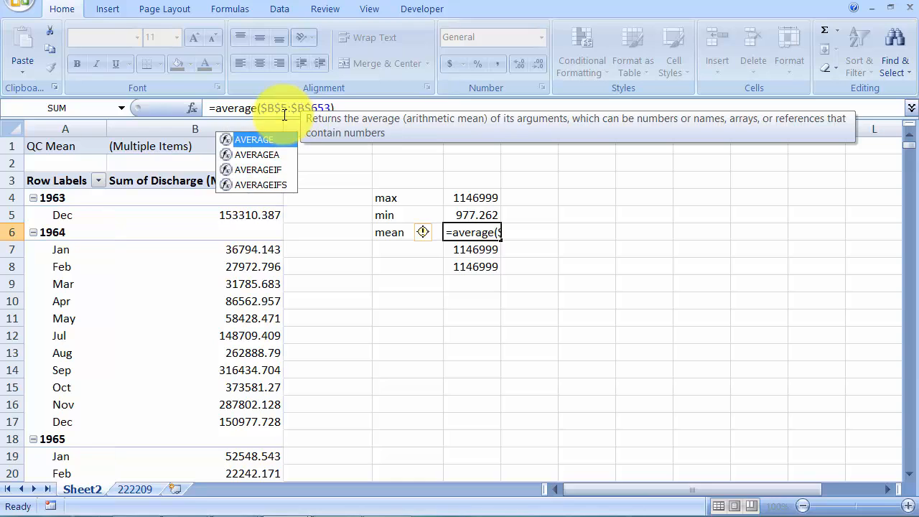
{"action": "key", "text": "Return"}
Step: Add the label mode in D7
{"action": "key", "text": "Left"}
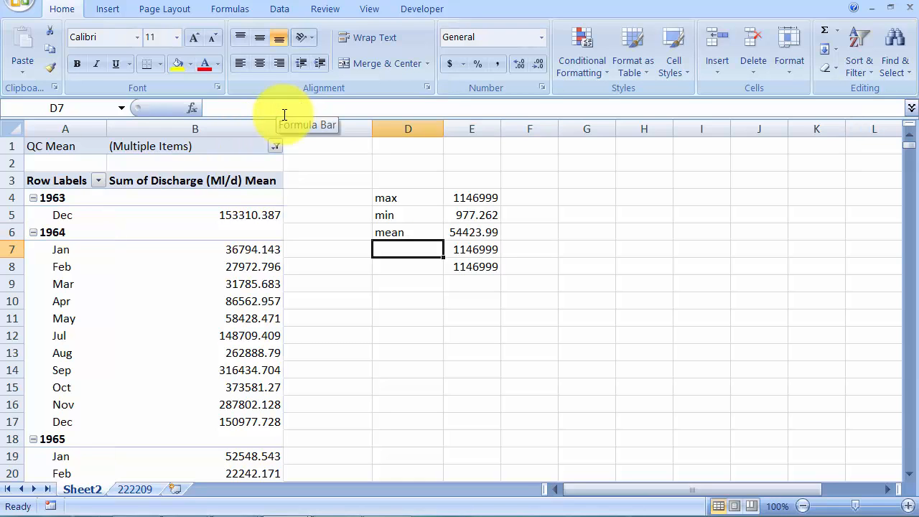
{"action": "type", "text": "mode"}
{"action": "key", "text": "Tab"}
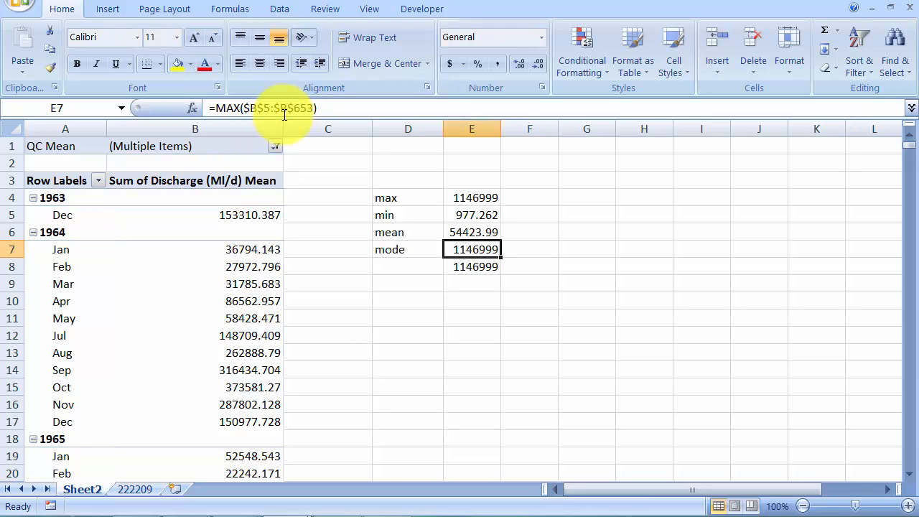
Step: Try the MODE function over $B$5:$B$653 in E7, replacing the copied MAX formula
{"action": "left_click", "coordinate": [244, 110]}
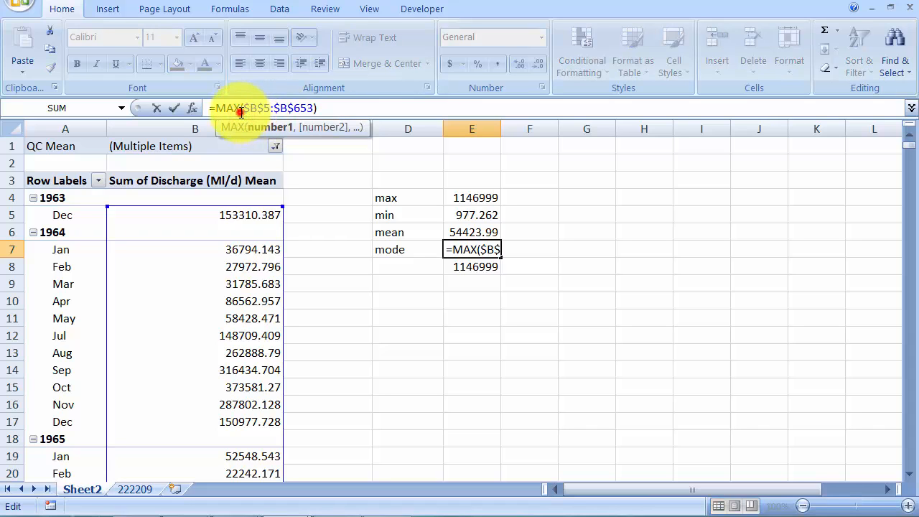
{"action": "key", "text": "BackSpace"}
{"action": "key", "text": "BackSpace"}
{"action": "key", "text": "BackSpace"}
{"action": "type", "text": "mode"}
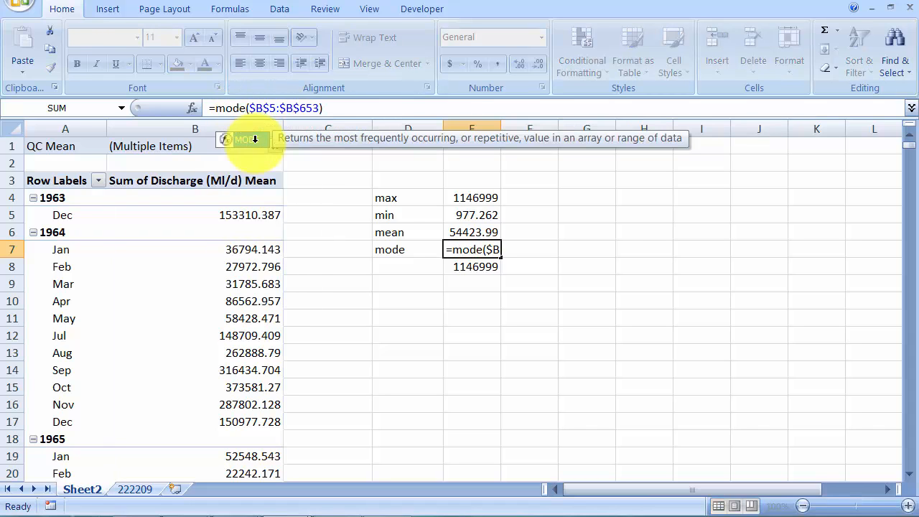
{"action": "key", "text": "Return"}
{"action": "left_click", "coordinate": [475, 250]}
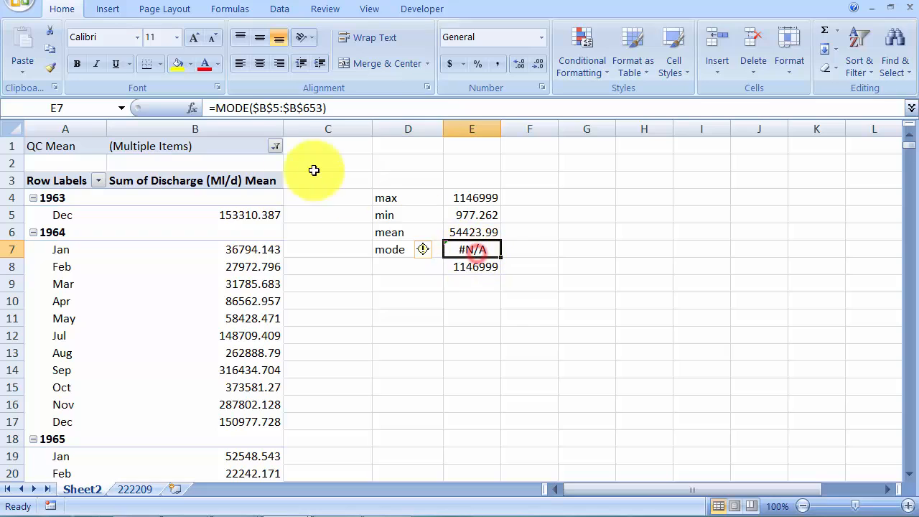
Step: Check the MODE formula in E7 and the range it refers to
{"action": "left_click", "coordinate": [252, 109]}
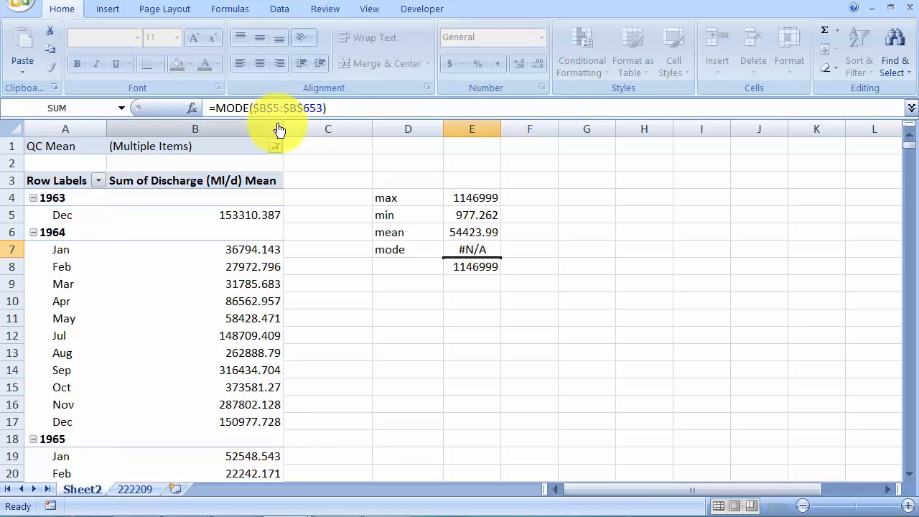
{"action": "key", "text": "Return"}
{"action": "left_click", "coordinate": [482, 234]}
{"action": "left_click", "coordinate": [473, 248]}
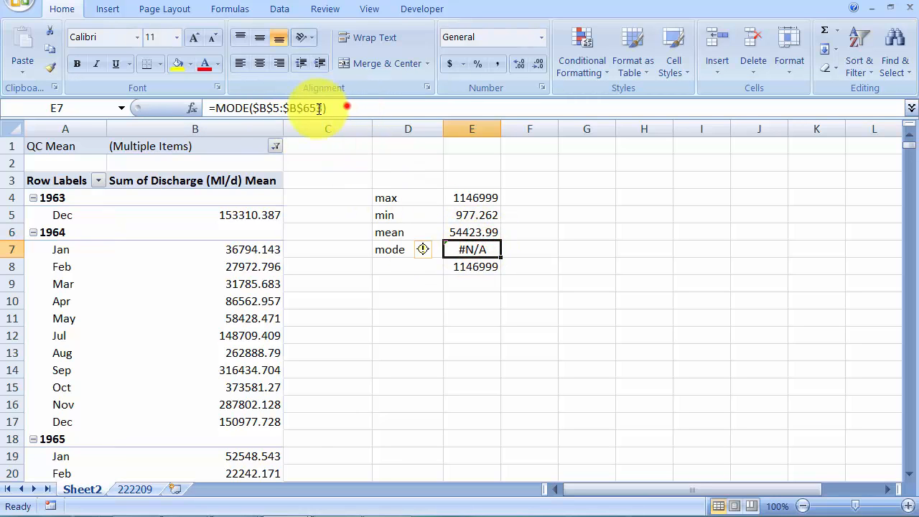
{"action": "left_click_drag", "start_coordinate": [325, 108], "coordinate": [236, 111]}
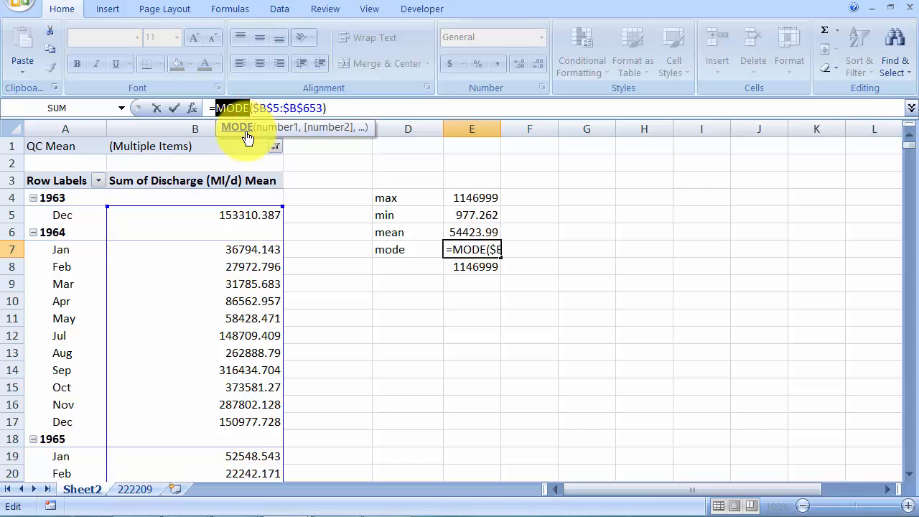
{"action": "key", "text": "ctrl+Return"}
{"action": "left_click", "coordinate": [518, 346]}
{"action": "left_click", "coordinate": [471, 247]}
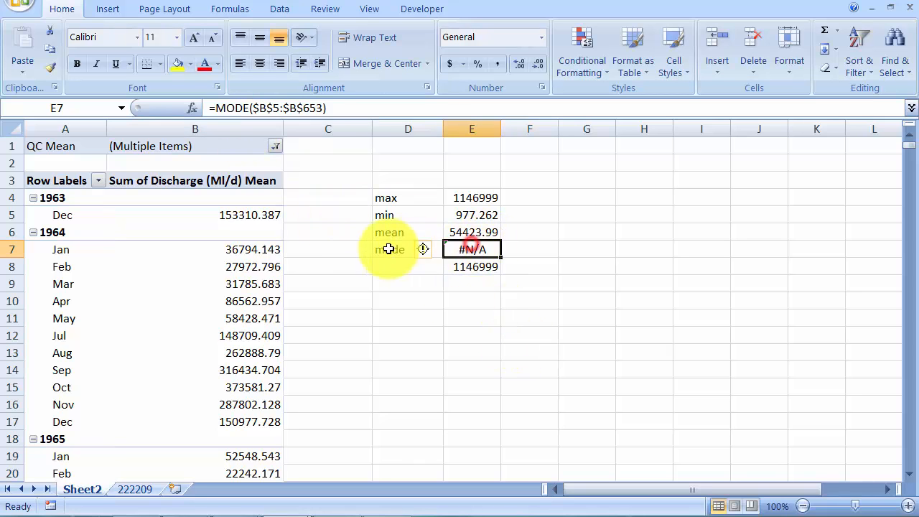
Step: Examine the monthly discharge totals in column B for repeated values that a mode calculation would need
{"action": "left_click", "coordinate": [388, 249]}
{"action": "left_click", "coordinate": [242, 248]}
{"action": "scroll", "coordinate": [238, 262], "scroll_direction": "down", "scroll_amount": 2}
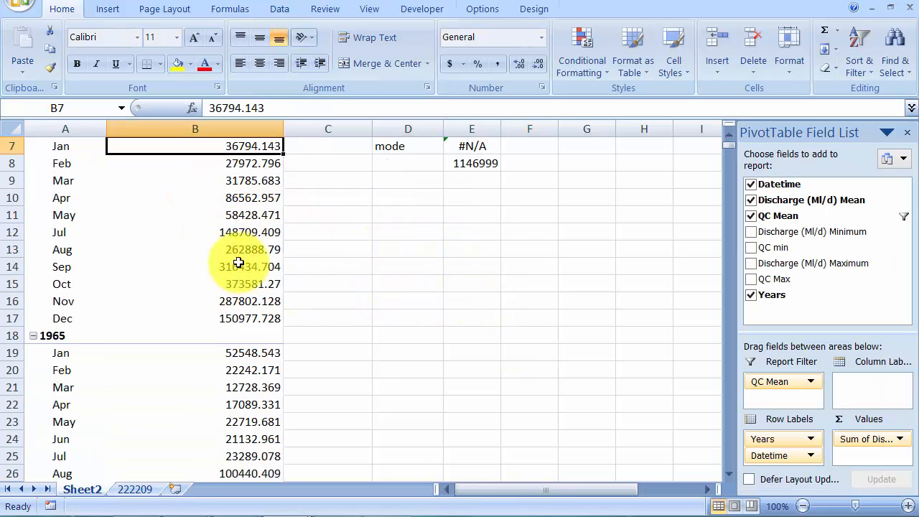
{"action": "scroll", "coordinate": [238, 263], "scroll_direction": "up", "scroll_amount": 2}
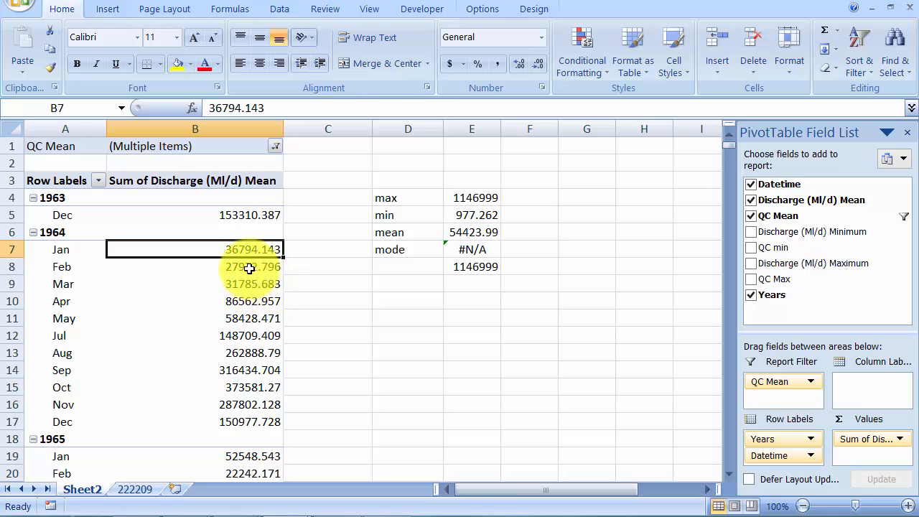
{"action": "left_click", "coordinate": [253, 270]}
{"action": "scroll", "coordinate": [257, 276], "scroll_direction": "down", "scroll_amount": 1}
{"action": "left_click", "coordinate": [251, 283]}
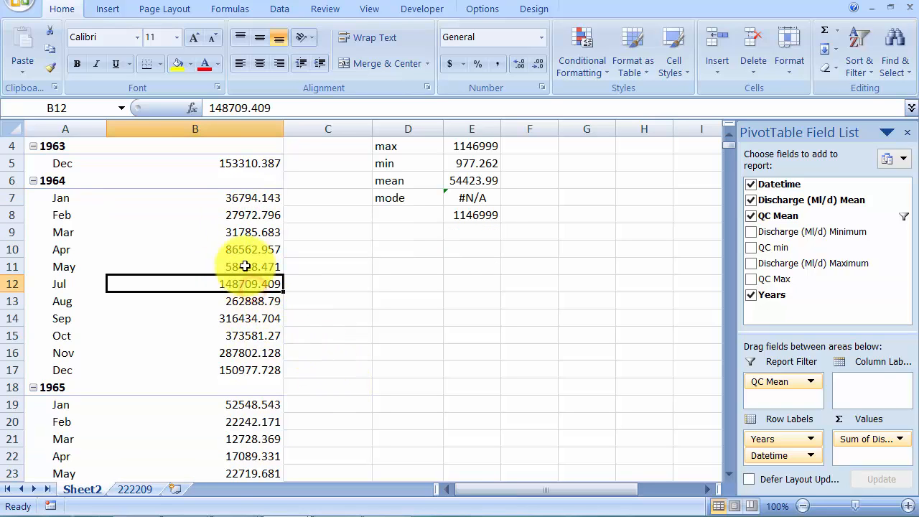
{"action": "scroll", "coordinate": [399, 305], "scroll_direction": "up", "scroll_amount": 1}
{"action": "left_click", "coordinate": [476, 249]}
{"action": "left_click", "coordinate": [402, 249]}
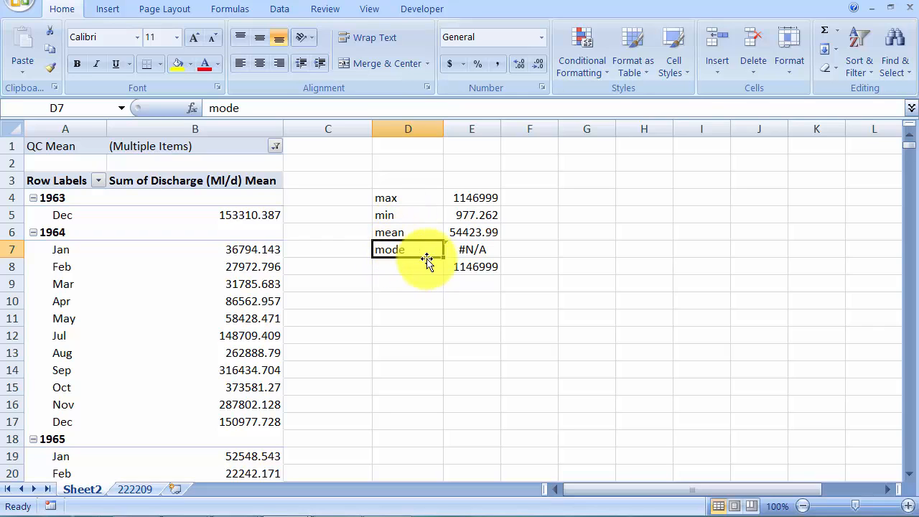
Step: Change the function in E7 to MEDIAN over the same range $B$5:$B$653
{"action": "left_click", "coordinate": [467, 258]}
{"action": "left_click", "coordinate": [242, 106]}
{"action": "key", "text": "BackSpace"}
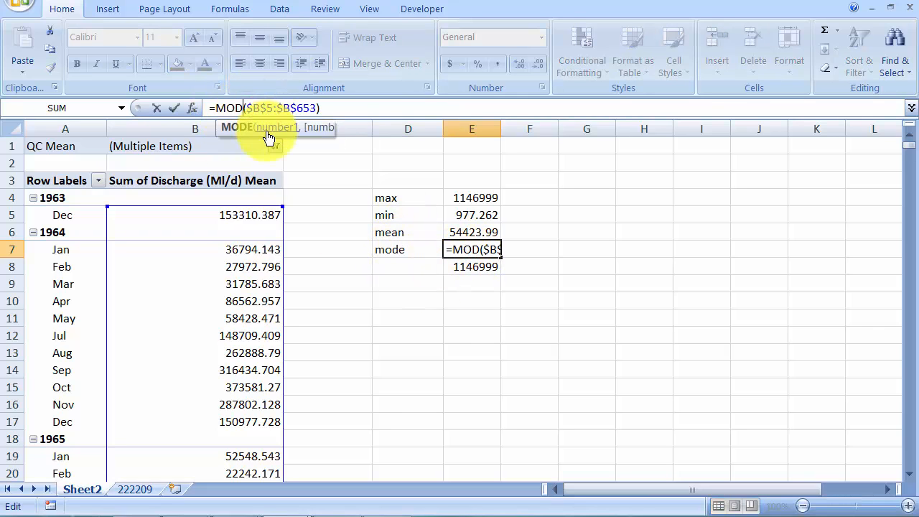
{"action": "key", "text": "BackSpace"}
{"action": "key", "text": "BackSpace"}
{"action": "key", "text": "BackSpace"}
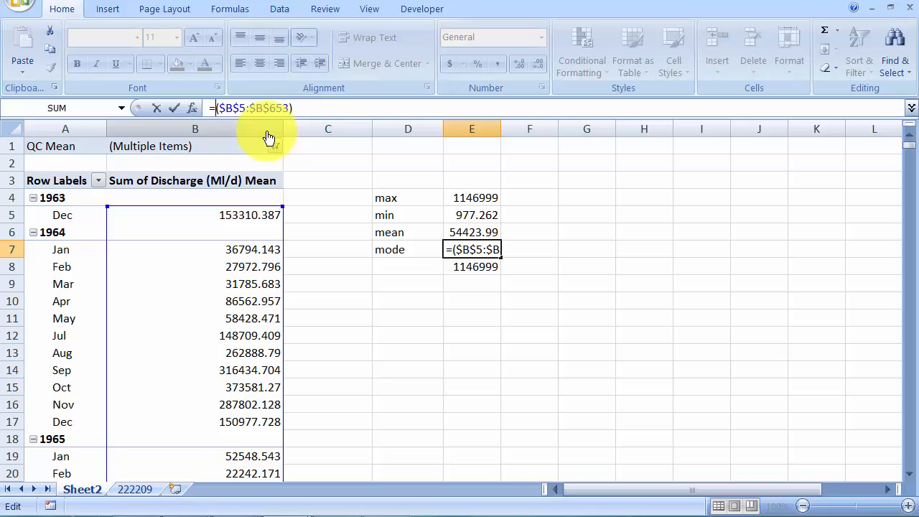
{"action": "type", "text": "median"}
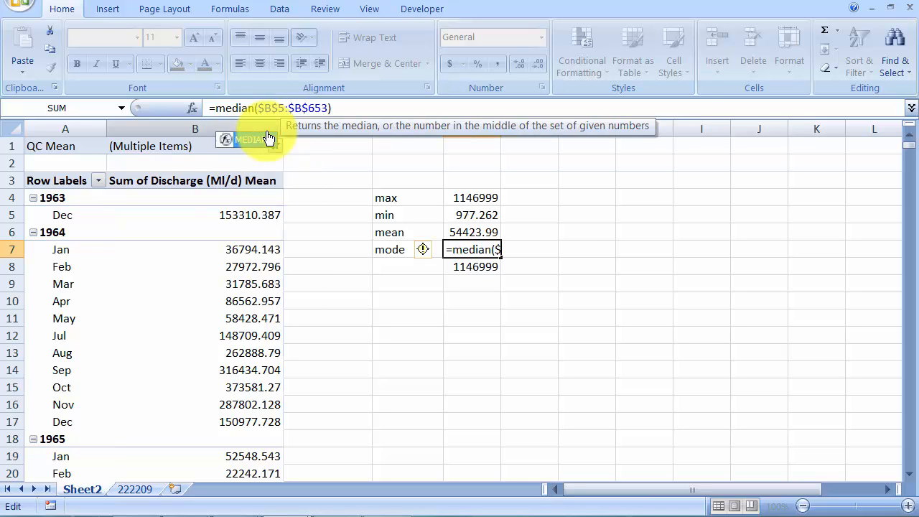
{"action": "key", "text": "Return"}
{"action": "left_click", "coordinate": [481, 248]}
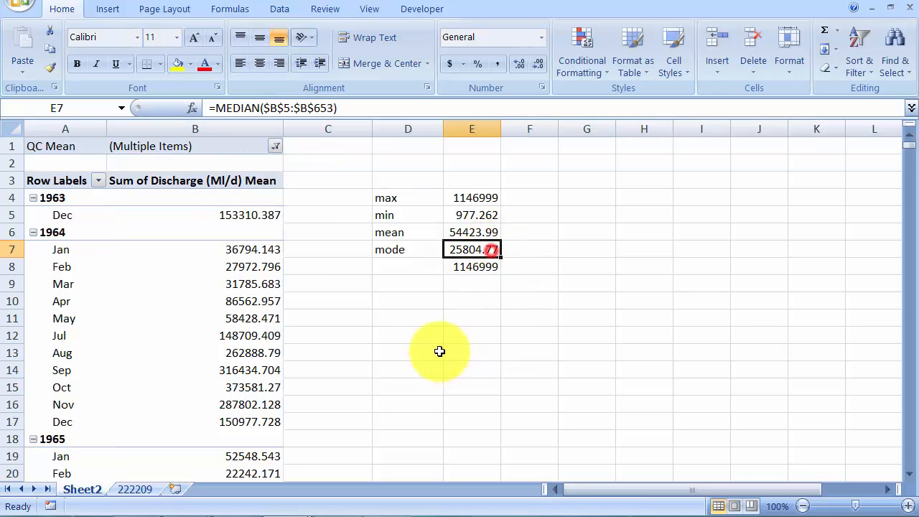
Step: Label D8 stdev and change the copied formula in E8 to STDEV over the same range
{"action": "left_click", "coordinate": [430, 272]}
{"action": "type", "text": "st"}
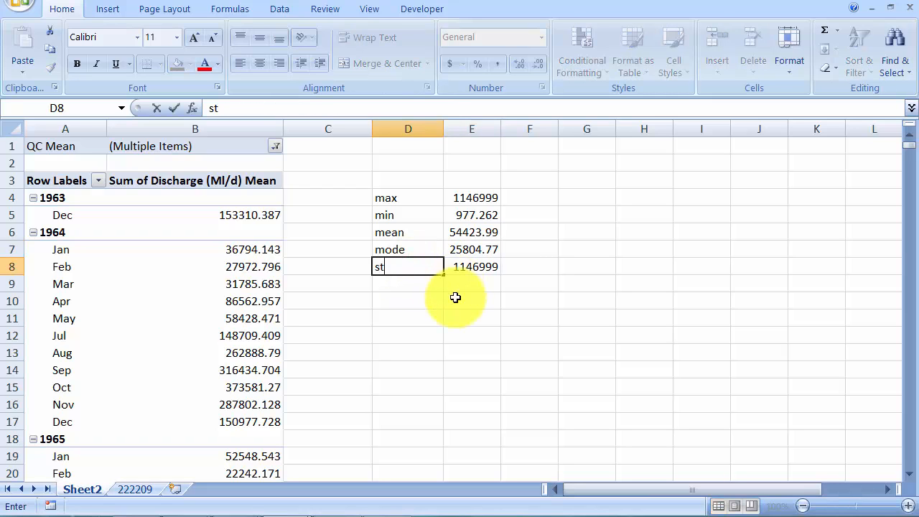
{"action": "type", "text": "dev"}
{"action": "key", "text": "Tab"}
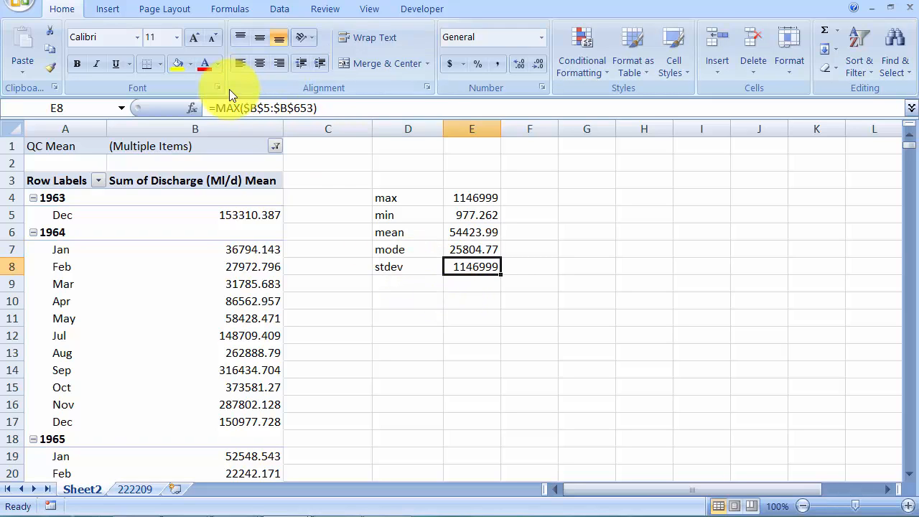
{"action": "left_click", "coordinate": [243, 109]}
{"action": "key", "text": "BackSpace"}
{"action": "key", "text": "BackSpace"}
{"action": "key", "text": "BackSpace"}
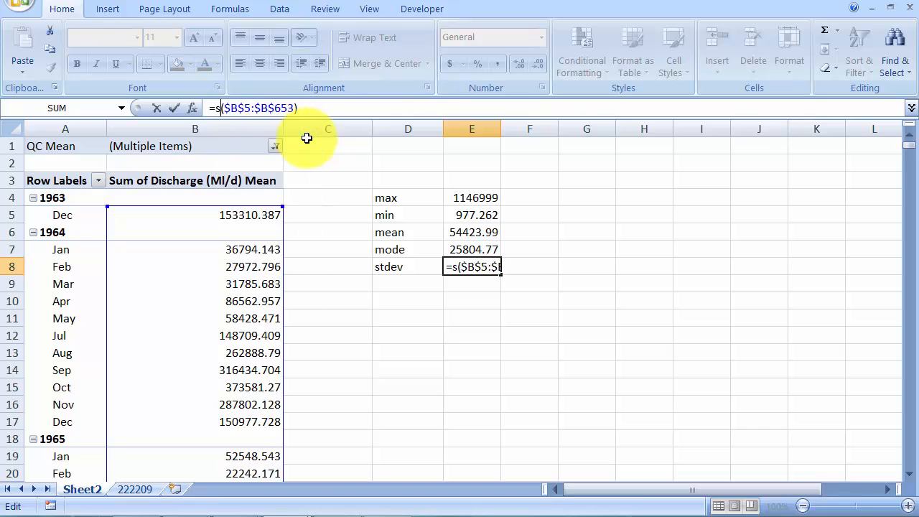
{"action": "type", "text": "stdev"}
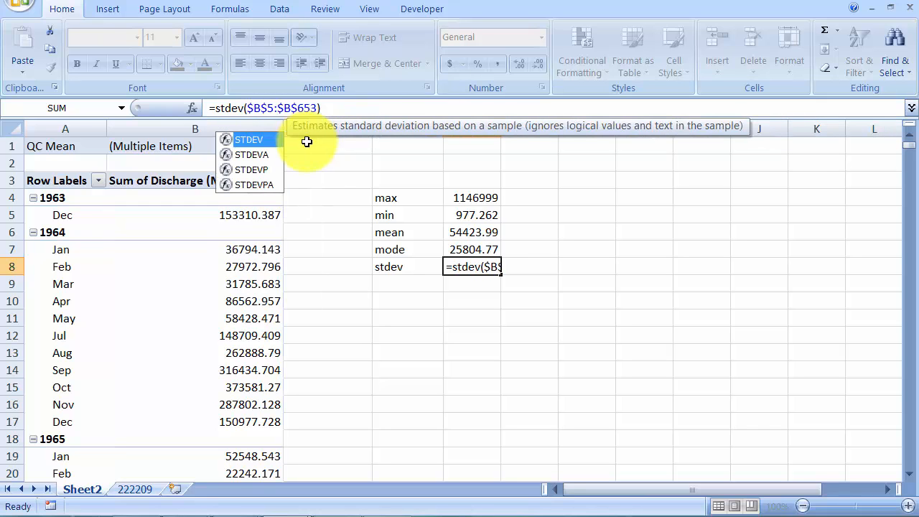
{"action": "key", "text": "Return"}
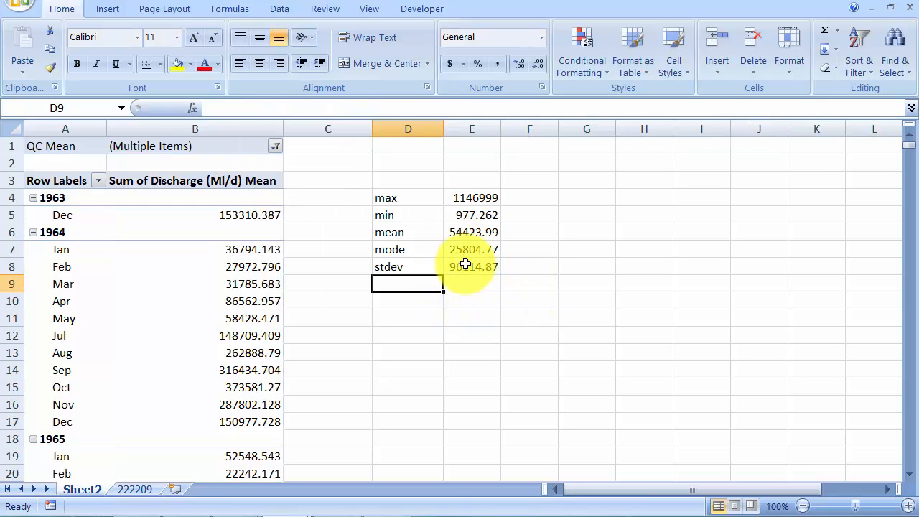
{"action": "left_click", "coordinate": [468, 264]}
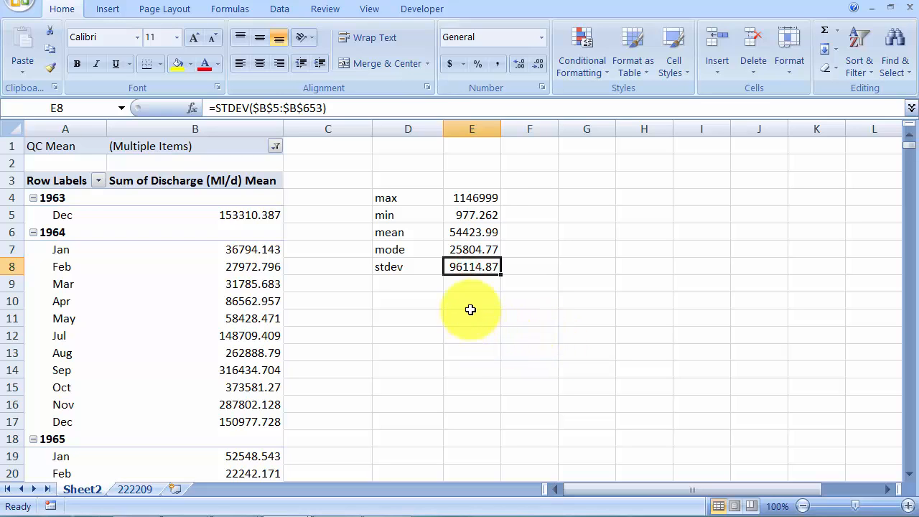
{"action": "left_click", "coordinate": [465, 281]}
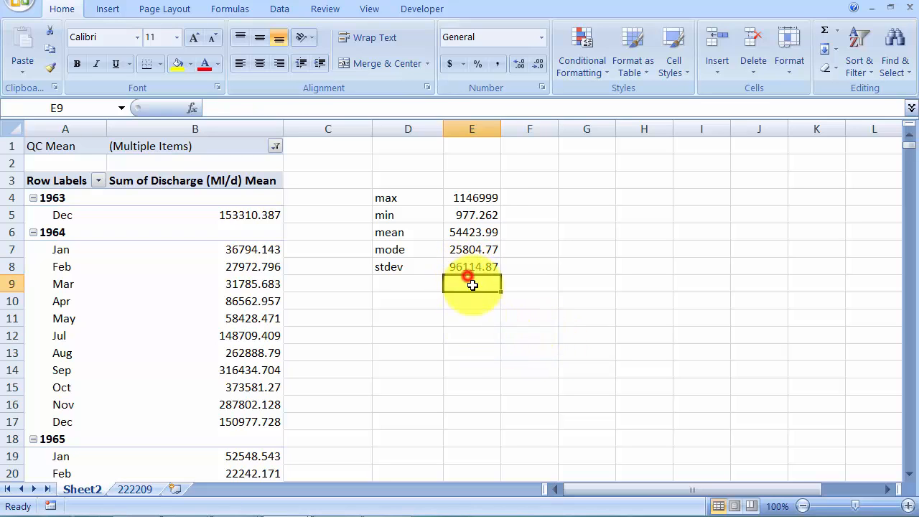
{"action": "left_click", "coordinate": [470, 264]}
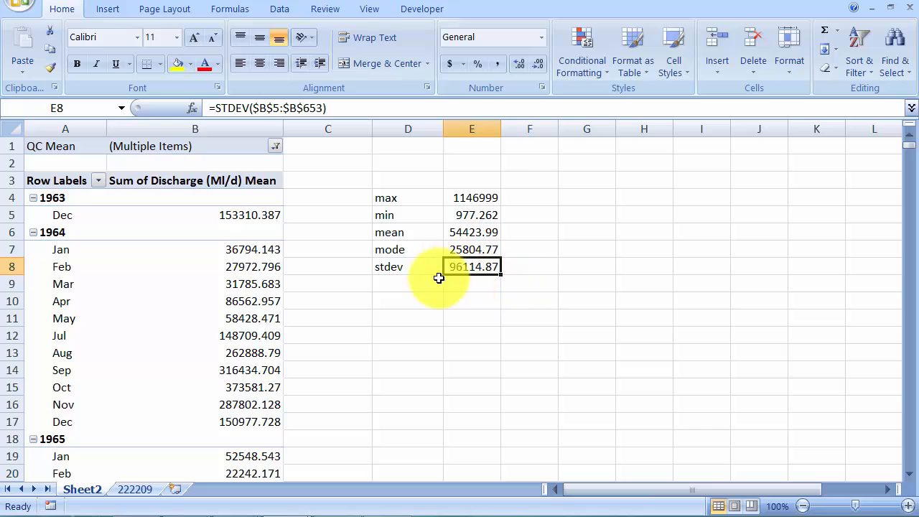
{"action": "left_click", "coordinate": [453, 231]}
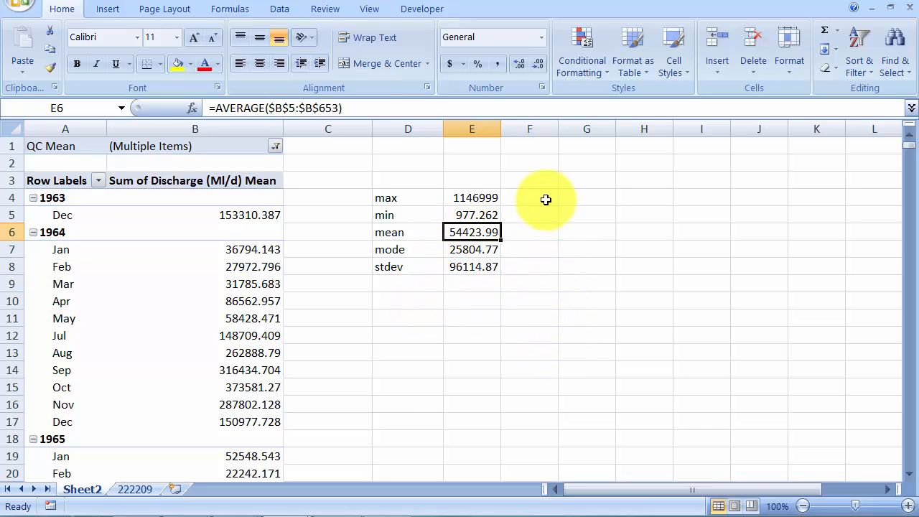
Step: Enter 5000 in G4 and 10000 in G5, and extend the series down to 50000 in G13
{"action": "left_click", "coordinate": [570, 198]}
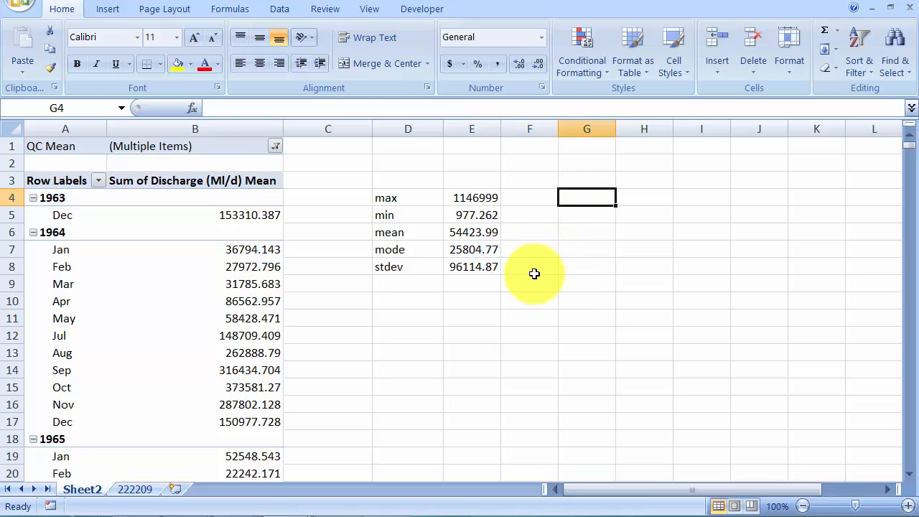
{"action": "type", "text": "5000"}
{"action": "key", "text": "Return"}
{"action": "type", "text": "1000"}
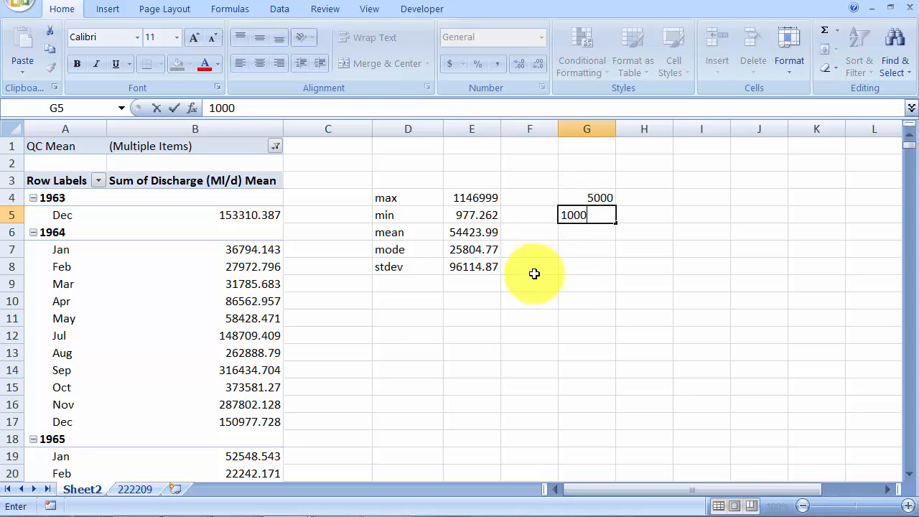
{"action": "type", "text": "0"}
{"action": "key", "text": "Return"}
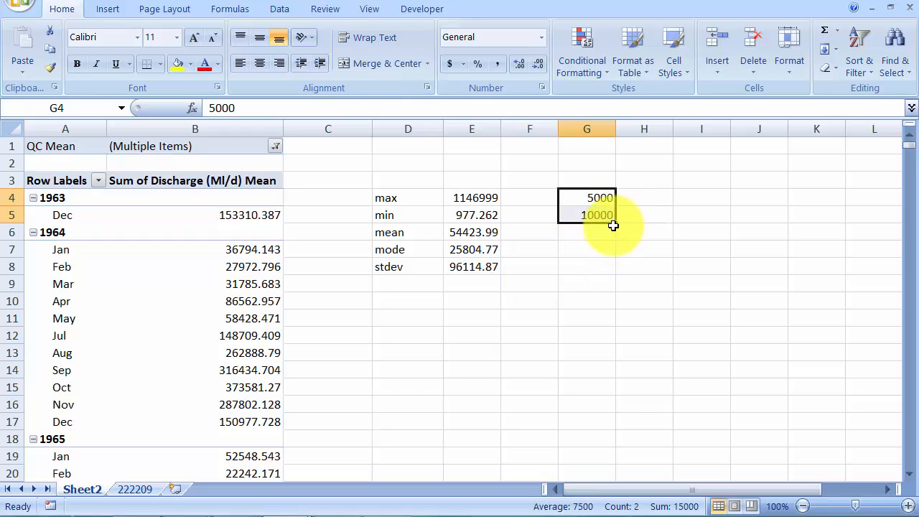
{"action": "left_click_drag", "start_coordinate": [616, 224], "coordinate": [616, 359]}
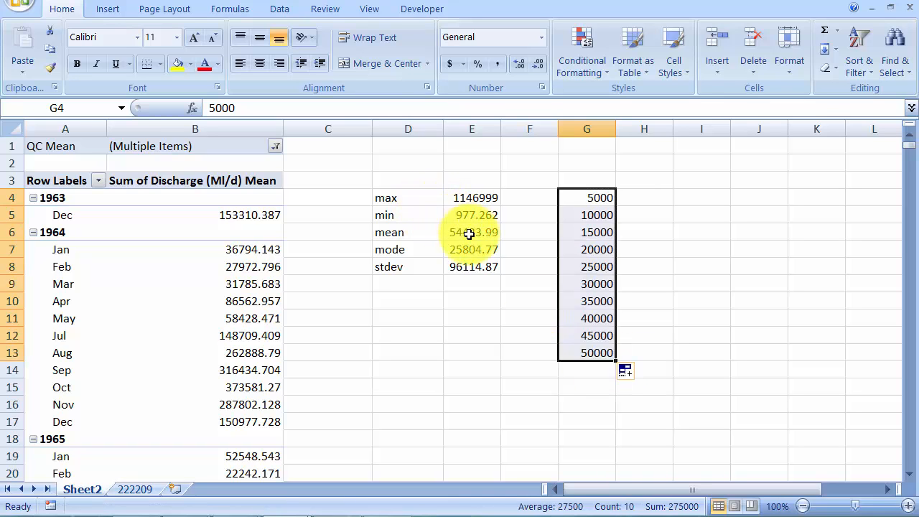
Step: Compare the max, min, mean and stdev results in column E with the range of bin values in column G
{"action": "left_click", "coordinate": [467, 237]}
{"action": "left_click", "coordinate": [475, 209]}
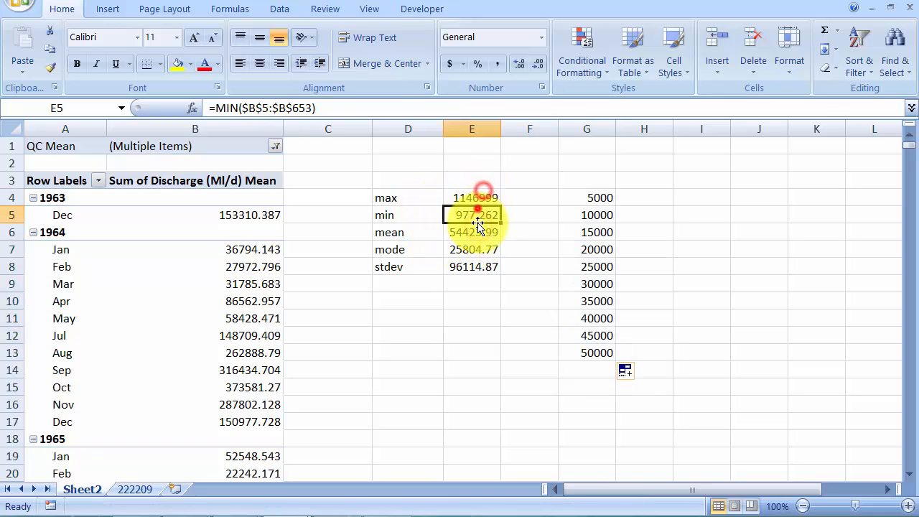
{"action": "left_click", "coordinate": [473, 232]}
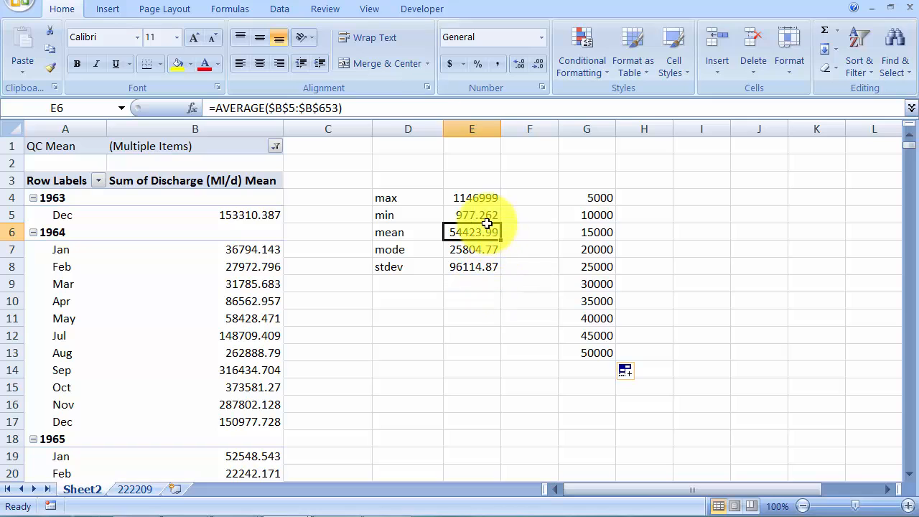
{"action": "left_click", "coordinate": [591, 198]}
{"action": "left_click", "coordinate": [580, 316]}
{"action": "left_click", "coordinate": [588, 194]}
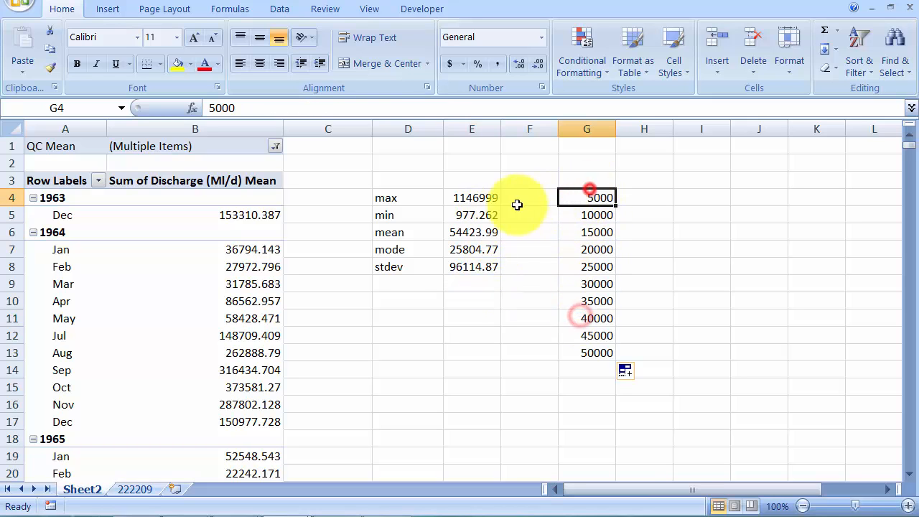
{"action": "left_click", "coordinate": [462, 212]}
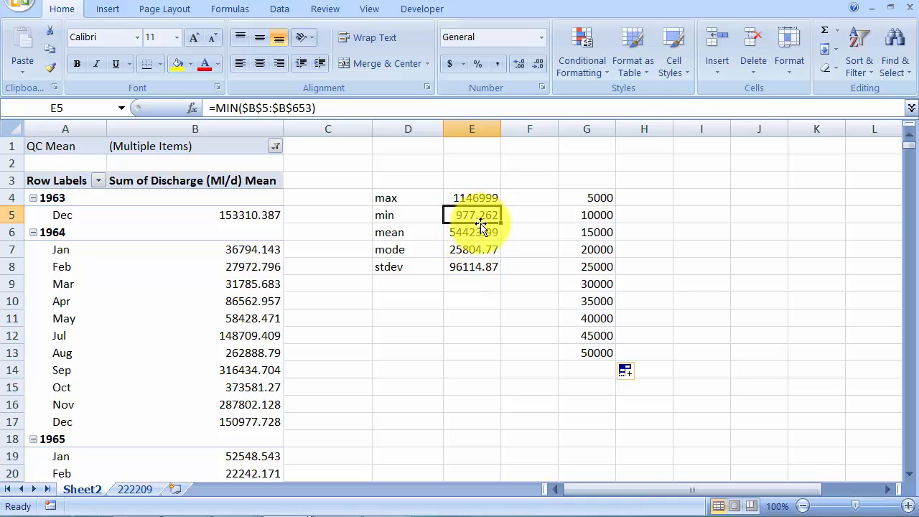
{"action": "left_click", "coordinate": [467, 198]}
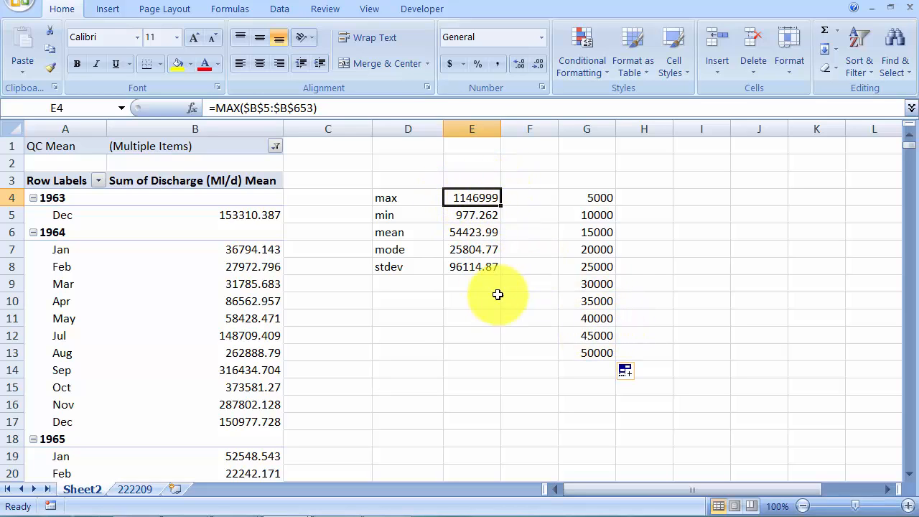
{"action": "left_click", "coordinate": [481, 231]}
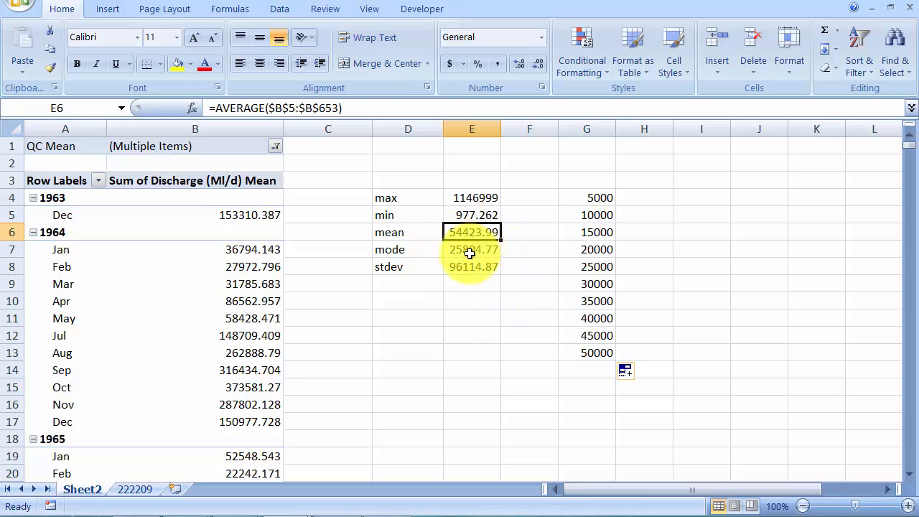
{"action": "left_click", "coordinate": [467, 268]}
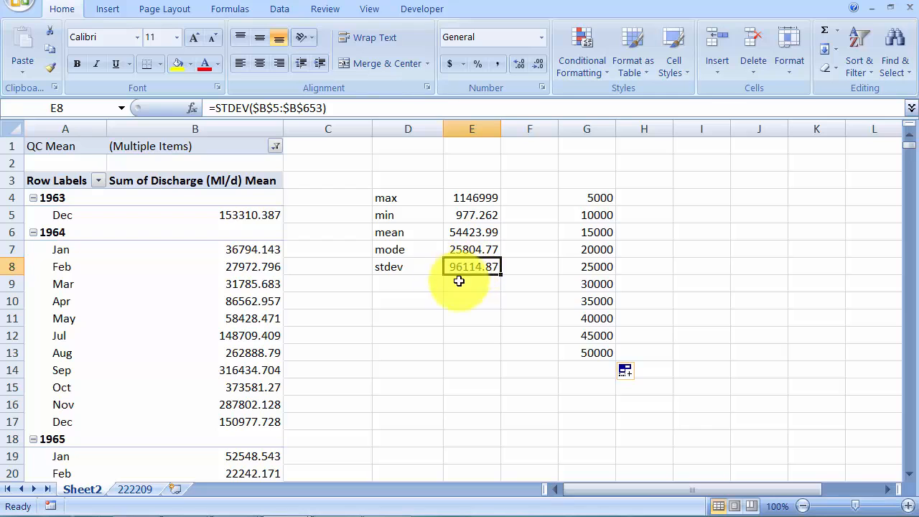
Step: Extend the bin series in column G from G13 down to 500000 in G103
{"action": "left_click_drag", "start_coordinate": [597, 334], "coordinate": [610, 467]}
{"action": "scroll", "coordinate": [646, 376], "scroll_direction": "up", "scroll_amount": 20}
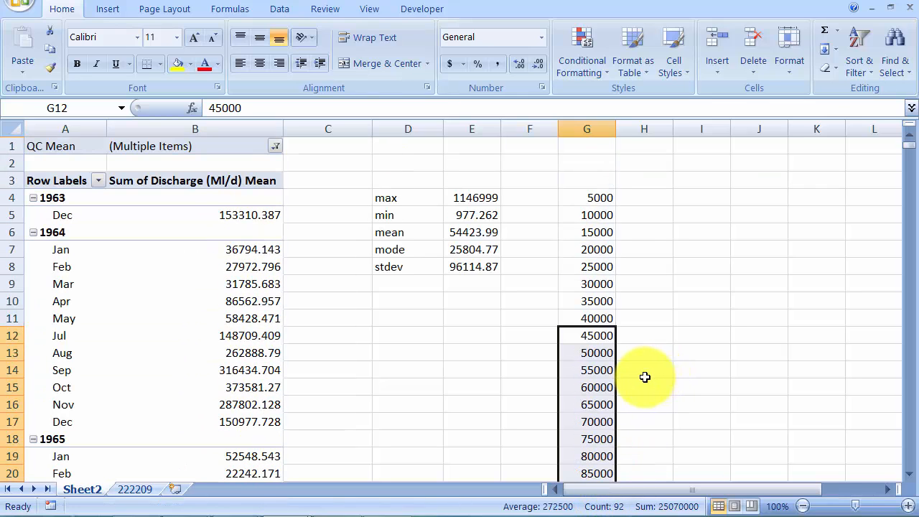
Step: Examine the interval and upper range of the extended bin values in column G
{"action": "left_click_drag", "start_coordinate": [593, 205], "coordinate": [606, 388]}
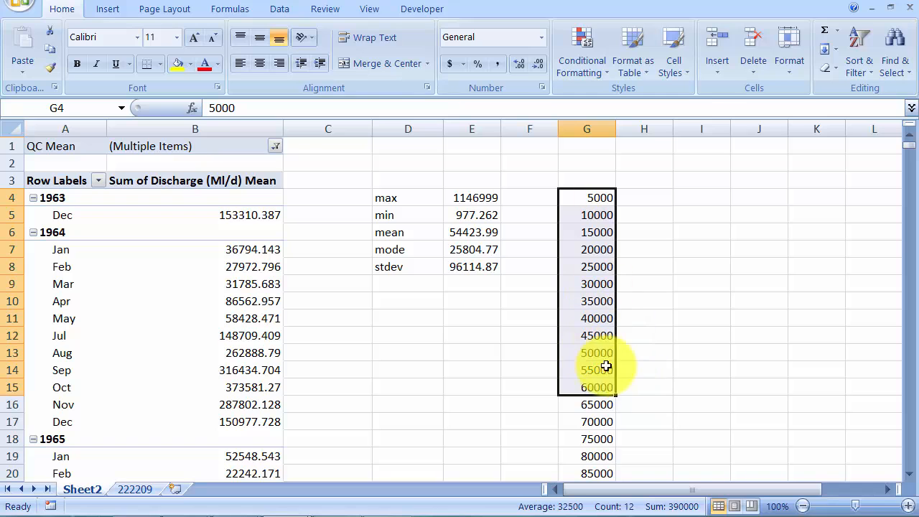
{"action": "scroll", "coordinate": [610, 374], "scroll_direction": "down", "scroll_amount": 2}
{"action": "left_click_drag", "start_coordinate": [589, 302], "coordinate": [592, 459]}
{"action": "scroll", "coordinate": [690, 312], "scroll_direction": "up", "scroll_amount": 3}
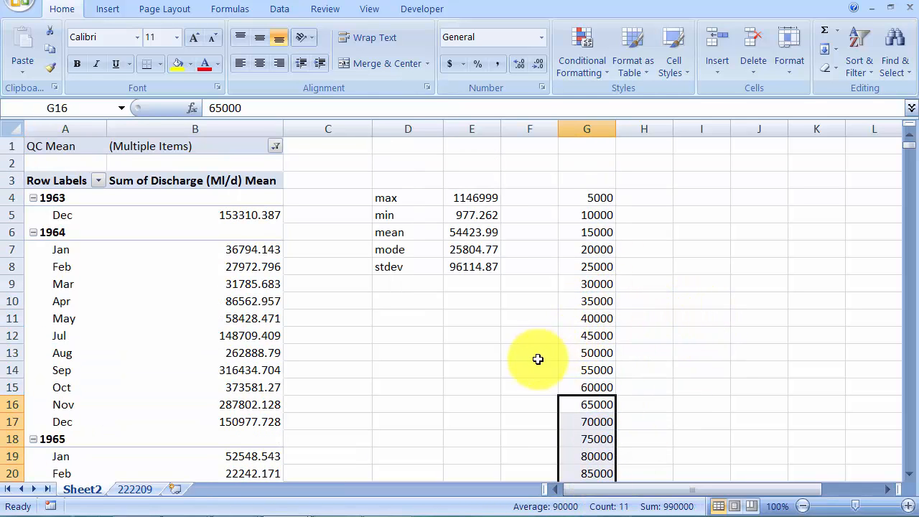
{"action": "scroll", "coordinate": [617, 386], "scroll_direction": "down", "scroll_amount": 2}
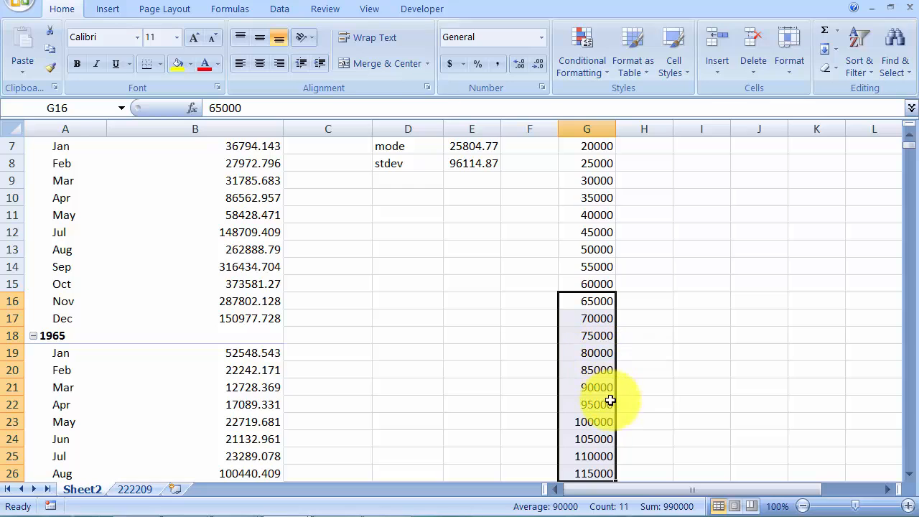
{"action": "scroll", "coordinate": [662, 312], "scroll_direction": "up", "scroll_amount": 2}
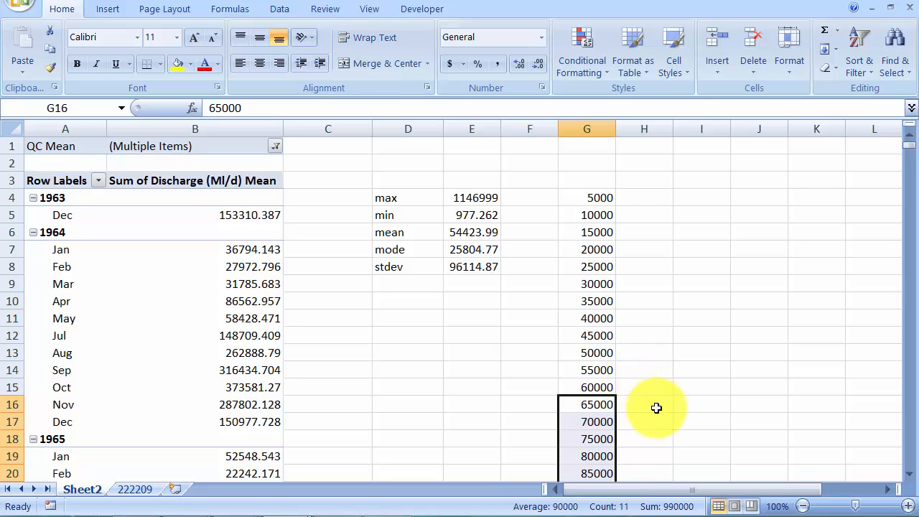
{"action": "scroll", "coordinate": [641, 326], "scroll_direction": "down", "scroll_amount": 2}
{"action": "scroll", "coordinate": [619, 319], "scroll_direction": "up", "scroll_amount": 2}
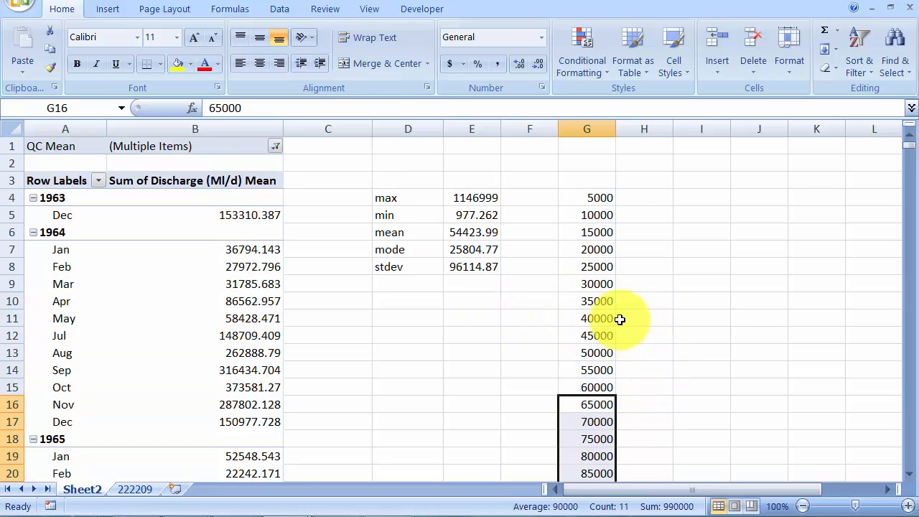
{"action": "left_click", "coordinate": [650, 299]}
{"action": "left_click", "coordinate": [641, 196]}
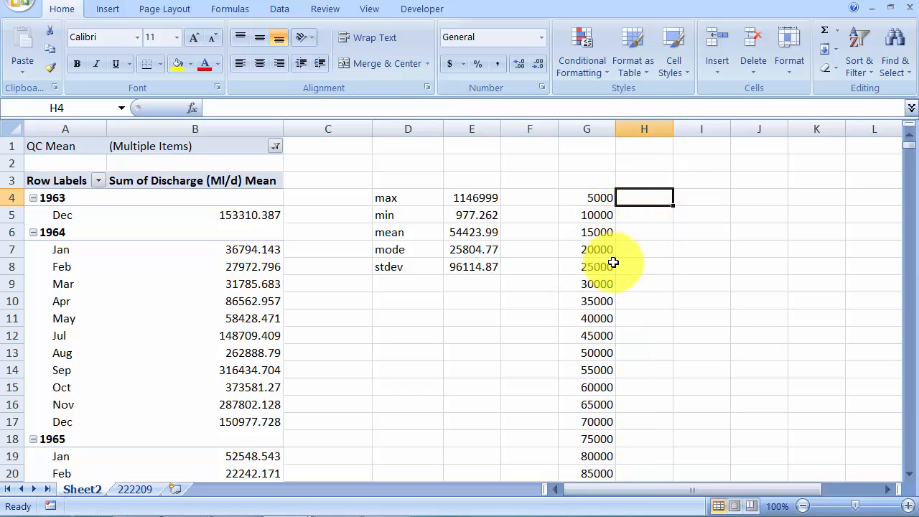
{"action": "scroll", "coordinate": [610, 316], "scroll_direction": "down", "scroll_amount": 2}
{"action": "left_click", "coordinate": [590, 354]}
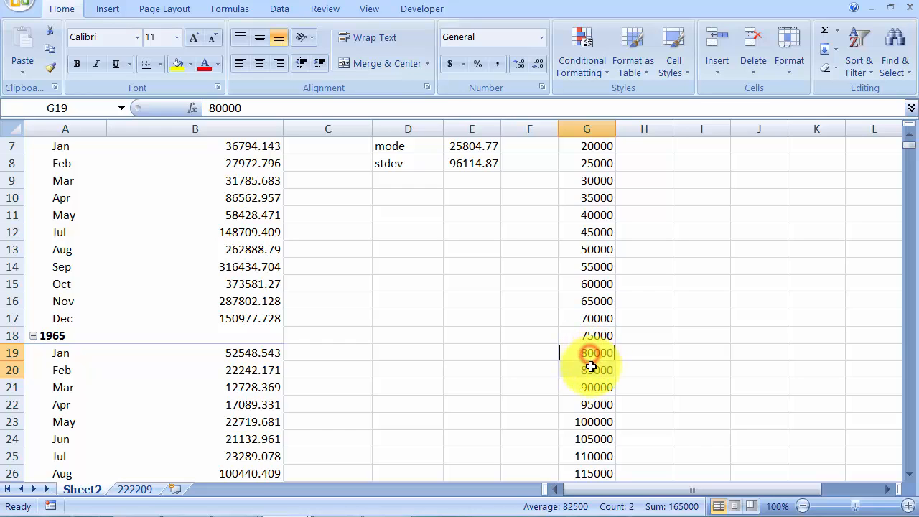
{"action": "left_click", "coordinate": [645, 354]}
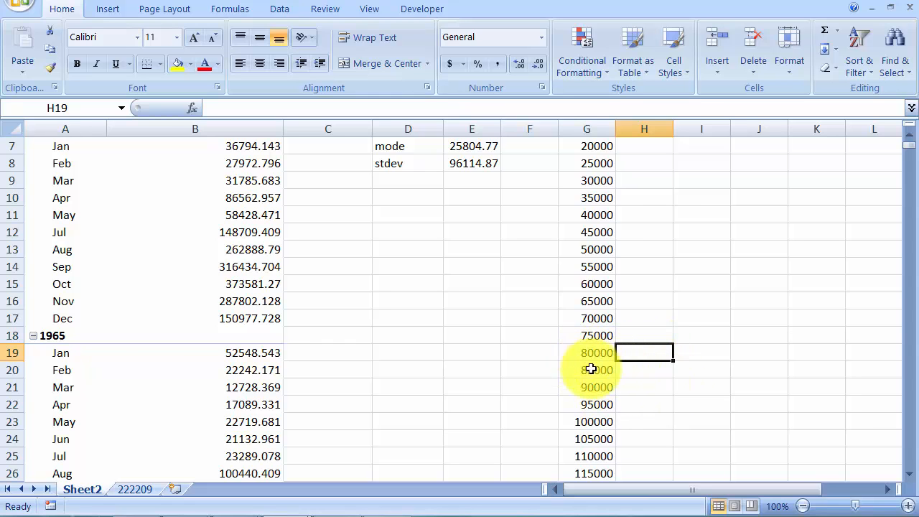
{"action": "scroll", "coordinate": [697, 390], "scroll_direction": "up", "scroll_amount": 2}
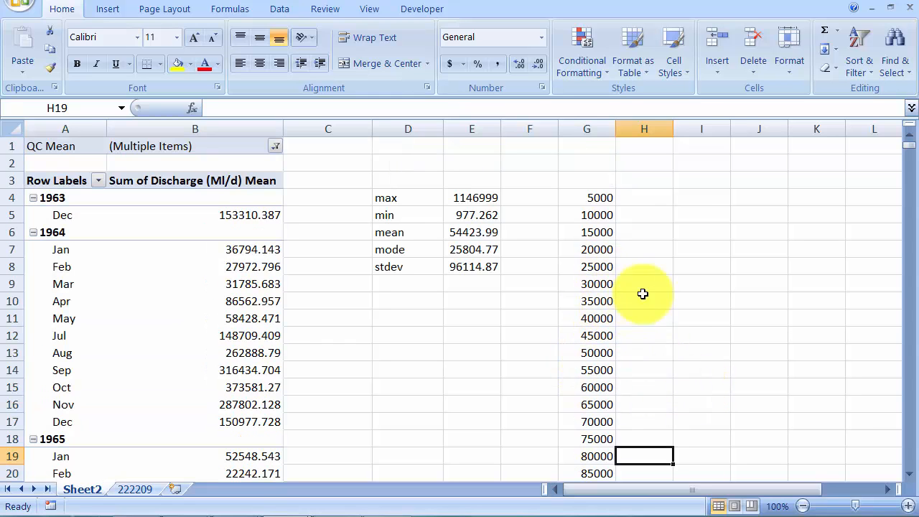
Step: Look through the full list of bins in column G from G4 downward
{"action": "scroll", "coordinate": [663, 361], "scroll_direction": "down", "scroll_amount": 1}
{"action": "scroll", "coordinate": [639, 316], "scroll_direction": "up", "scroll_amount": 1}
{"action": "left_click_drag", "start_coordinate": [594, 197], "coordinate": [610, 342]}
{"action": "scroll", "coordinate": [609, 342], "scroll_direction": "down", "scroll_amount": 3}
{"action": "left_click_drag", "start_coordinate": [593, 391], "coordinate": [588, 316]}
{"action": "scroll", "coordinate": [595, 324], "scroll_direction": "down", "scroll_amount": 4}
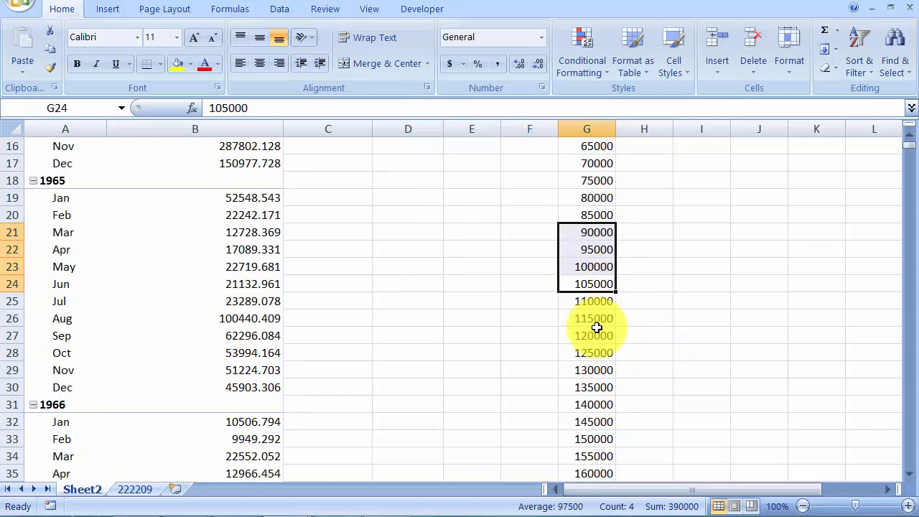
{"action": "left_click", "coordinate": [594, 340]}
{"action": "left_click", "coordinate": [595, 355], "text": "ctrl"}
{"action": "left_click", "coordinate": [592, 371]}
{"action": "scroll", "coordinate": [592, 371], "scroll_direction": "down", "scroll_amount": 1}
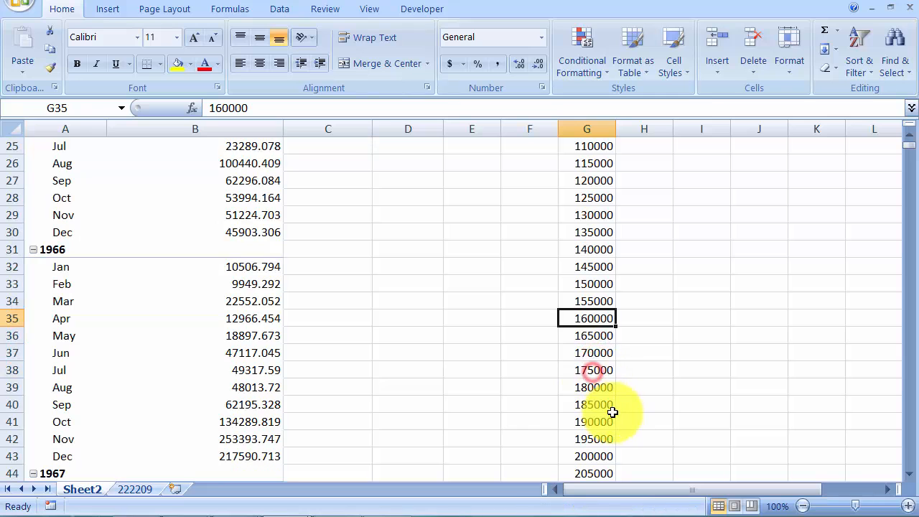
{"action": "left_click_drag", "start_coordinate": [595, 352], "coordinate": [596, 369]}
{"action": "scroll", "coordinate": [636, 364], "scroll_direction": "down", "scroll_amount": 5}
{"action": "scroll", "coordinate": [637, 364], "scroll_direction": "down", "scroll_amount": 17}
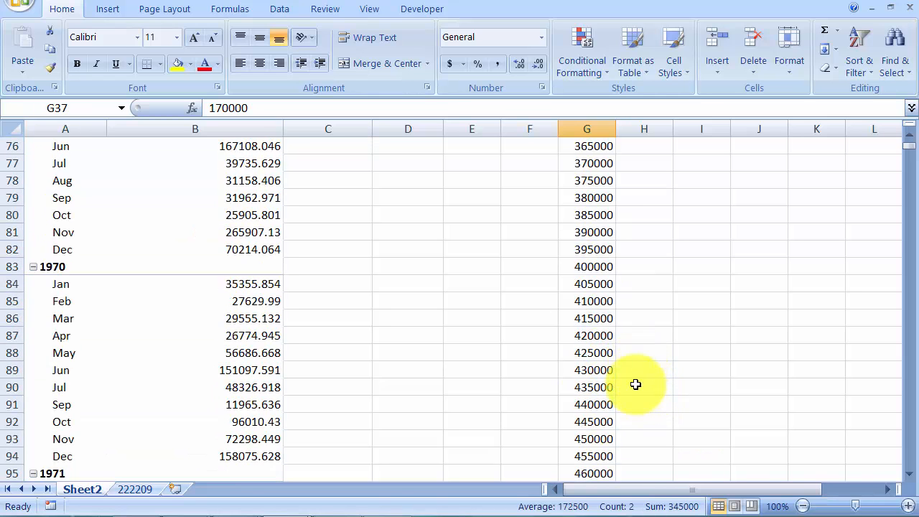
{"action": "left_click", "coordinate": [608, 353]}
{"action": "key", "text": "ctrl+Up"}
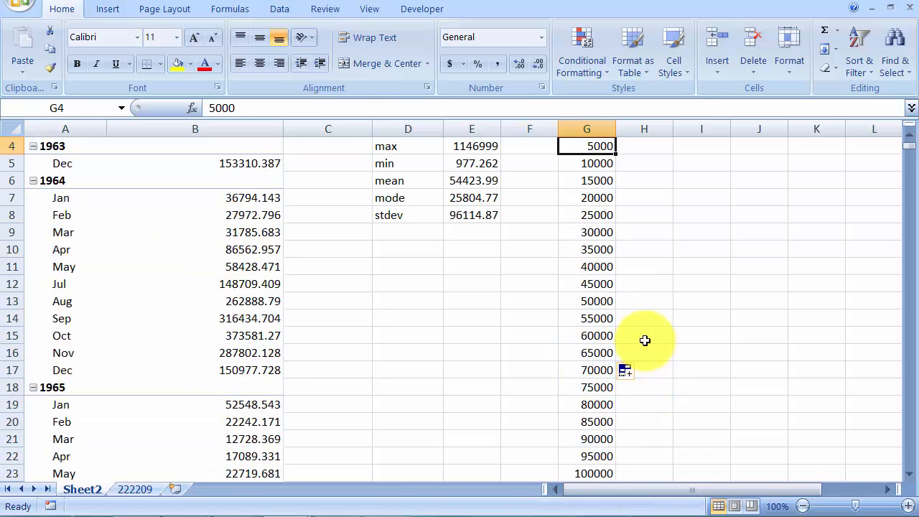
Step: Compare the max result in E4 with the bin values in column G
{"action": "scroll", "coordinate": [644, 340], "scroll_direction": "up", "scroll_amount": 1}
{"action": "left_click", "coordinate": [468, 194]}
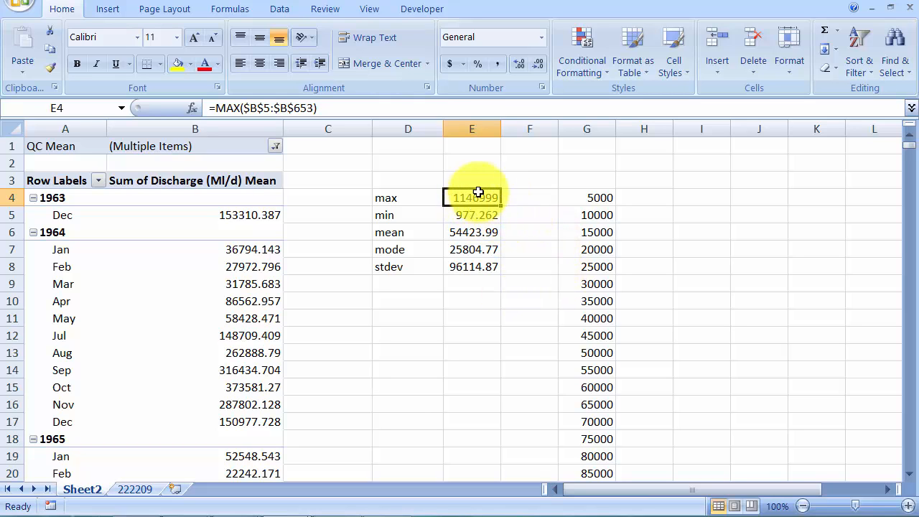
{"action": "left_click", "coordinate": [488, 160]}
{"action": "left_click", "coordinate": [488, 197]}
{"action": "left_click", "coordinate": [621, 201]}
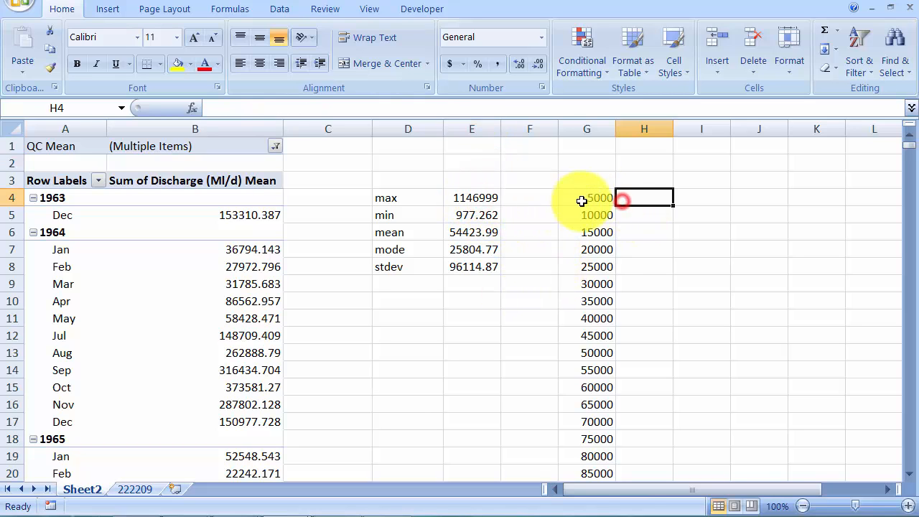
{"action": "left_click_drag", "start_coordinate": [581, 201], "coordinate": [596, 335]}
{"action": "left_click", "coordinate": [632, 209]}
{"action": "left_click", "coordinate": [657, 198]}
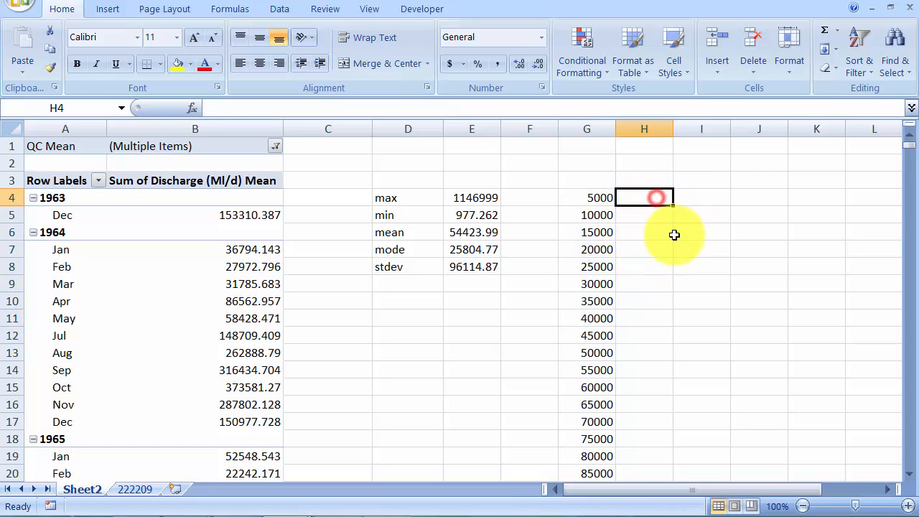
{"action": "left_click", "coordinate": [534, 177]}
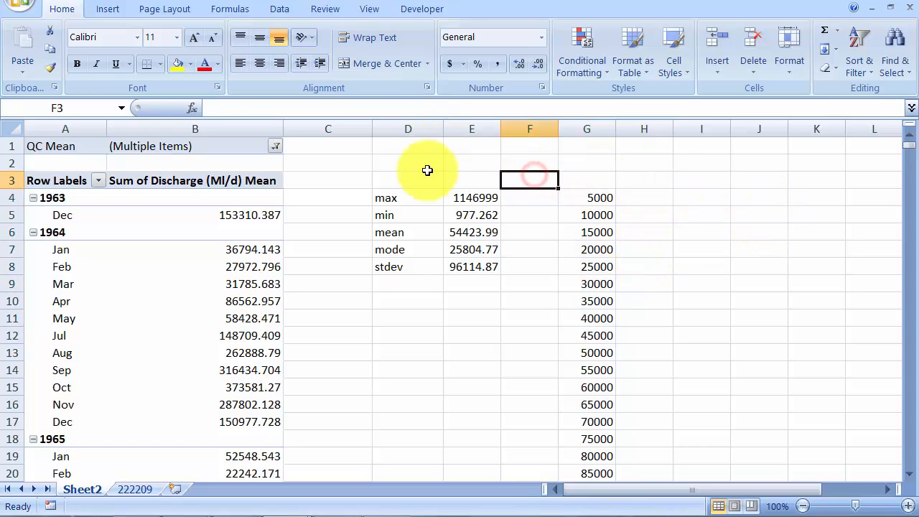
Step: Open the Histogram tool from the Data Analysis tools
{"action": "left_click", "coordinate": [286, 15]}
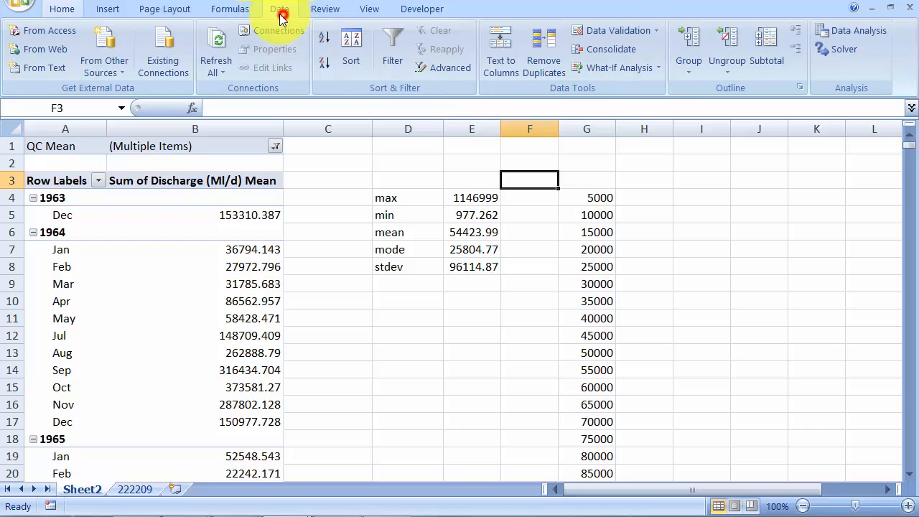
{"action": "left_click", "coordinate": [853, 30]}
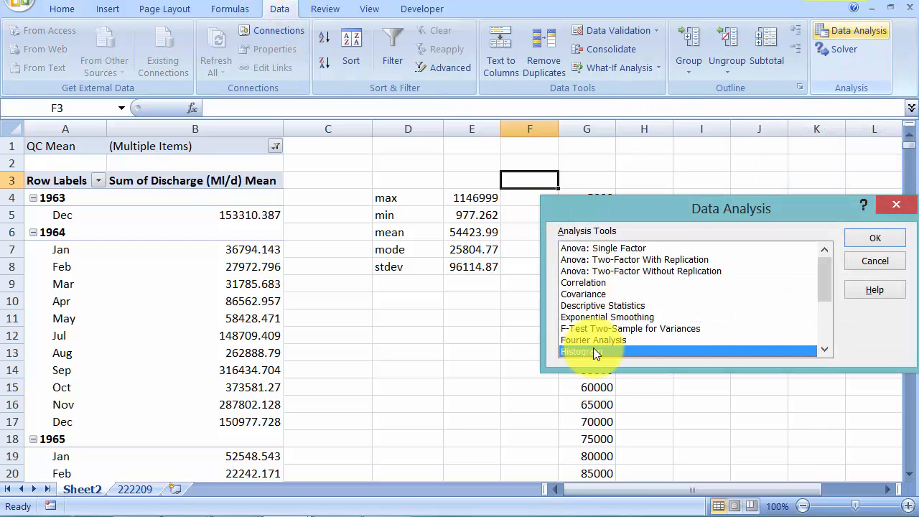
{"action": "left_click", "coordinate": [820, 280]}
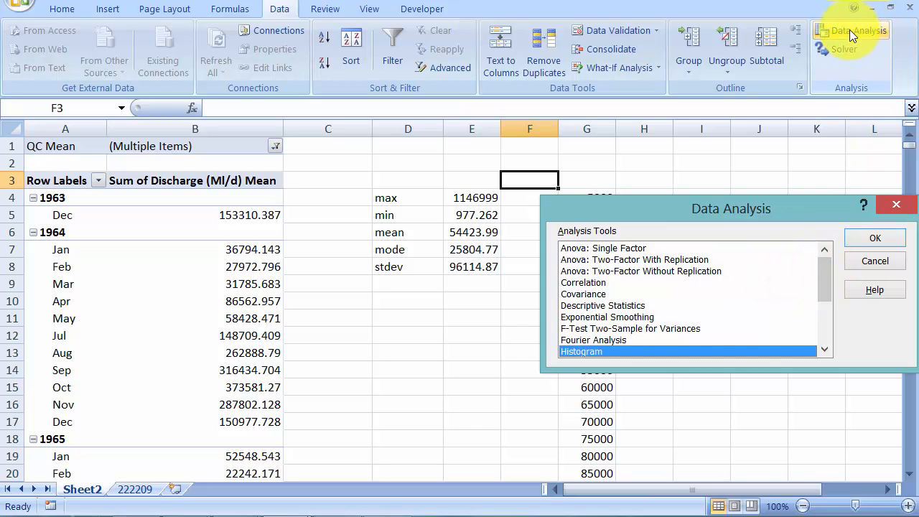
{"action": "mouse_move", "coordinate": [827, 277]}
{"action": "left_mouse_down"}
{"action": "mouse_move", "coordinate": [823, 294]}
{"action": "mouse_move", "coordinate": [817, 286]}
{"action": "left_mouse_up"}
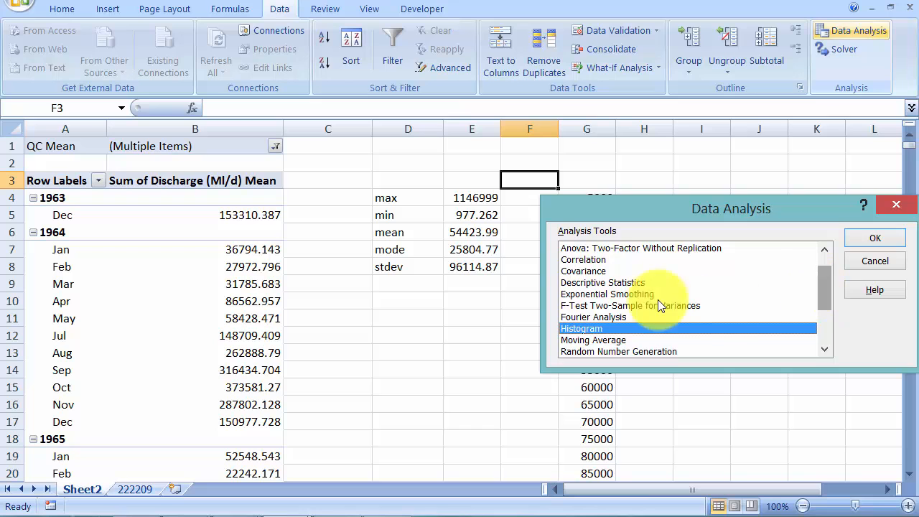
{"action": "left_click", "coordinate": [875, 238]}
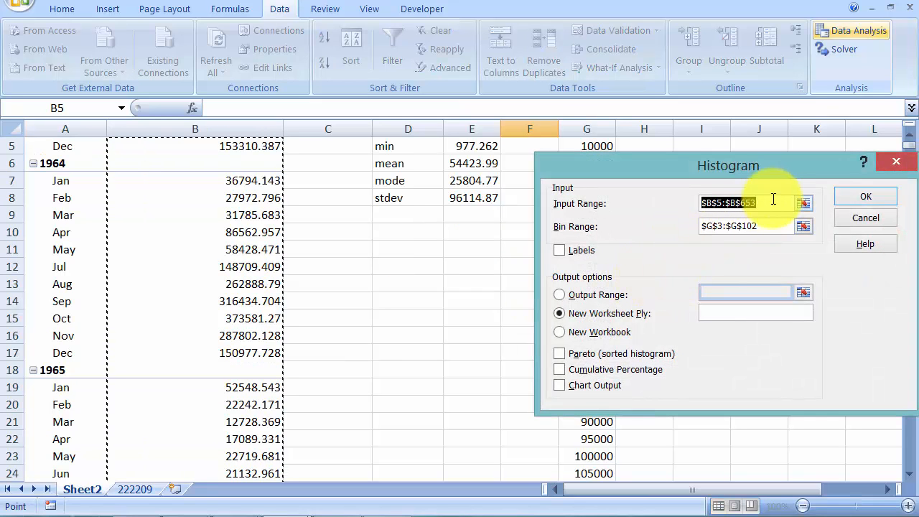
Step: Set the histogram's input range to the monthly discharge values in $B$5:$B$653, leaving out the Grand Total row
{"action": "left_click_drag", "start_coordinate": [769, 201], "coordinate": [668, 200]}
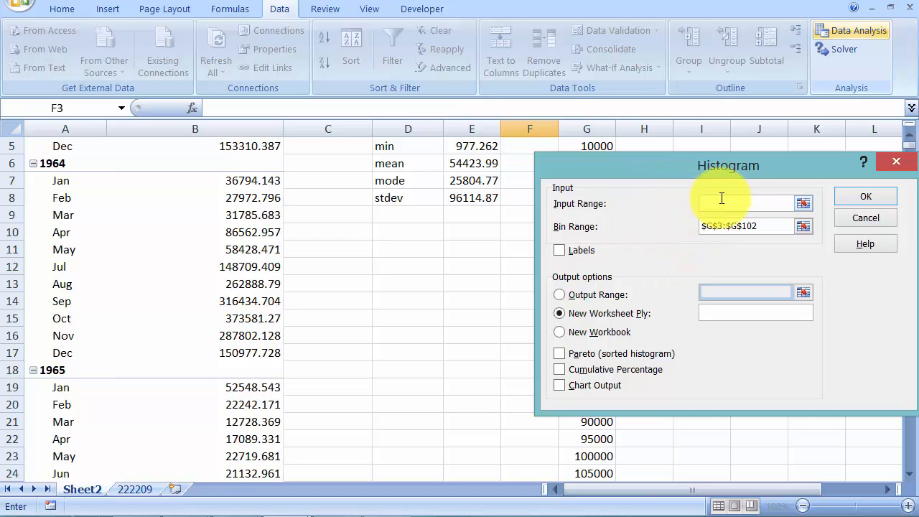
{"action": "scroll", "coordinate": [254, 210], "scroll_direction": "up", "scroll_amount": 2}
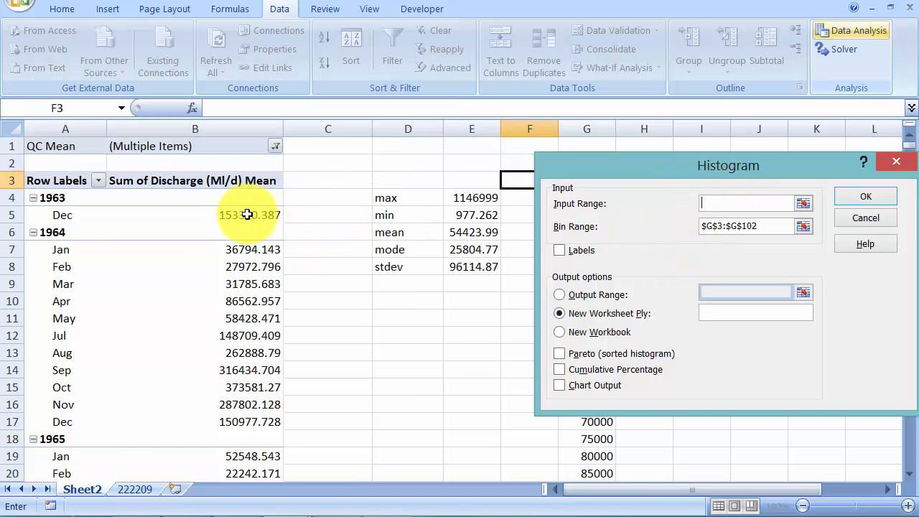
{"action": "left_click", "coordinate": [247, 214]}
{"action": "key", "text": "shift+Down"}
{"action": "key", "text": "shift+Down"}
{"action": "key", "text": "shift+Down"}
{"action": "key", "text": "shift+Down"}
{"action": "key", "text": "shift+Down"}
{"action": "key", "text": "shift+Down"}
{"action": "key", "text": "shift+Down"}
{"action": "key", "text": "shift+Down"}
{"action": "key", "text": "shift+Down"}
{"action": "key", "text": "shift+Down"}
{"action": "key", "text": "shift+Down"}
{"action": "key", "text": "shift+Down"}
{"action": "key", "text": "shift+Down"}
{"action": "key", "text": "shift+Down"}
{"action": "key", "text": "shift+Down"}
{"action": "key", "text": "shift+Down"}
{"action": "key", "text": "shift+Down"}
{"action": "key", "text": "shift+Down"}
{"action": "key", "text": "shift+Down"}
{"action": "key", "text": "shift+Down"}
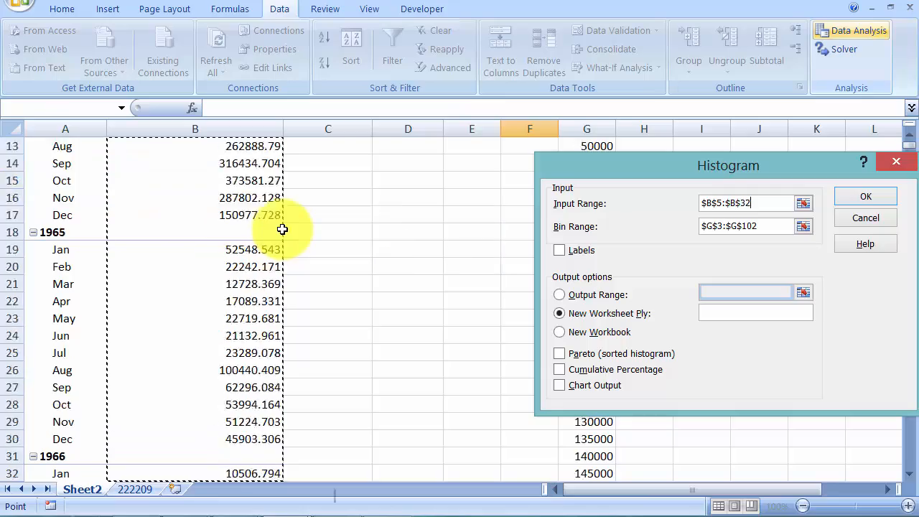
{"action": "key", "text": "shift+Down"}
{"action": "key", "text": "shift+Down"}
{"action": "key", "text": "shift+Down"}
{"action": "key", "text": "shift+Down"}
{"action": "key", "text": "shift+Down"}
{"action": "key", "text": "shift+Down"}
{"action": "key", "text": "shift+Down"}
{"action": "key", "text": "shift+Down"}
{"action": "key", "text": "shift+Down"}
{"action": "key", "text": "shift+Down"}
{"action": "key", "text": "shift+Down"}
{"action": "key", "text": "shift+Down"}
{"action": "key", "text": "shift+Down"}
{"action": "key", "text": "shift+Down"}
{"action": "key", "text": "shift+Down"}
{"action": "key", "text": "shift+Down"}
{"action": "key", "text": "shift+Down"}
{"action": "key", "text": "shift+Down"}
{"action": "key", "text": "shift+Down"}
{"action": "key", "text": "shift+Down"}
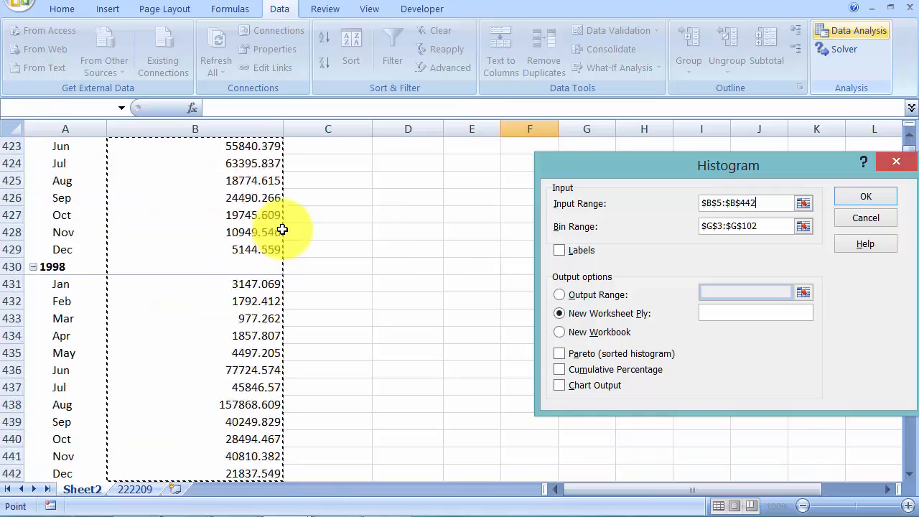
{"action": "key", "text": "ctrl+shift+Down"}
{"action": "key", "text": "ctrl+shift+Up"}
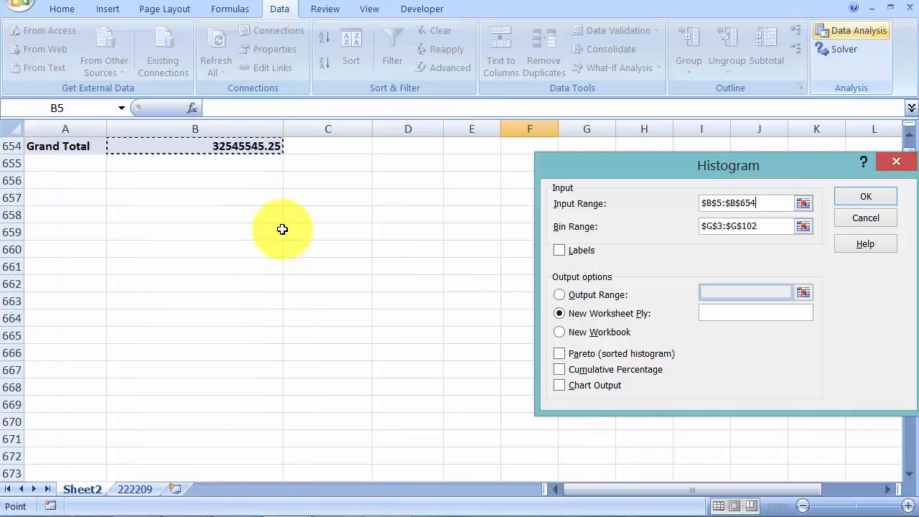
{"action": "key", "text": "shift+Up"}
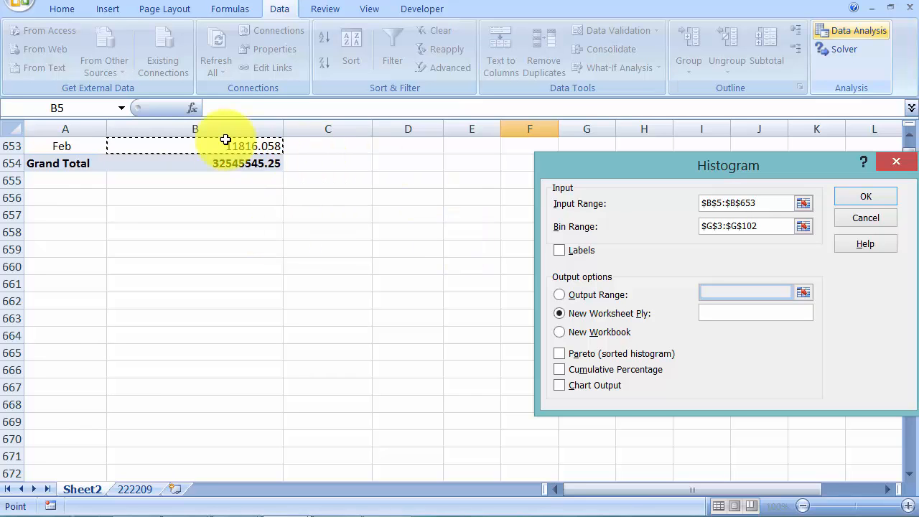
Step: Set the histogram's bin range to $G$4:$G$103 and generate the output on a new worksheet
{"action": "left_click_drag", "start_coordinate": [758, 219], "coordinate": [601, 210]}
{"action": "key", "text": "Delete"}
{"action": "left_click_drag", "start_coordinate": [636, 164], "coordinate": [98, 197]}
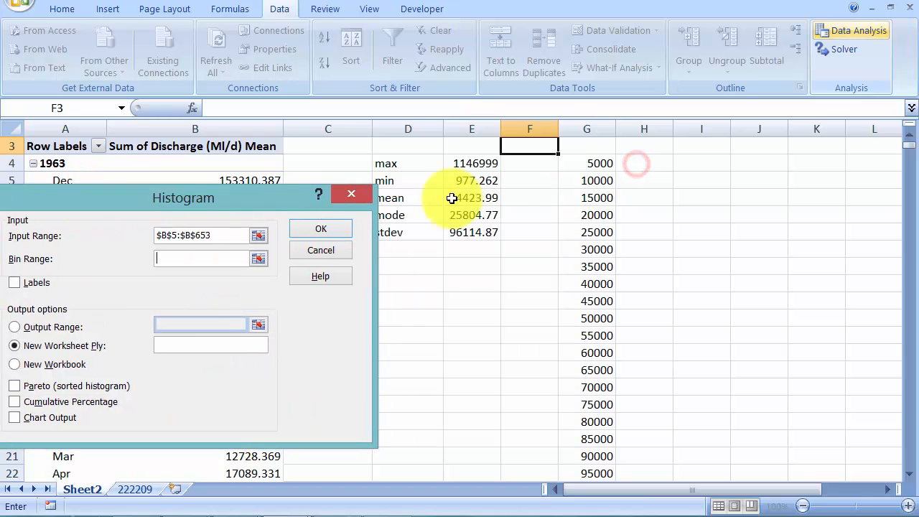
{"action": "left_click", "coordinate": [588, 164]}
{"action": "key", "text": "ctrl+shift+Down"}
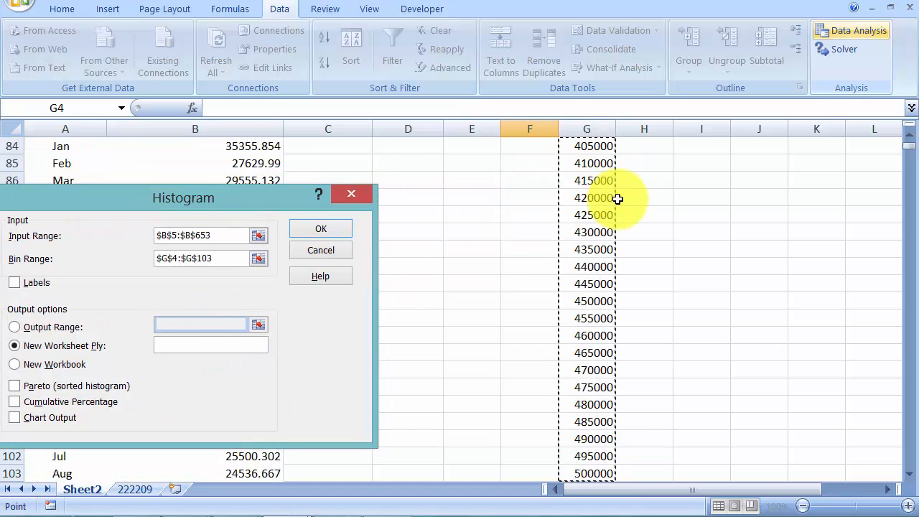
{"action": "left_click_drag", "start_coordinate": [175, 198], "coordinate": [523, 131]}
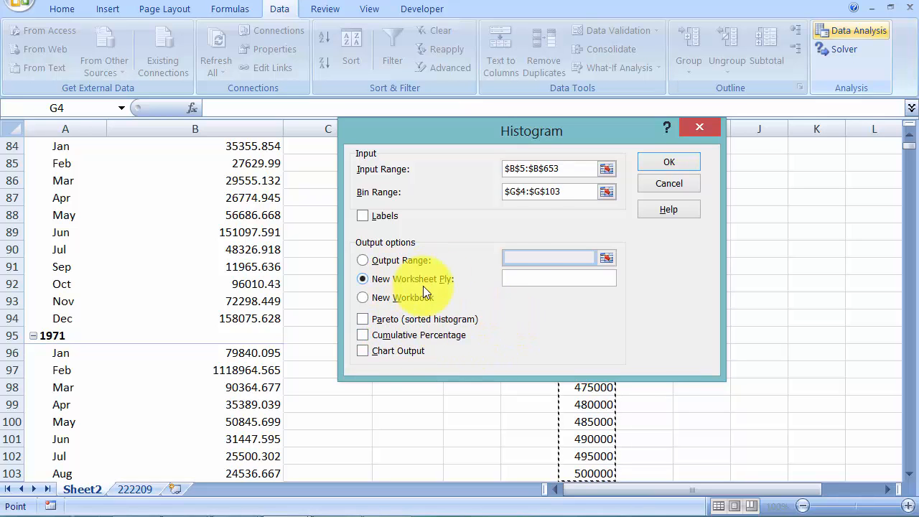
{"action": "left_click", "coordinate": [656, 162]}
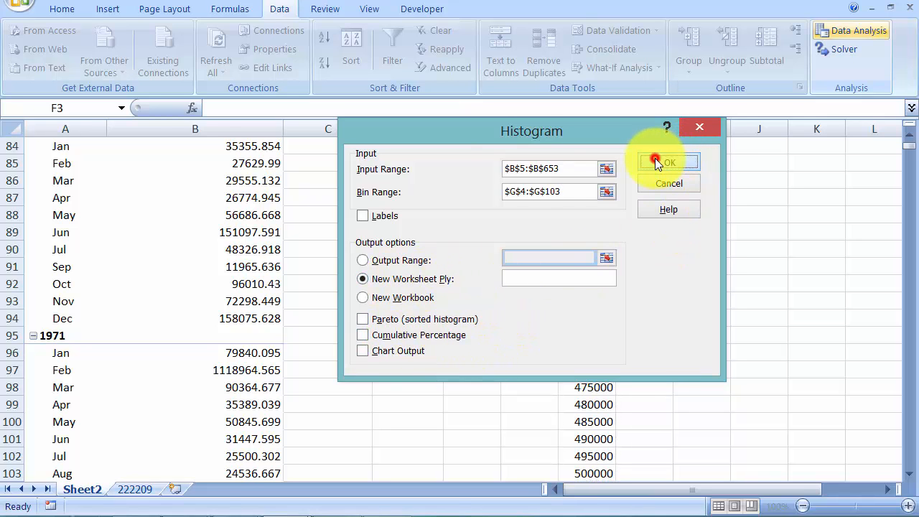
Step: Examine the histogram output's bins in column A against their frequencies in column B
{"action": "left_click", "coordinate": [53, 163]}
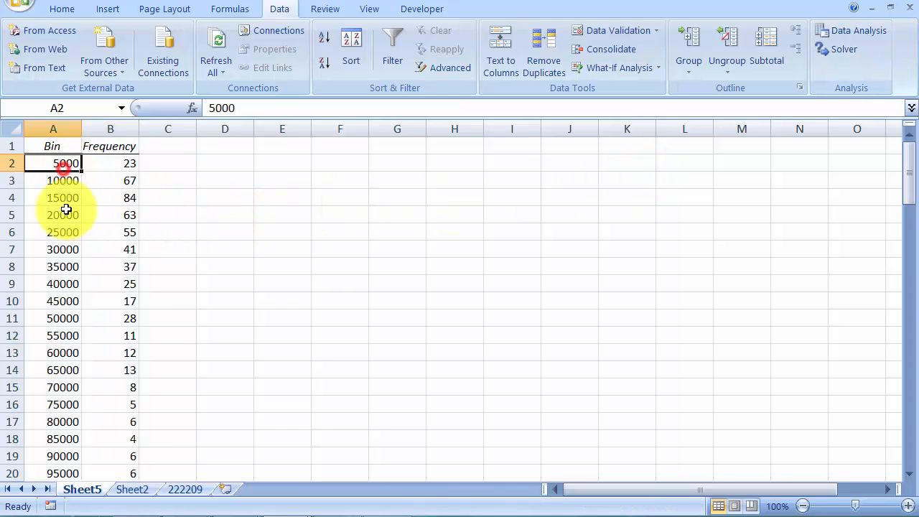
{"action": "left_click_drag", "start_coordinate": [65, 165], "coordinate": [103, 425]}
{"action": "scroll", "coordinate": [68, 385], "scroll_direction": "down", "scroll_amount": 3}
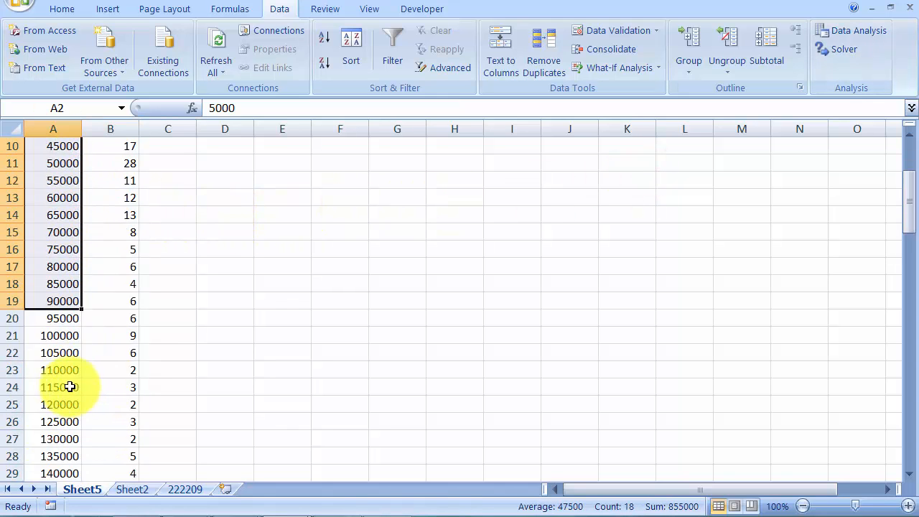
{"action": "scroll", "coordinate": [113, 199], "scroll_direction": "up", "scroll_amount": 3}
{"action": "left_click_drag", "start_coordinate": [111, 165], "coordinate": [45, 316]}
{"action": "left_click", "coordinate": [176, 340]}
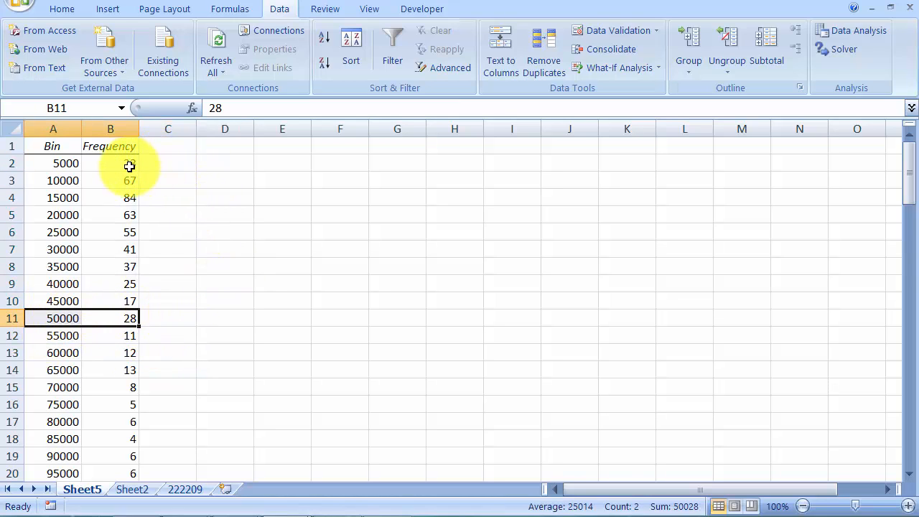
{"action": "left_click", "coordinate": [111, 129]}
{"action": "left_click", "coordinate": [184, 202]}
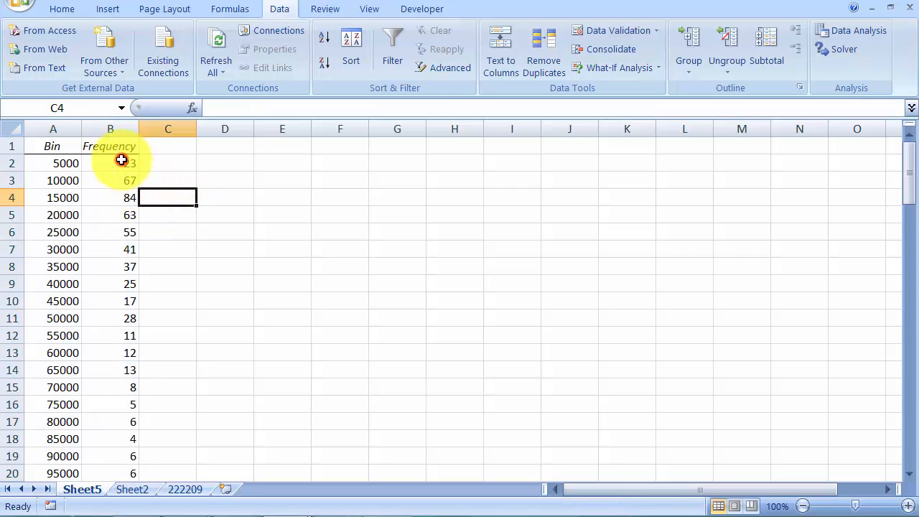
{"action": "left_click_drag", "start_coordinate": [121, 159], "coordinate": [114, 456]}
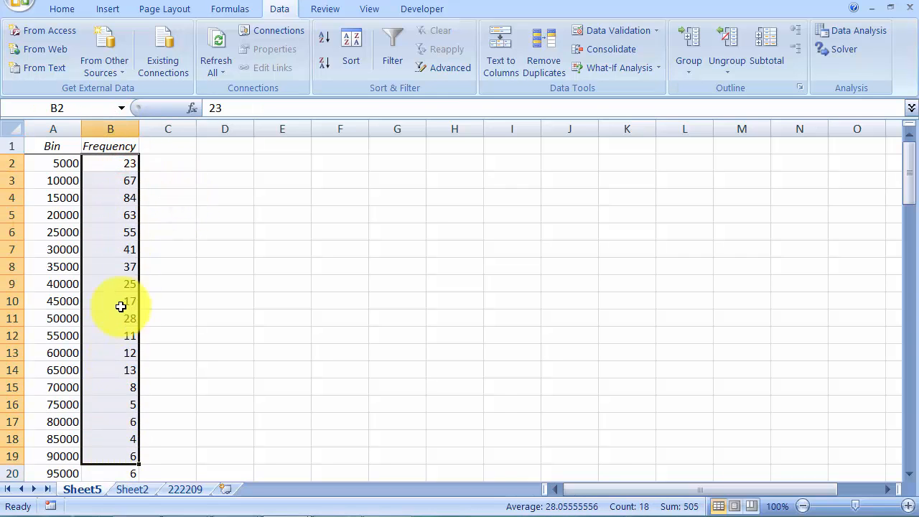
{"action": "left_click", "coordinate": [117, 180]}
{"action": "left_click", "coordinate": [104, 299]}
{"action": "left_click", "coordinate": [104, 230]}
{"action": "left_click", "coordinate": [112, 161]}
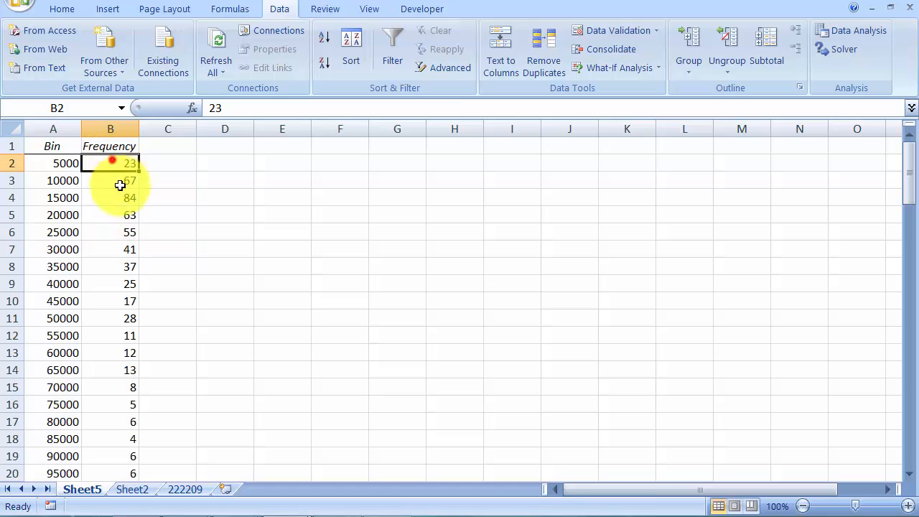
Step: Add the column heading "% Freq" in C1, beside the Frequency heading
{"action": "left_click", "coordinate": [159, 144]}
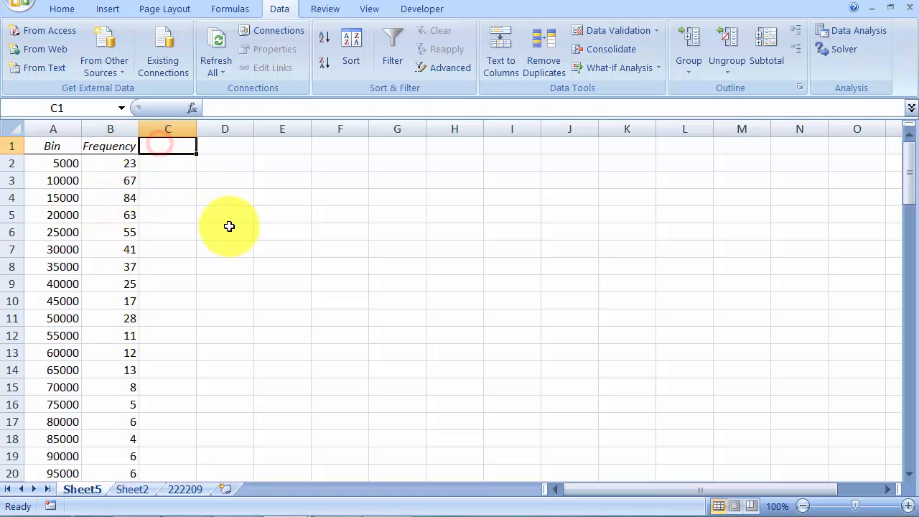
{"action": "type", "text": "% Fr"}
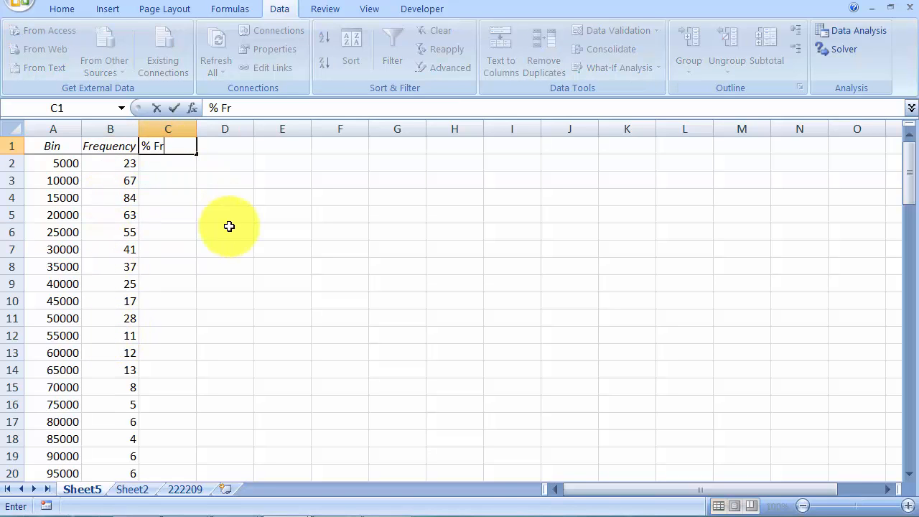
{"action": "type", "text": "eq"}
{"action": "key", "text": "Return"}
Step: Enter the formula =B2/(SUM(B2:B102)) in C2 to divide the first bin's frequency by the total
{"action": "type", "text": "="}
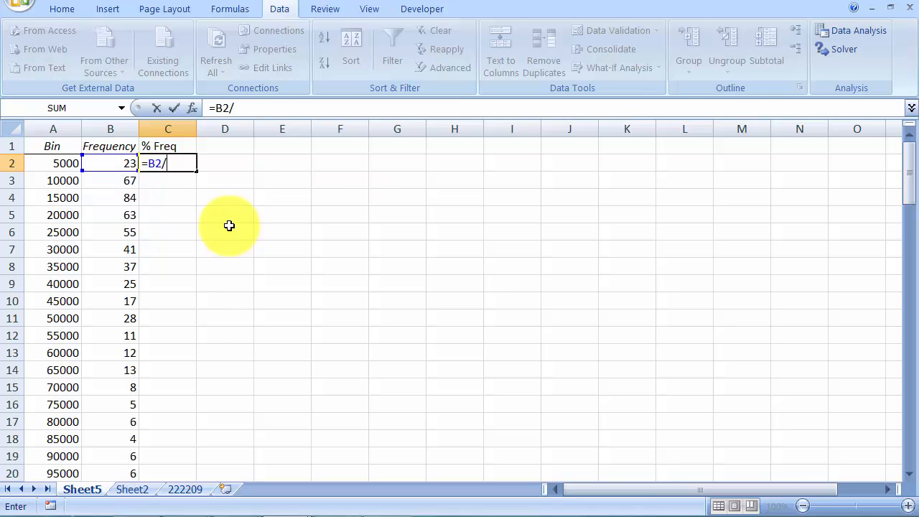
{"action": "type", "text": "B2/(sum("}
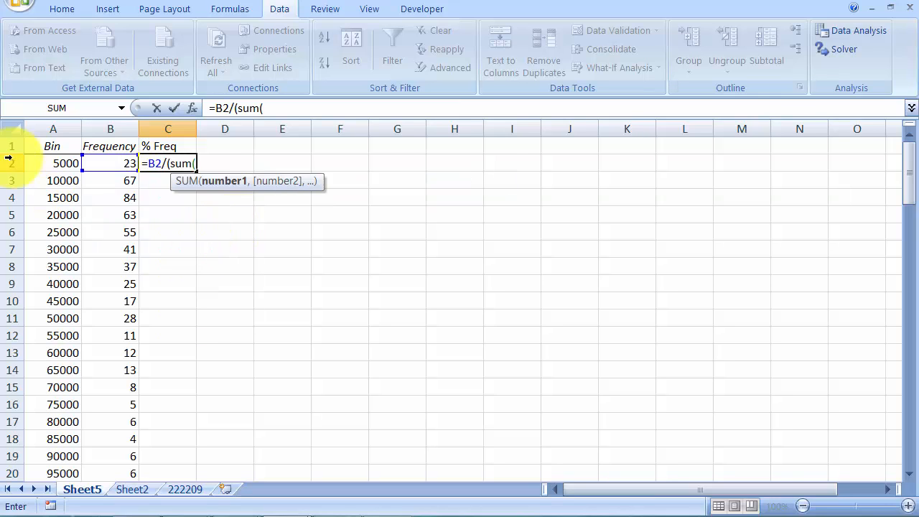
{"action": "left_click", "coordinate": [120, 163]}
{"action": "key", "text": "ctrl+shift+Down"}
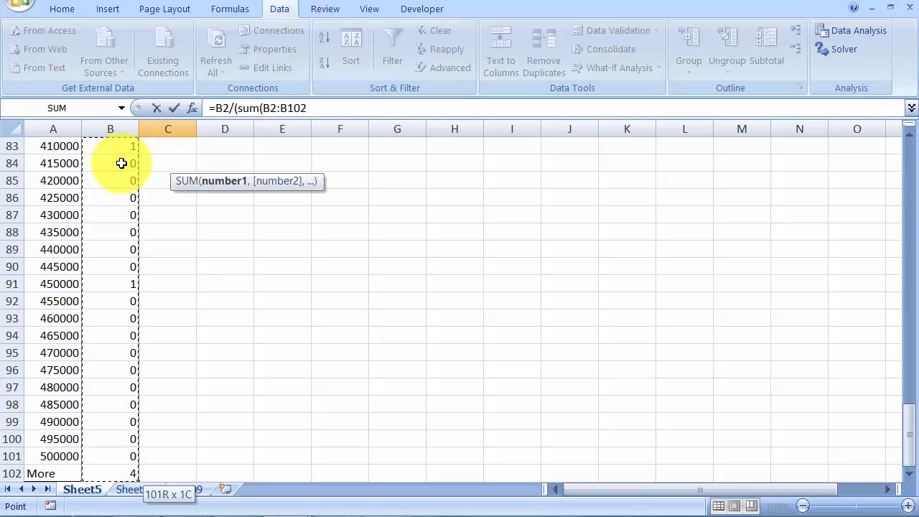
{"action": "type", "text": ")"}
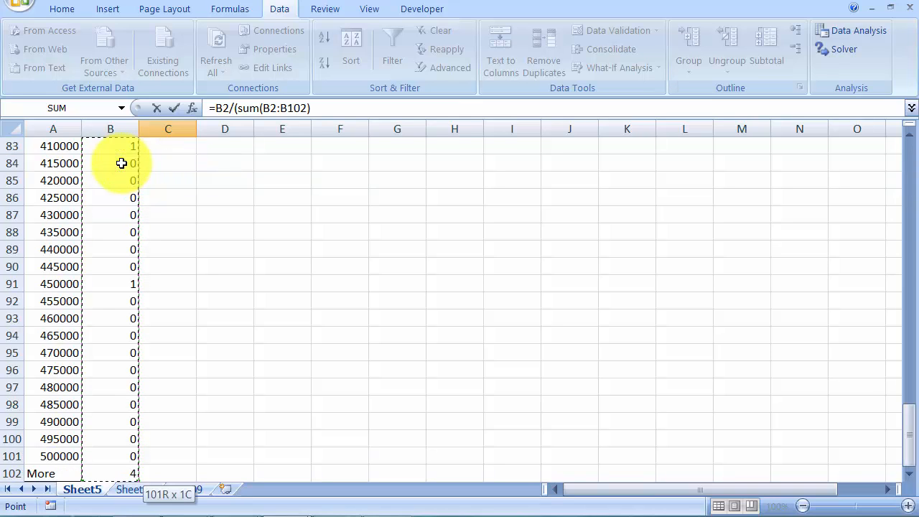
{"action": "type", "text": ")"}
{"action": "key", "text": "Return"}
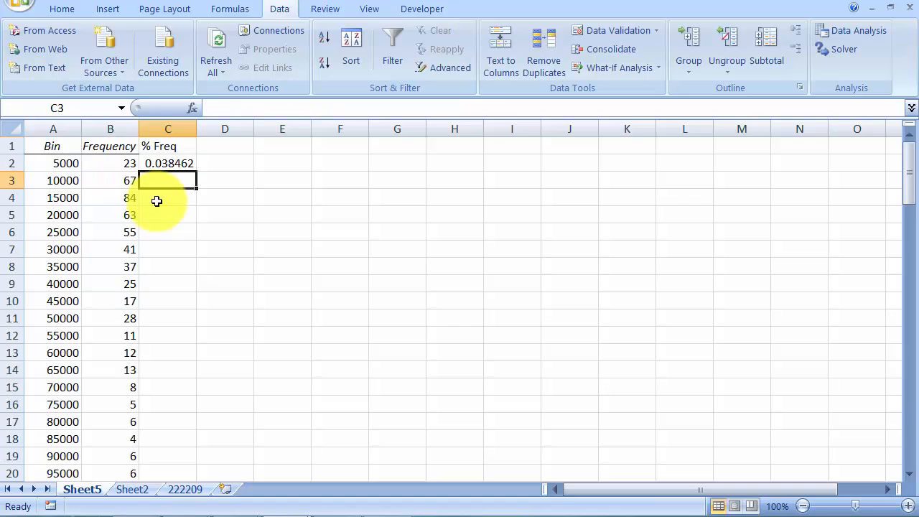
Step: Make the SUM range in the C2 formula absolute as $B$2:$B$102
{"action": "left_click", "coordinate": [152, 160]}
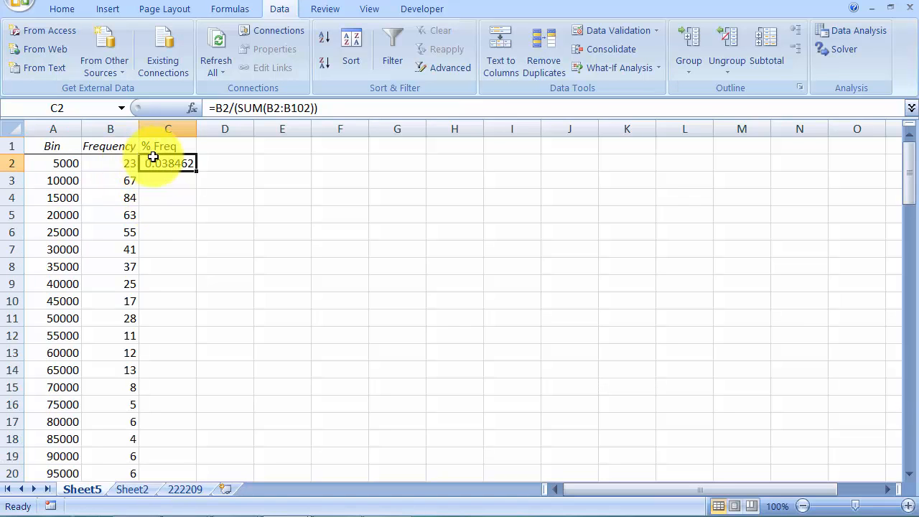
{"action": "left_click", "coordinate": [272, 109]}
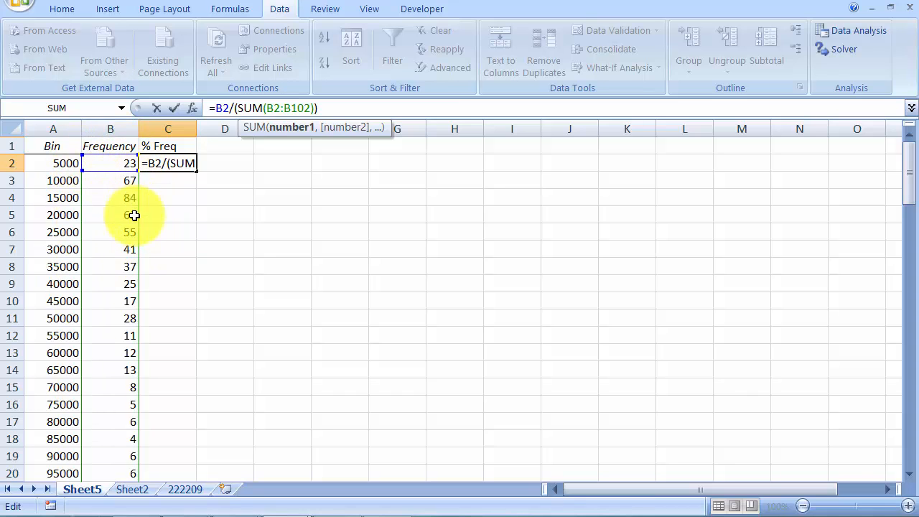
{"action": "key", "text": "F4"}
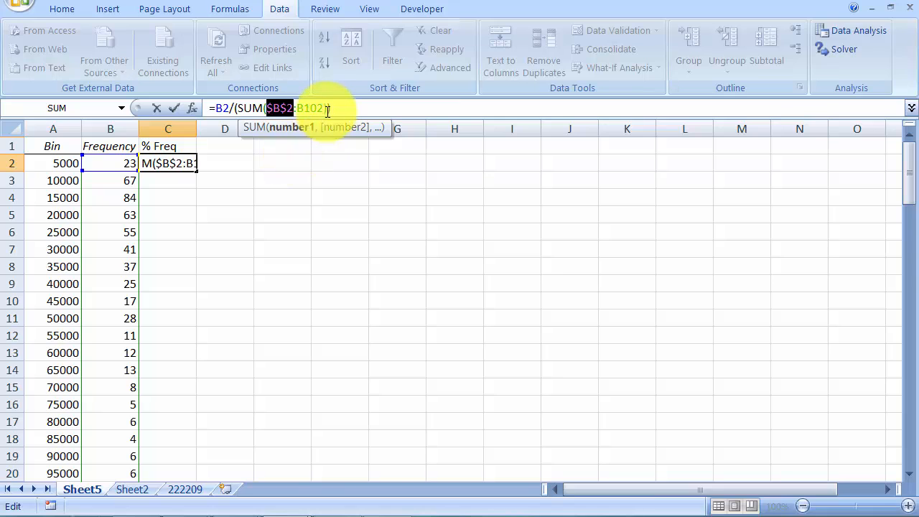
{"action": "key", "text": "F4"}
{"action": "type", "text": ")"}
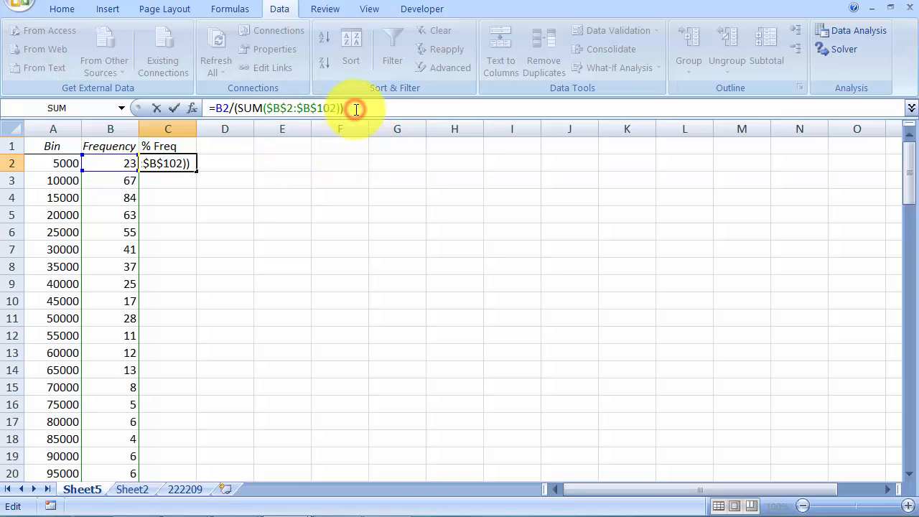
{"action": "key", "text": "Return"}
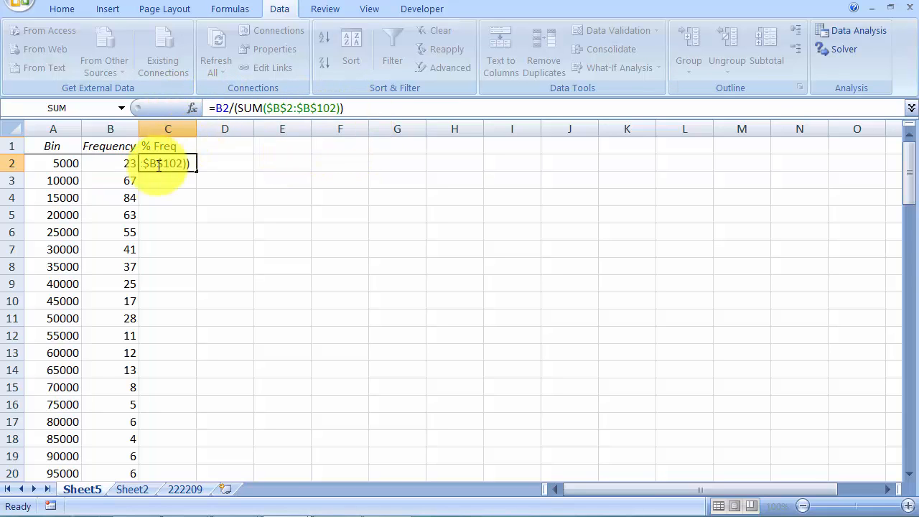
Step: Fill the C2 formula down the % Freq column to the More row, C102
{"action": "left_click", "coordinate": [172, 164]}
{"action": "left_click_drag", "start_coordinate": [195, 171], "coordinate": [188, 457]}
{"action": "scroll", "coordinate": [234, 310], "scroll_direction": "up", "scroll_amount": 20}
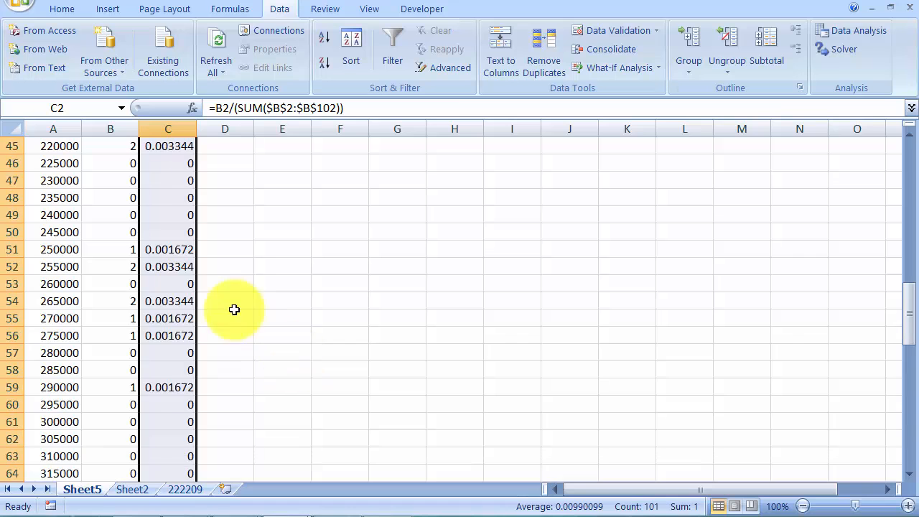
{"action": "scroll", "coordinate": [214, 292], "scroll_direction": "up", "scroll_amount": 5}
{"action": "left_click", "coordinate": [207, 213]}
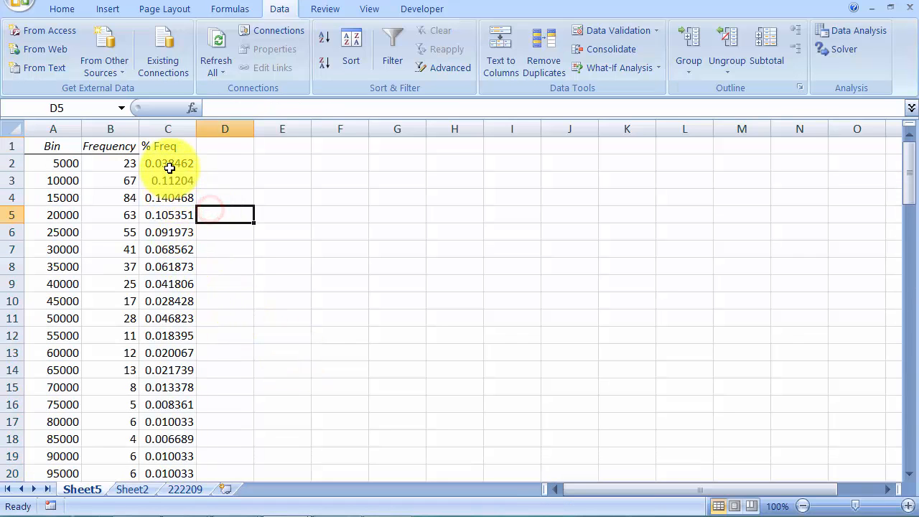
Step: Format the % Freq values in C2:C102 as percentages
{"action": "left_click_drag", "start_coordinate": [168, 164], "coordinate": [177, 450]}
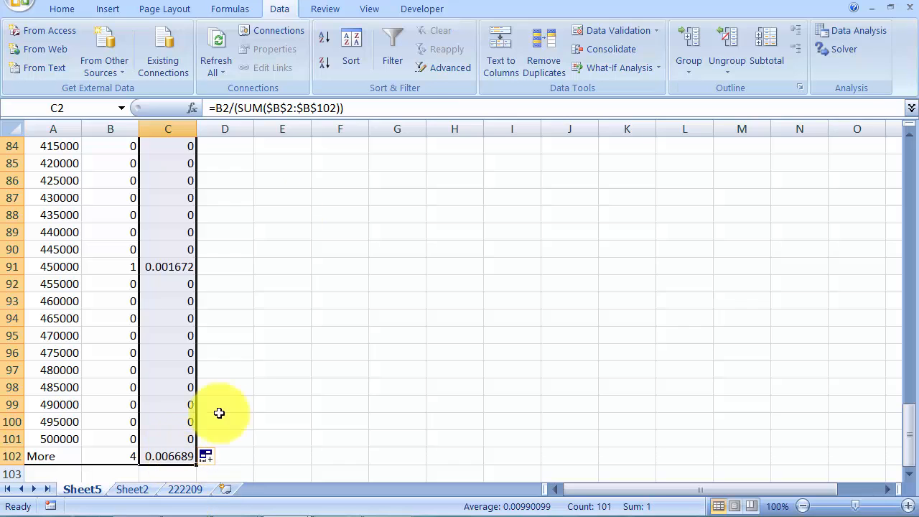
{"action": "left_click", "coordinate": [61, 9]}
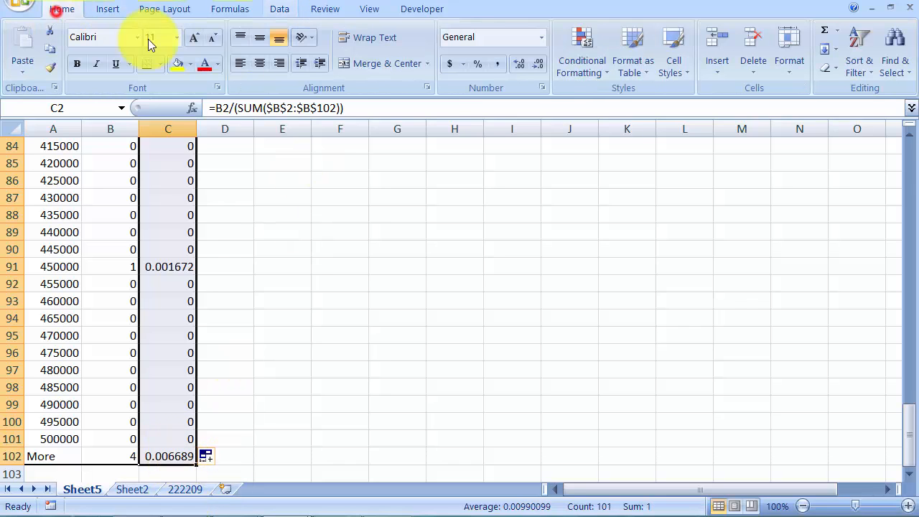
{"action": "left_click", "coordinate": [478, 63]}
{"action": "left_click", "coordinate": [247, 236]}
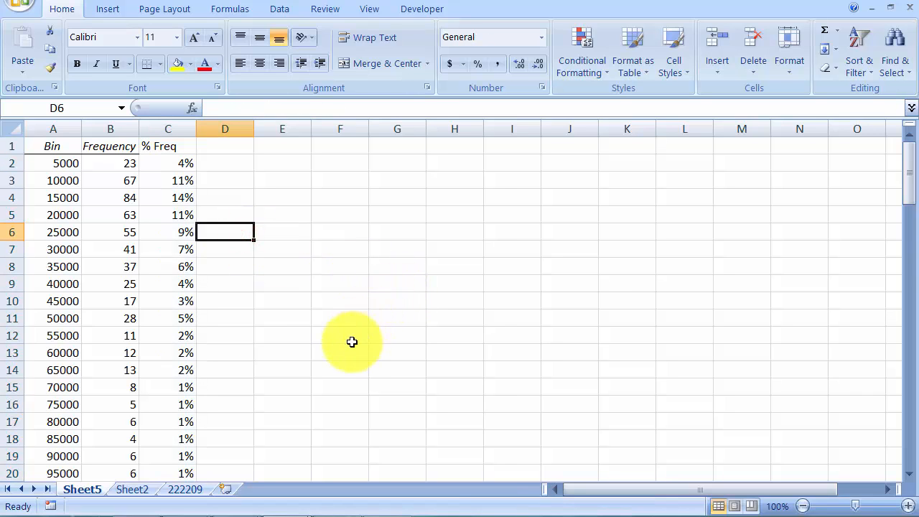
Step: Review the % Freq percentages against the bins in column A
{"action": "left_click", "coordinate": [173, 162]}
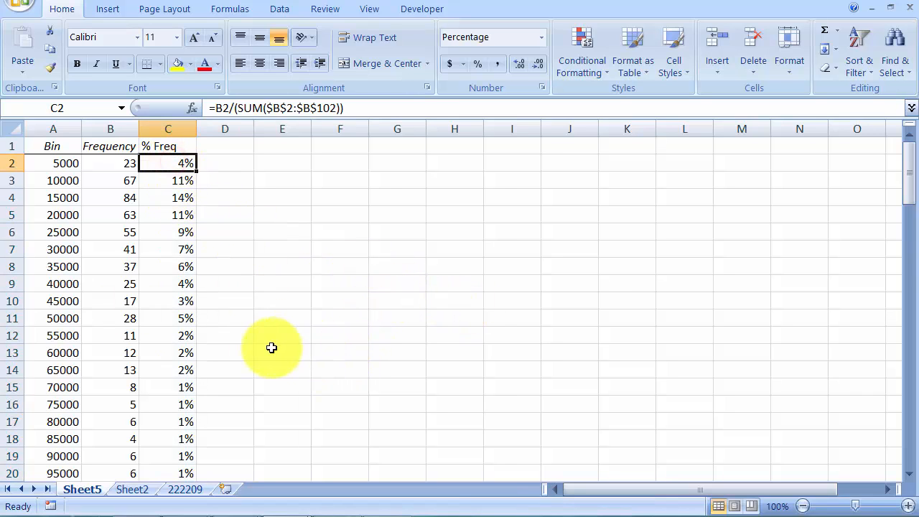
{"action": "left_click", "coordinate": [56, 181]}
{"action": "left_click", "coordinate": [181, 168]}
{"action": "left_click", "coordinate": [330, 273]}
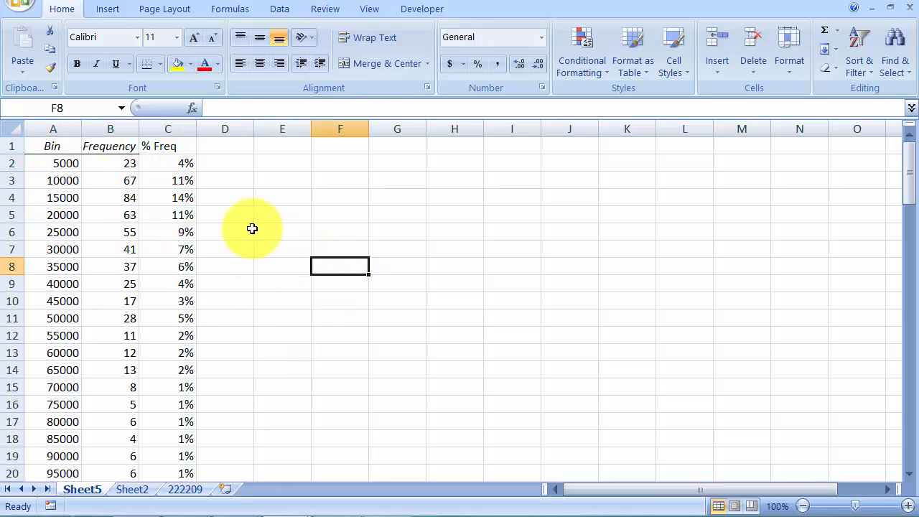
{"action": "scroll", "coordinate": [277, 267], "scroll_direction": "down", "scroll_amount": 2}
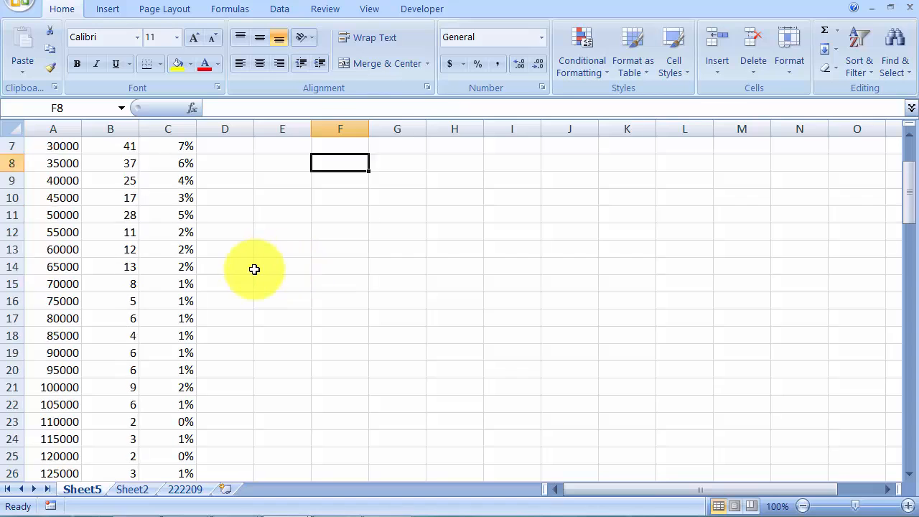
{"action": "scroll", "coordinate": [263, 275], "scroll_direction": "up", "scroll_amount": 2}
{"action": "scroll", "coordinate": [268, 323], "scroll_direction": "down", "scroll_amount": 1}
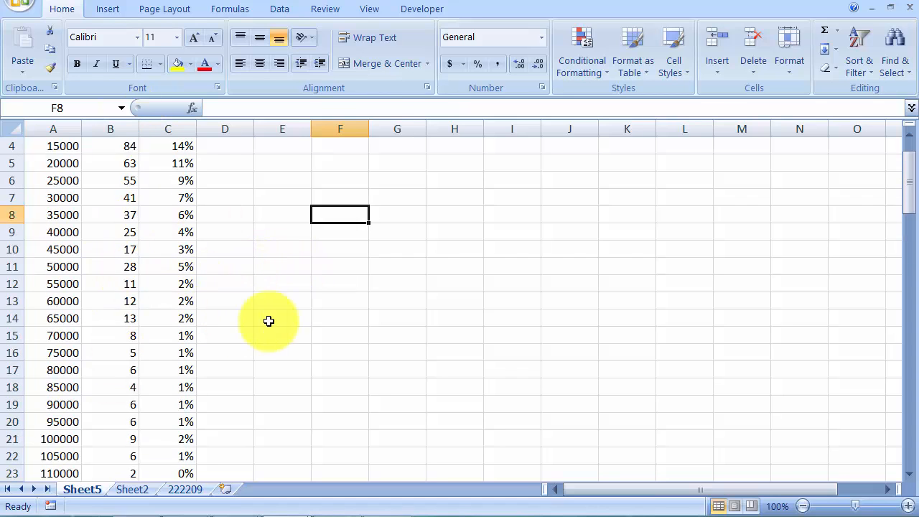
{"action": "scroll", "coordinate": [257, 306], "scroll_direction": "up", "scroll_amount": 1}
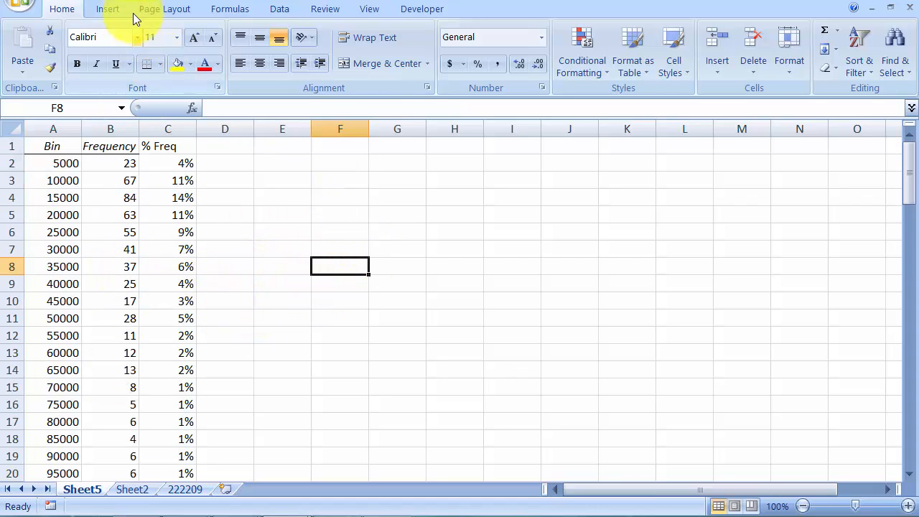
Step: Insert an empty 2-D clustered column chart and place it beside the frequency table
{"action": "left_click", "coordinate": [109, 9]}
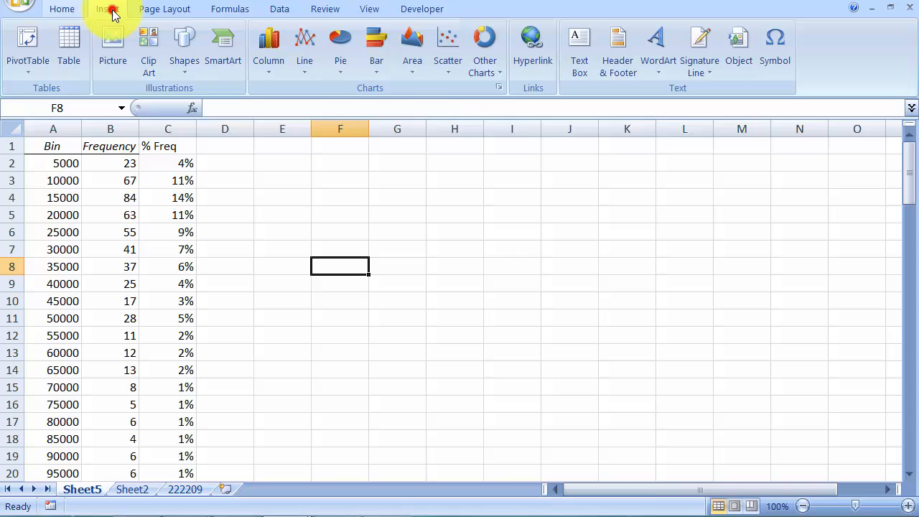
{"action": "left_click", "coordinate": [443, 51]}
{"action": "left_click", "coordinate": [443, 50]}
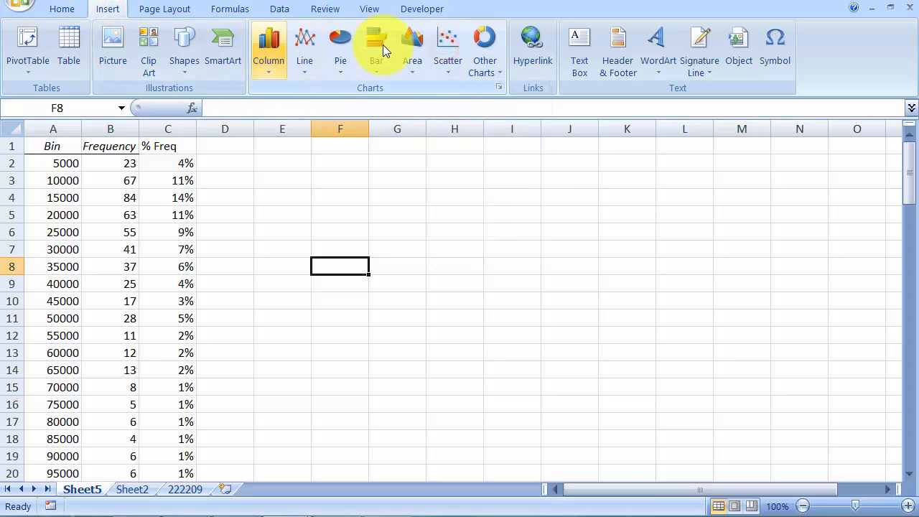
{"action": "left_click", "coordinate": [268, 56]}
{"action": "left_click", "coordinate": [273, 127]}
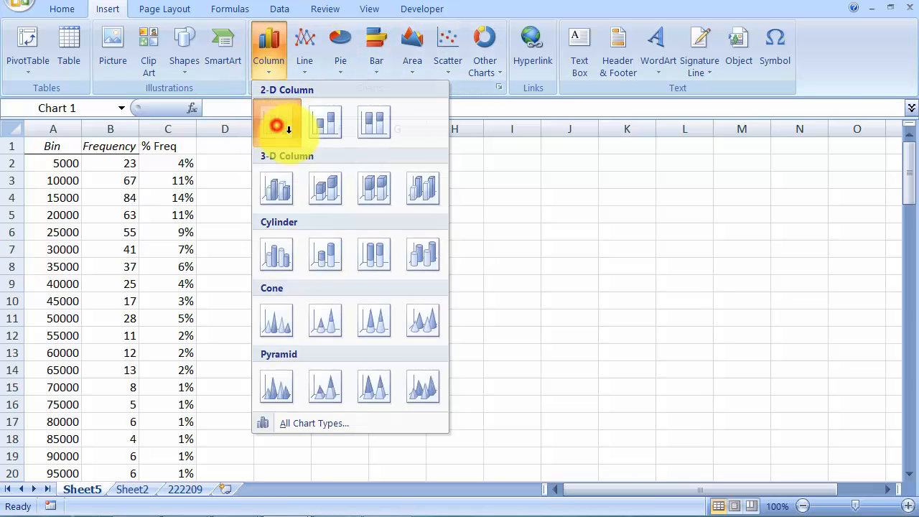
{"action": "left_click_drag", "start_coordinate": [468, 246], "coordinate": [488, 221]}
Step: Add a data series to the empty chart using the % Freq values in C2:C102
{"action": "left_click", "coordinate": [173, 51]}
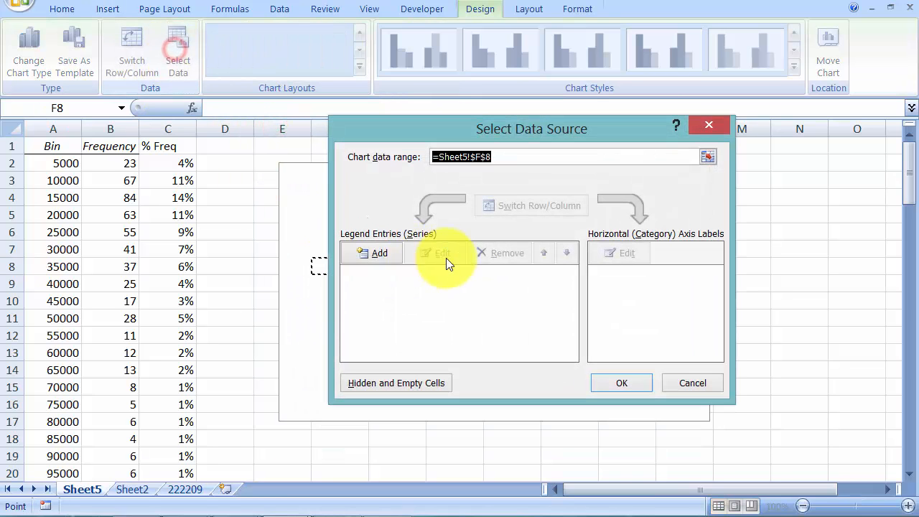
{"action": "left_click", "coordinate": [356, 256]}
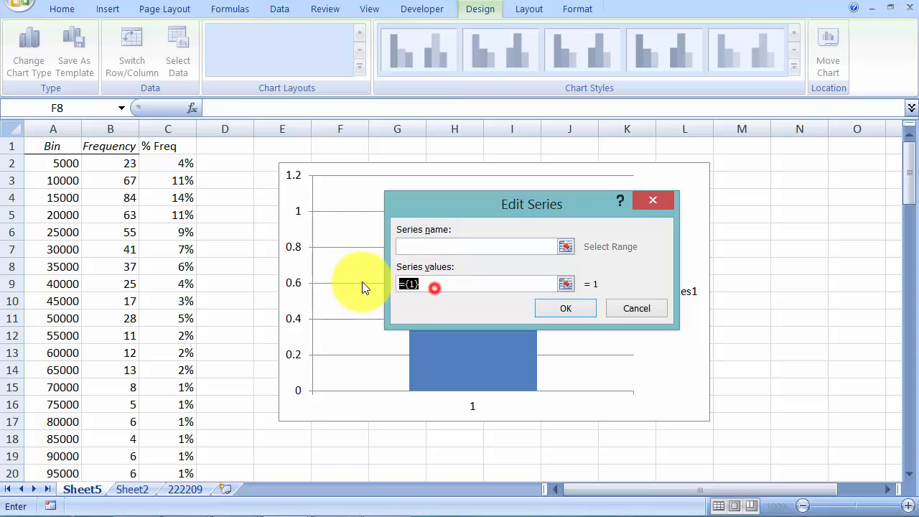
{"action": "key", "text": "BackSpace"}
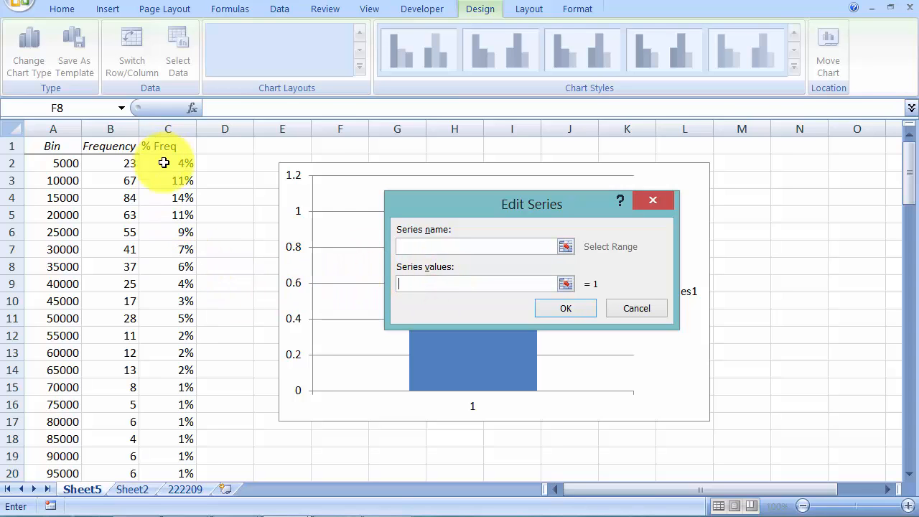
{"action": "left_click_drag", "start_coordinate": [176, 167], "coordinate": [180, 180]}
{"action": "key", "text": "ctrl+shift+Down"}
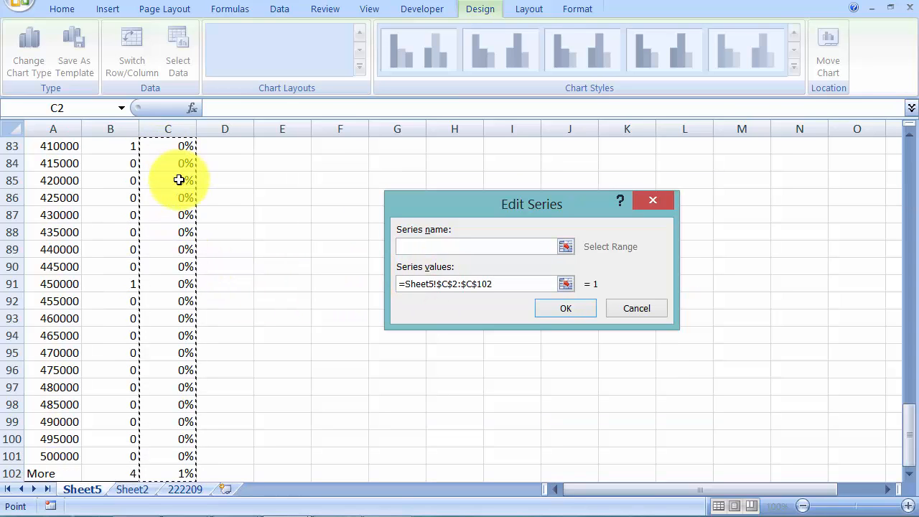
{"action": "left_click", "coordinate": [567, 310]}
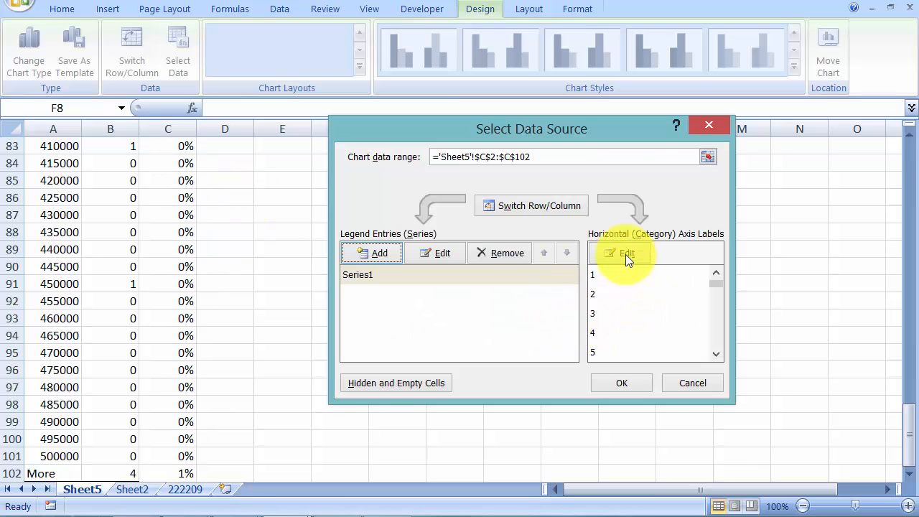
Step: Set the chart's horizontal axis labels to the bins in A2:A102 and apply the data source
{"action": "left_click", "coordinate": [618, 253]}
{"action": "scroll", "coordinate": [117, 273], "scroll_direction": "up", "scroll_amount": 9}
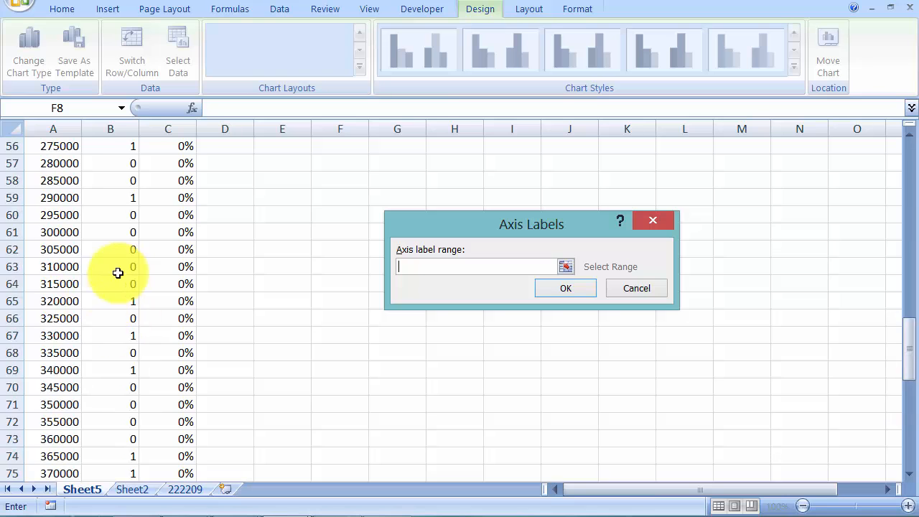
{"action": "scroll", "coordinate": [118, 273], "scroll_direction": "up", "scroll_amount": 18}
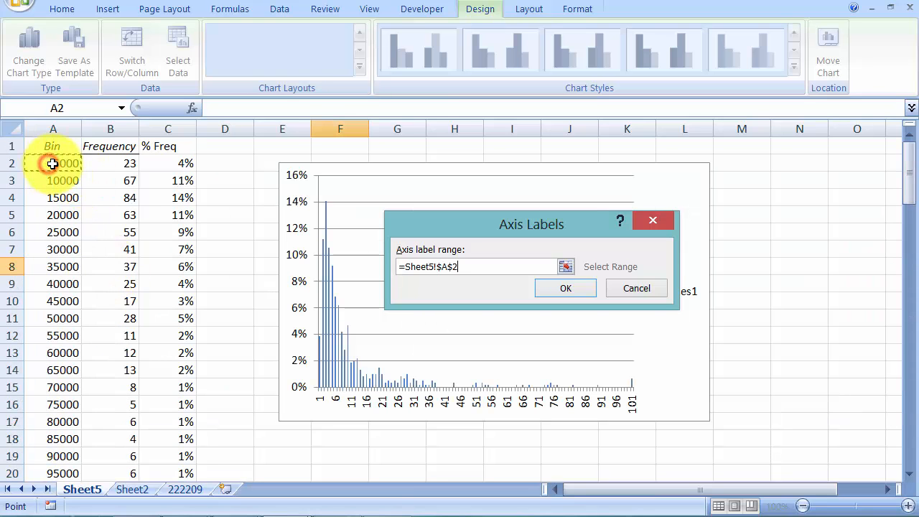
{"action": "key", "text": "ctrl+shift+Down"}
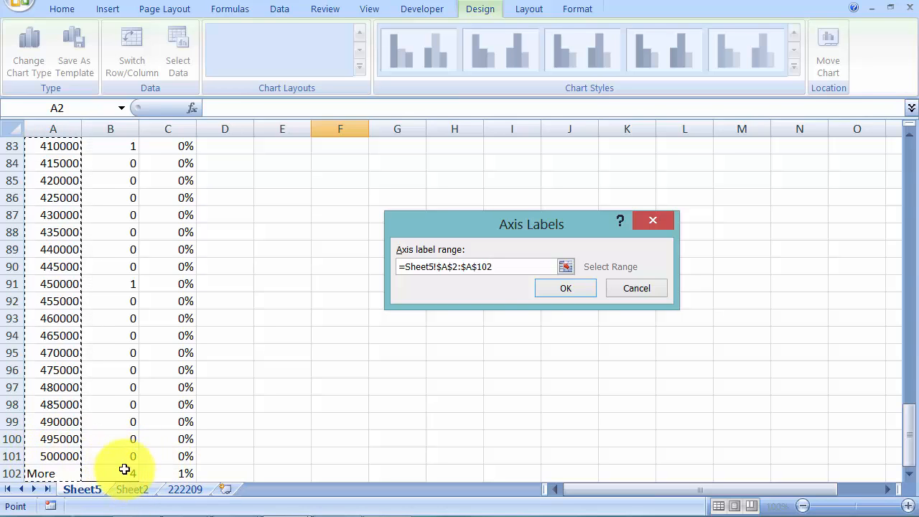
{"action": "left_click", "coordinate": [543, 293]}
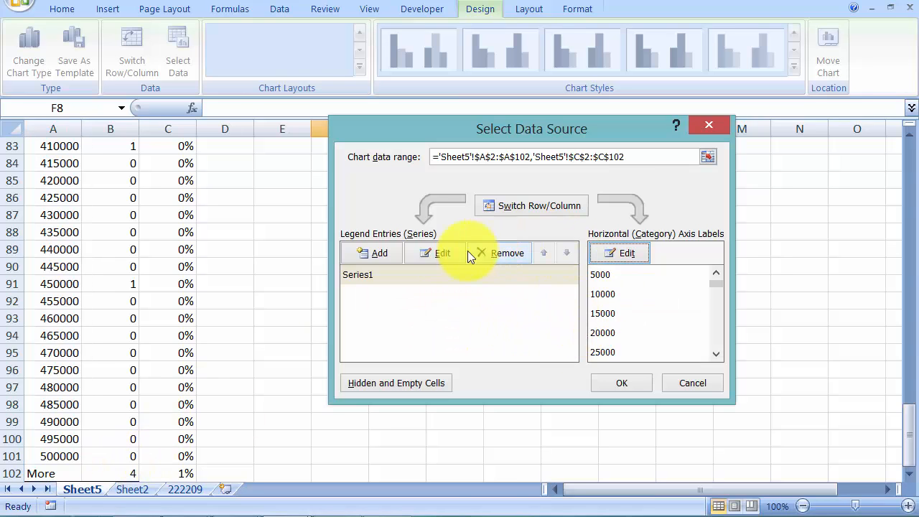
{"action": "left_click", "coordinate": [615, 384]}
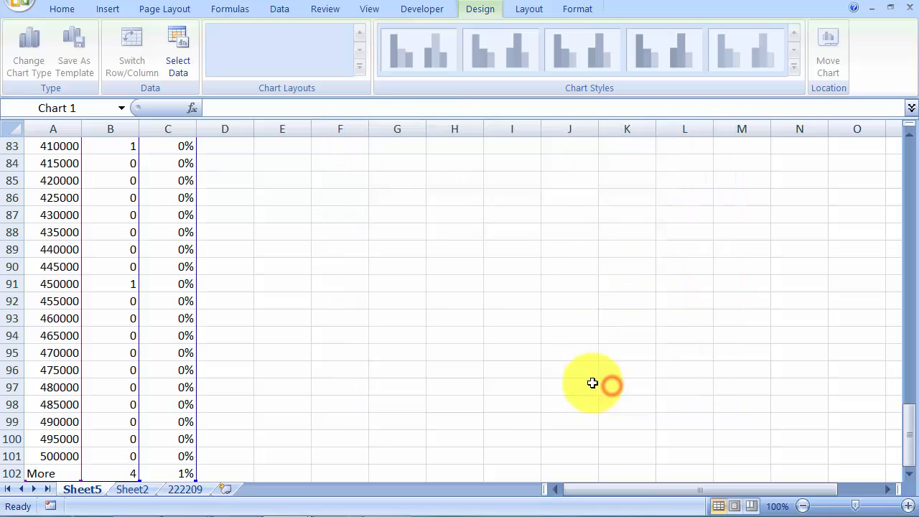
Step: Move the chart closer to the frequency table and widen it to about column M
{"action": "scroll", "coordinate": [521, 338], "scroll_direction": "up", "scroll_amount": 20}
{"action": "scroll", "coordinate": [501, 331], "scroll_direction": "up", "scroll_amount": 2}
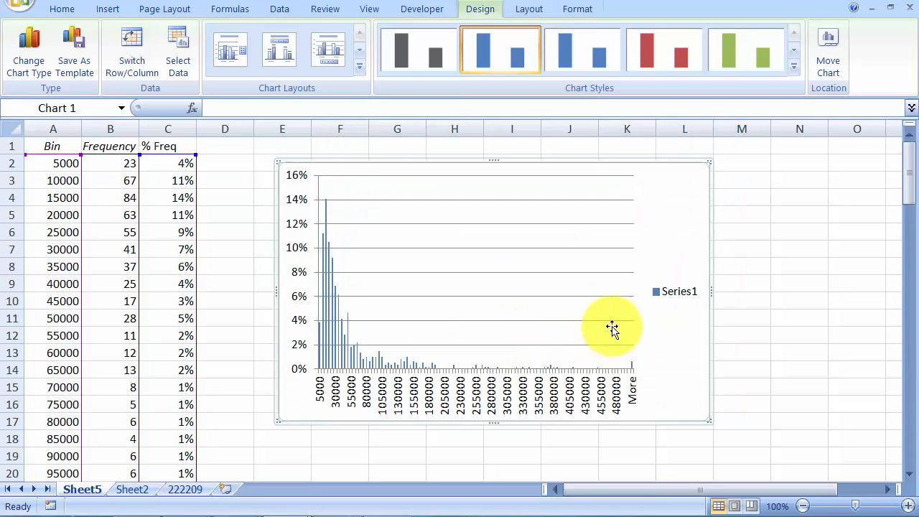
{"action": "left_click_drag", "start_coordinate": [693, 222], "coordinate": [674, 208]}
{"action": "left_click_drag", "start_coordinate": [690, 279], "coordinate": [788, 277]}
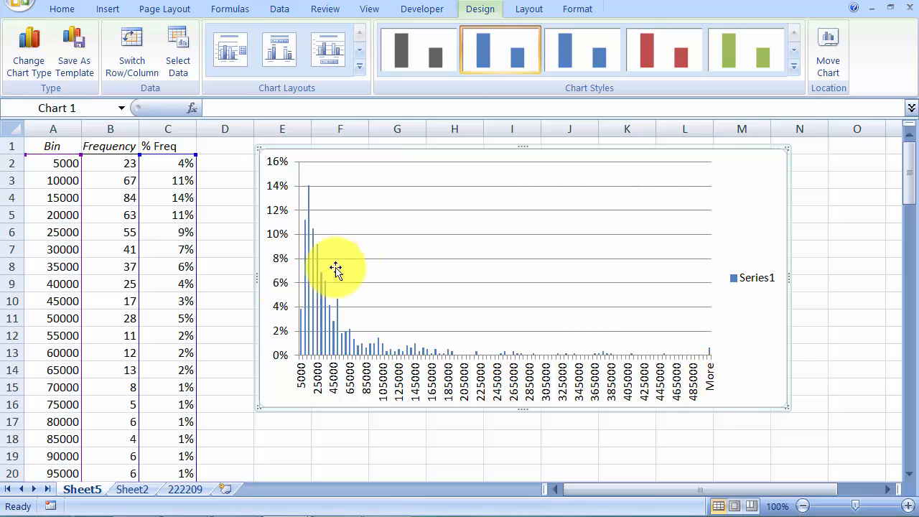
{"action": "left_click", "coordinate": [770, 386]}
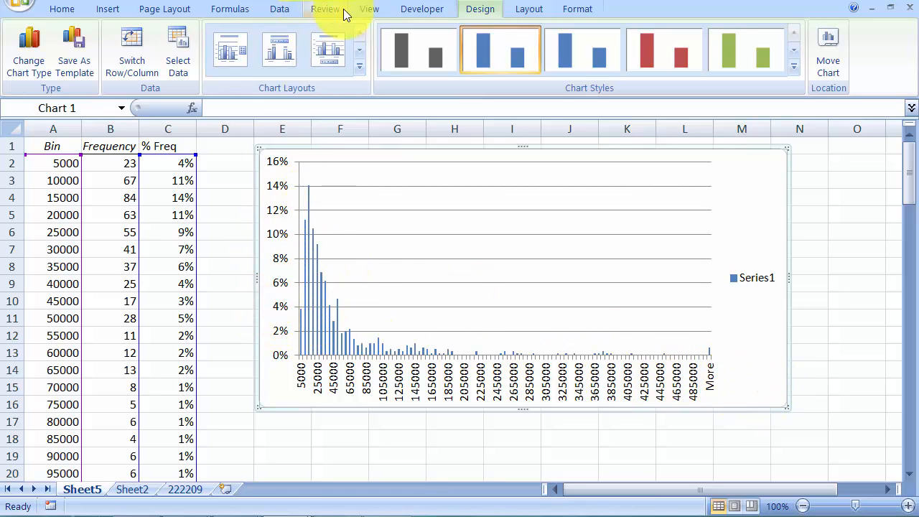
Step: Delete the Series1 legend from the chart
{"action": "left_click", "coordinate": [528, 9]}
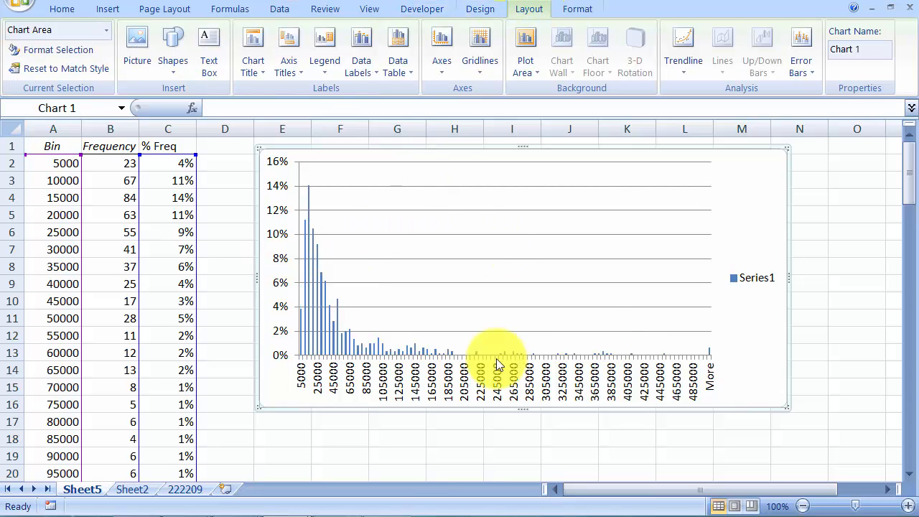
{"action": "left_click", "coordinate": [724, 280]}
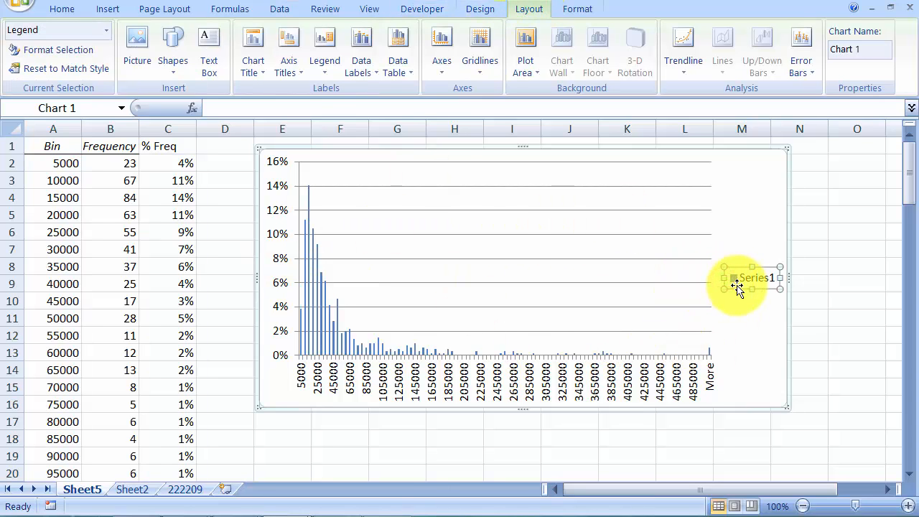
{"action": "left_click", "coordinate": [738, 325]}
{"action": "left_click", "coordinate": [740, 286]}
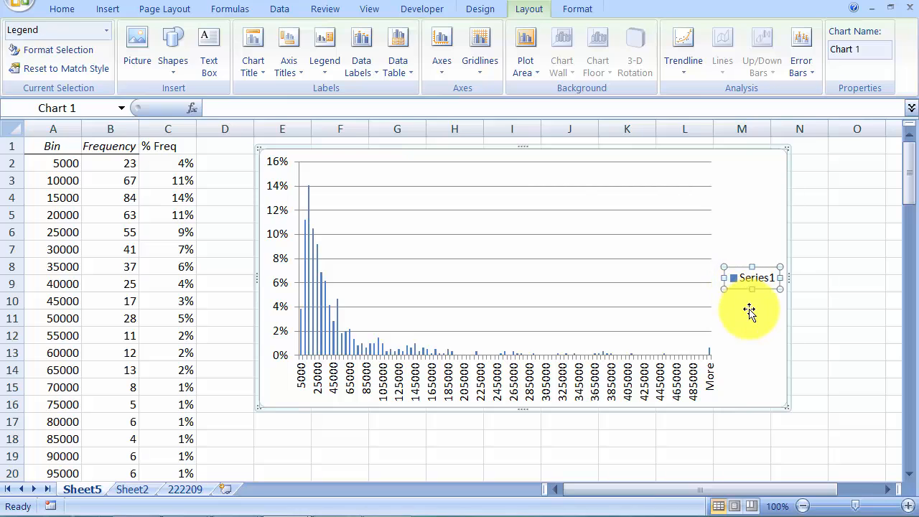
{"action": "left_click", "coordinate": [754, 372]}
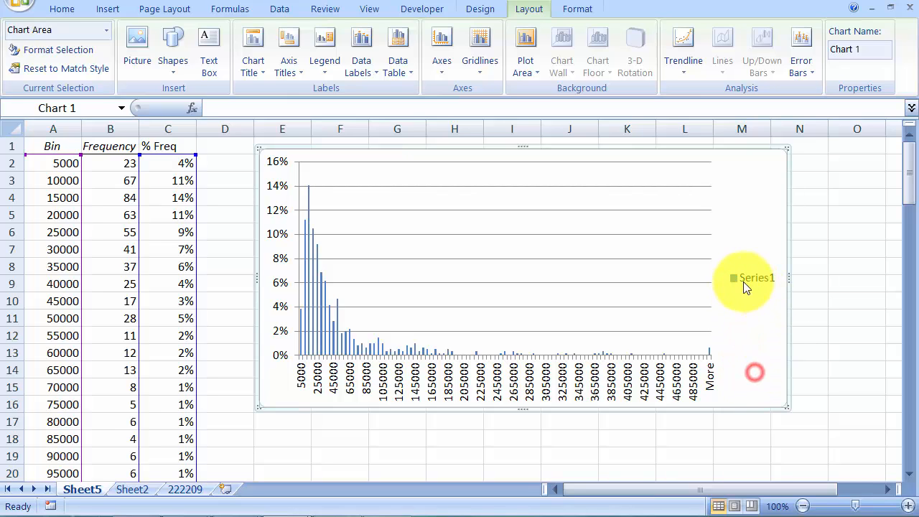
{"action": "left_click", "coordinate": [742, 287]}
{"action": "left_click", "coordinate": [739, 293]}
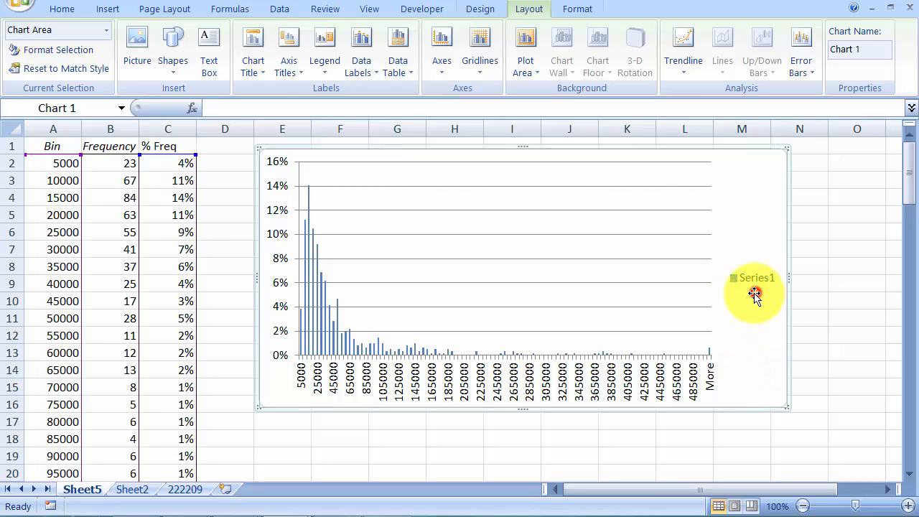
{"action": "left_click", "coordinate": [733, 281]}
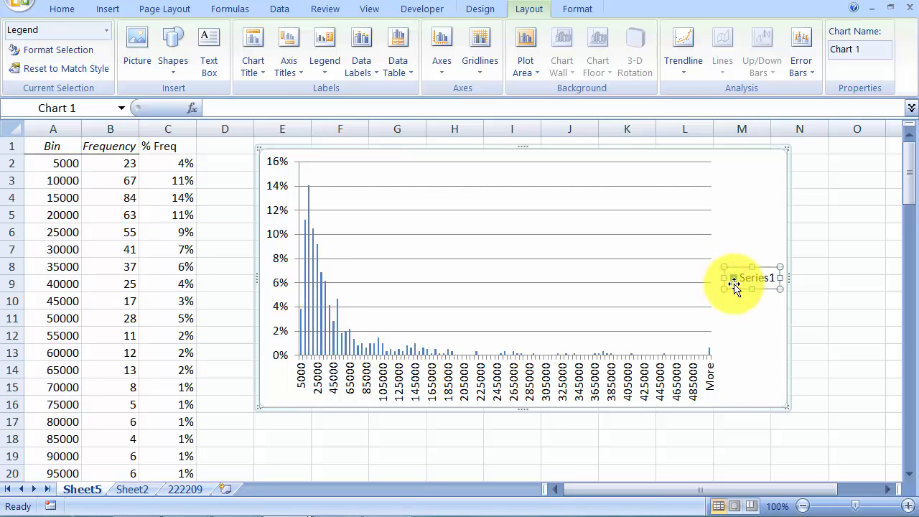
{"action": "key", "text": "Delete"}
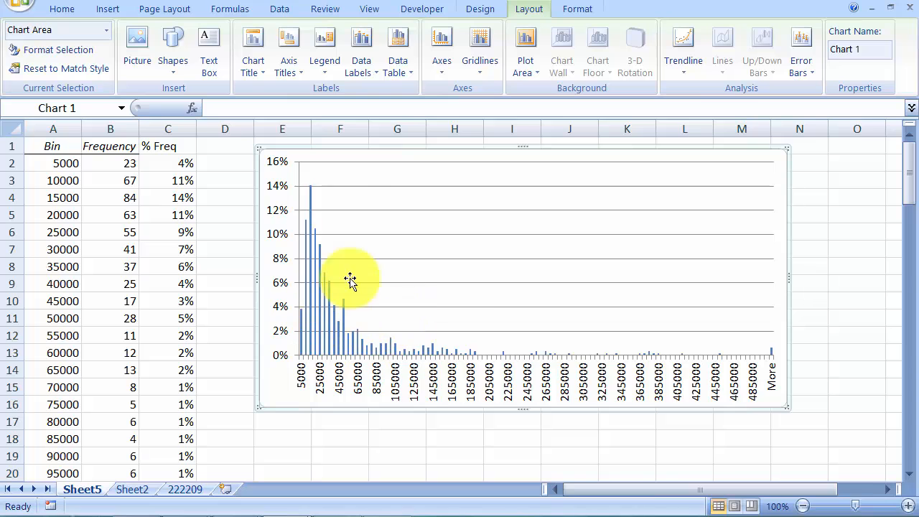
Step: Add a centered overlay chart title reading "Frequency of monthly stream flow"
{"action": "left_click", "coordinate": [289, 66]}
{"action": "left_click", "coordinate": [253, 59]}
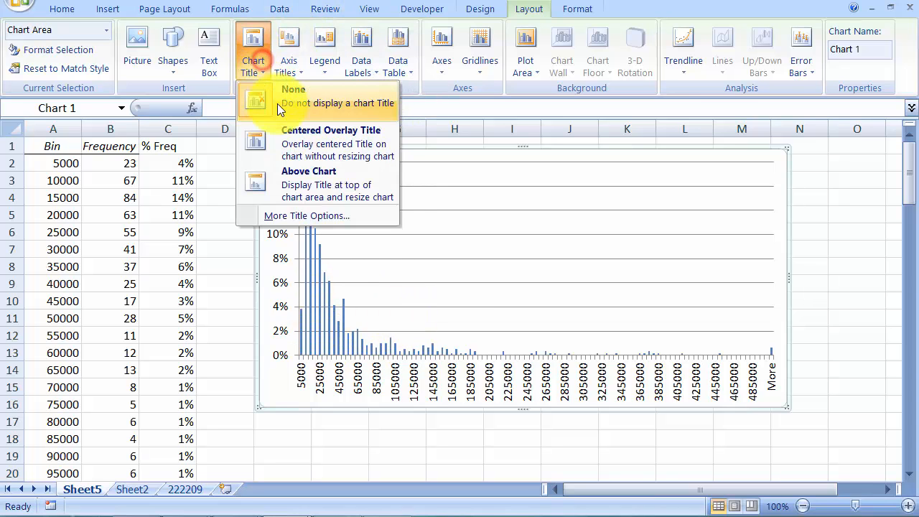
{"action": "left_click", "coordinate": [302, 136]}
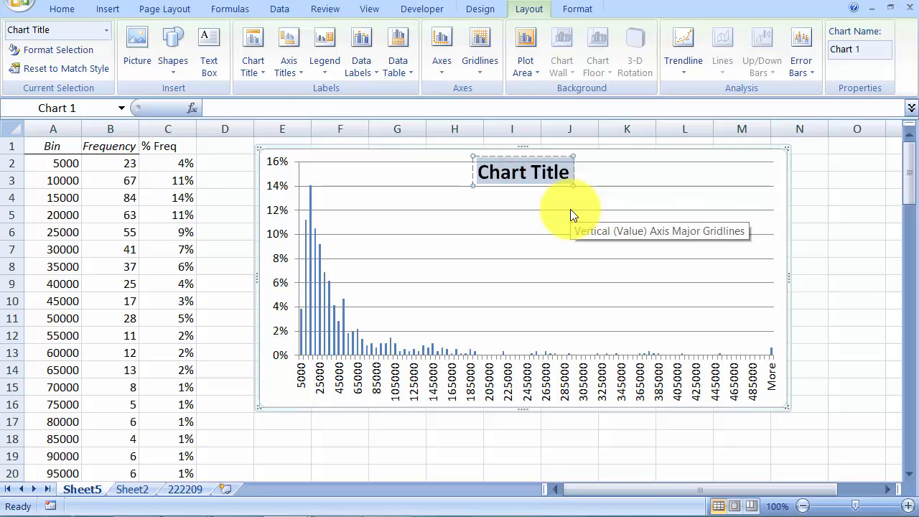
{"action": "type", "text": "Frequency o"}
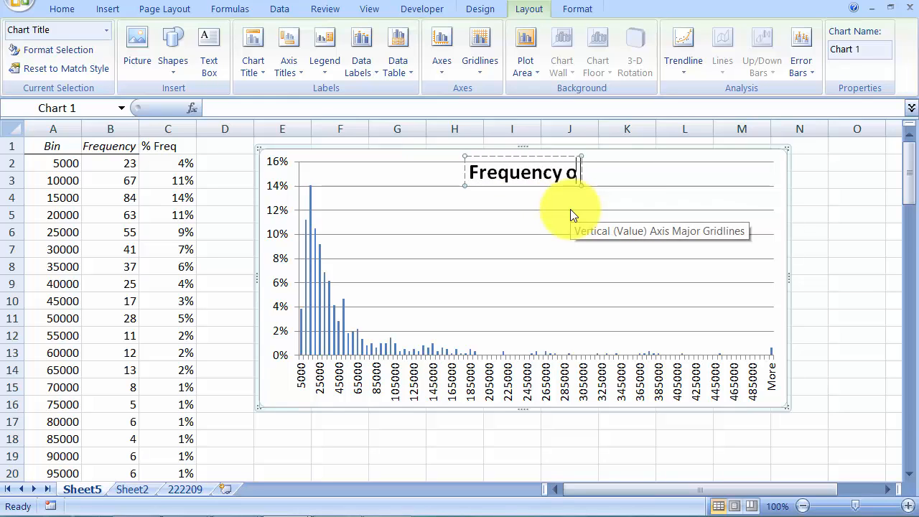
{"action": "type", "text": "f flo"}
{"action": "key", "text": "BackSpace"}
{"action": "key", "text": "BackSpace"}
{"action": "key", "text": "BackSpace"}
{"action": "type", "text": "s"}
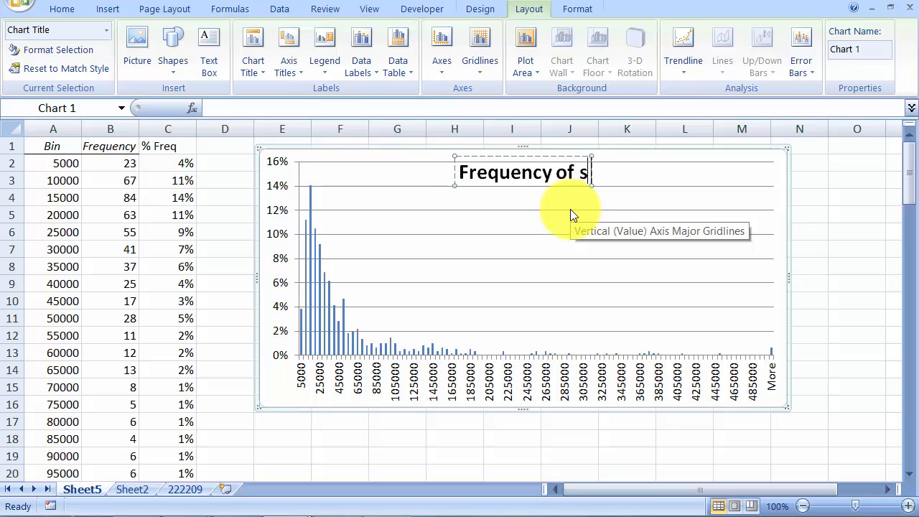
{"action": "type", "text": "tream flow"}
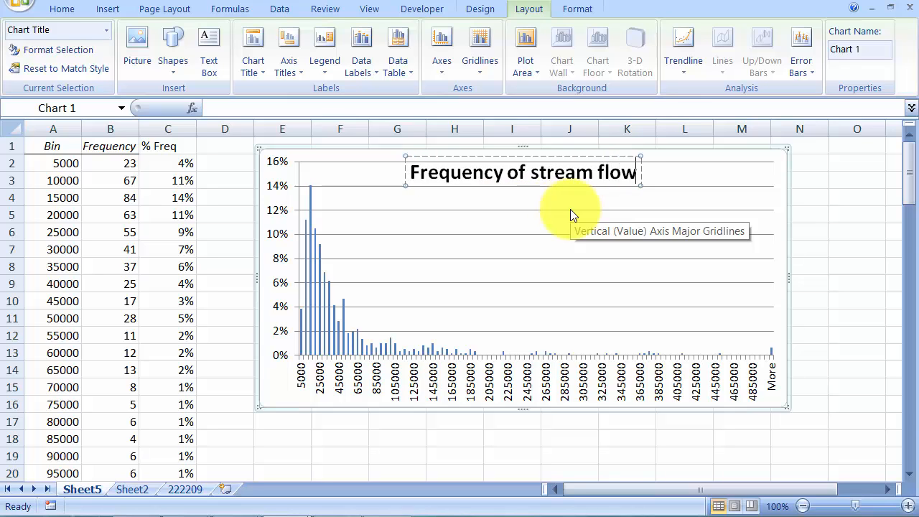
{"action": "key", "text": "BackSpace"}
{"action": "key", "text": "BackSpace"}
{"action": "key", "text": "BackSpace"}
{"action": "key", "text": "BackSpace"}
{"action": "key", "text": "BackSpace"}
{"action": "key", "text": "BackSpace"}
{"action": "key", "text": "BackSpace"}
{"action": "key", "text": "BackSpace"}
{"action": "key", "text": "BackSpace"}
{"action": "key", "text": "BackSpace"}
{"action": "key", "text": "BackSpace"}
{"action": "type", "text": "monthl"}
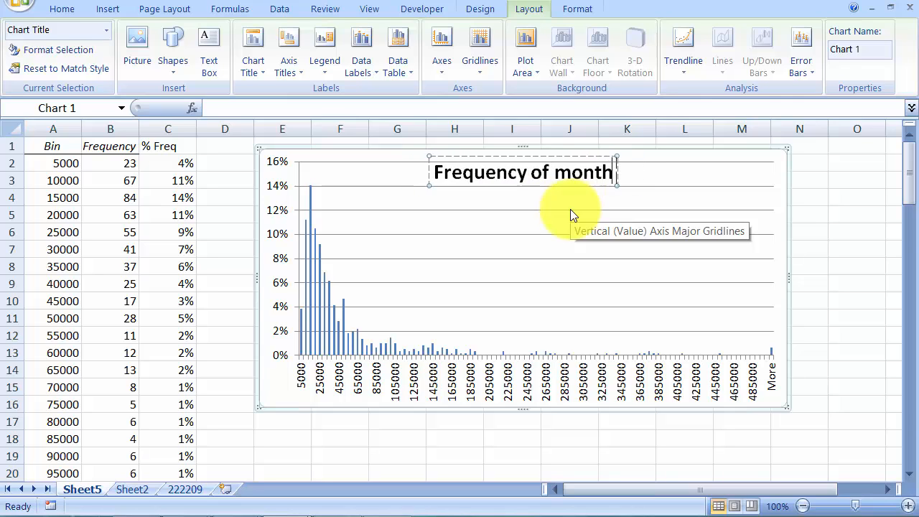
{"action": "type", "text": "y"}
{"action": "key", "text": "BackSpace"}
{"action": "type", "text": "ly st"}
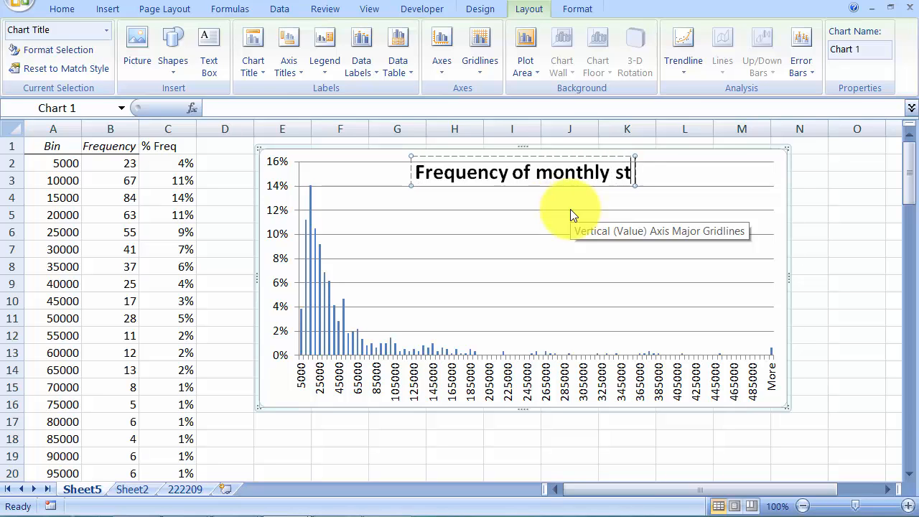
{"action": "type", "text": "ream flow"}
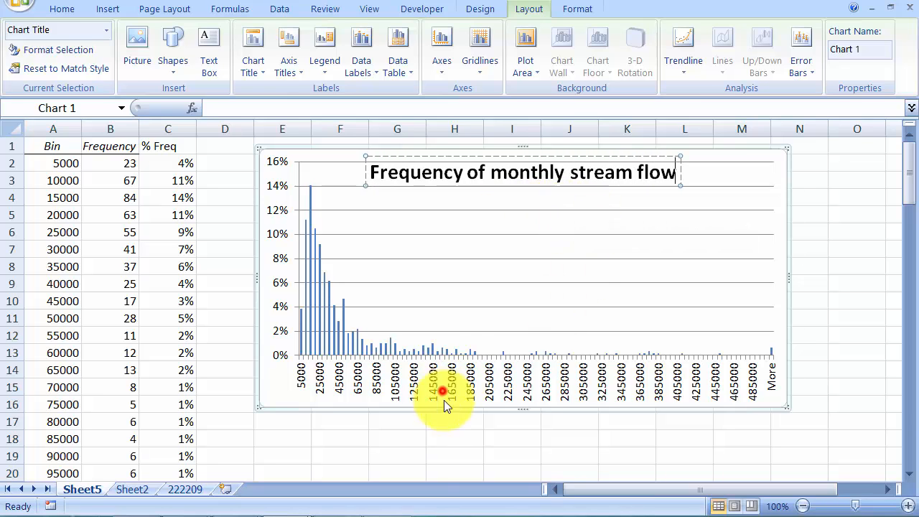
Step: Add a title below the horizontal axis reading "Stream flows (ML/month)"
{"action": "left_click", "coordinate": [445, 403]}
{"action": "left_click", "coordinate": [288, 63]}
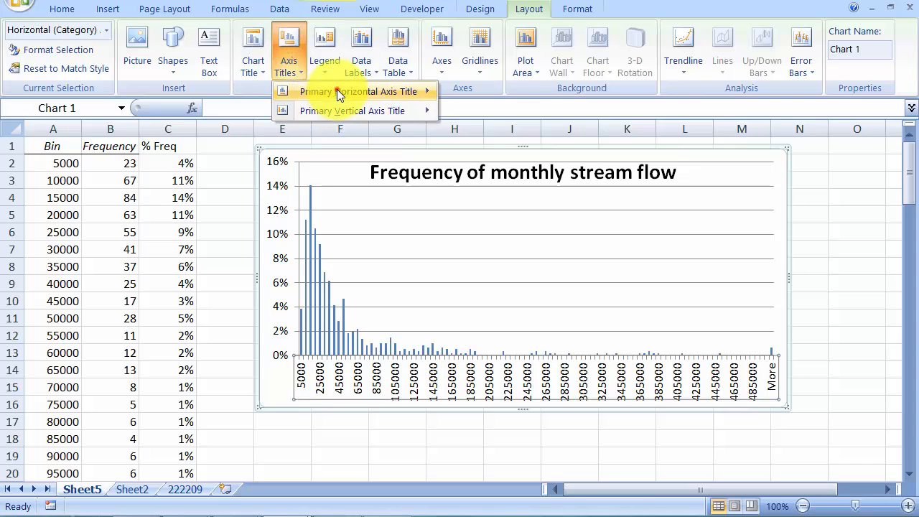
{"action": "mouse_move", "coordinate": [339, 93]}
{"action": "left_click", "coordinate": [526, 151]}
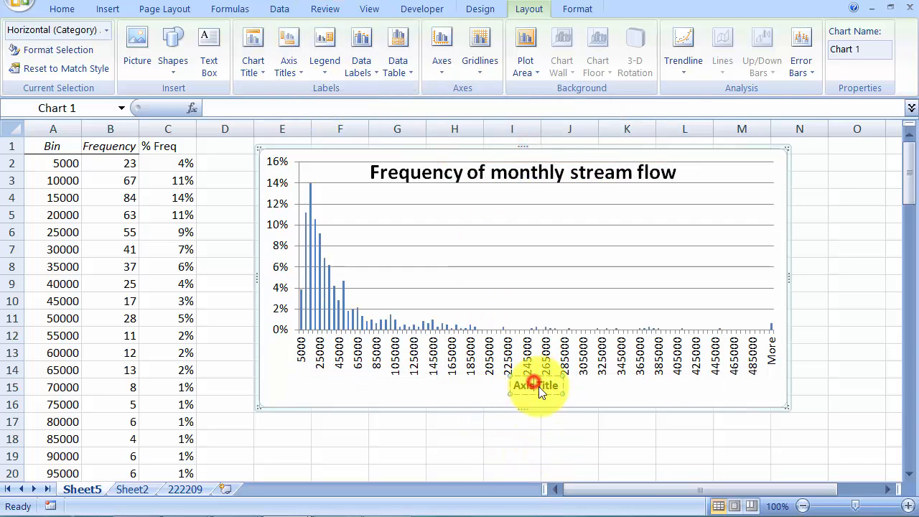
{"action": "type", "text": "Stream flow (M"}
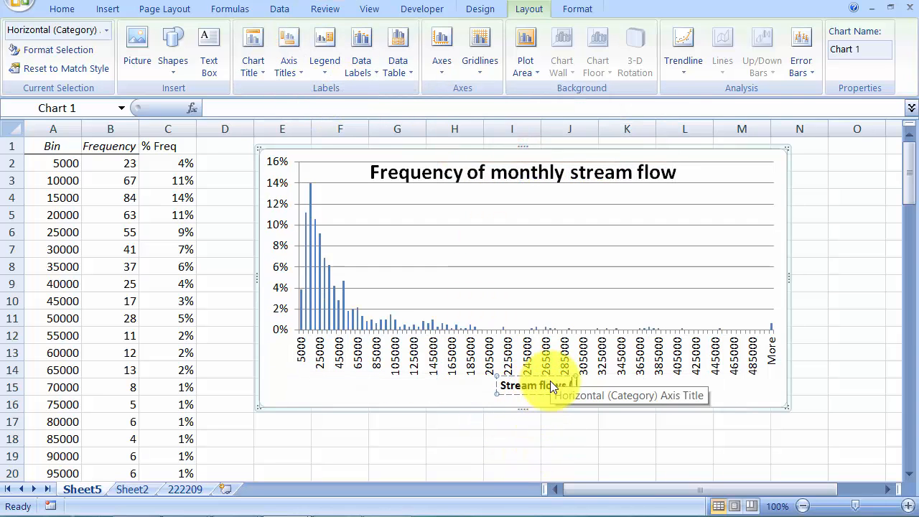
{"action": "type", "text": "L/day"}
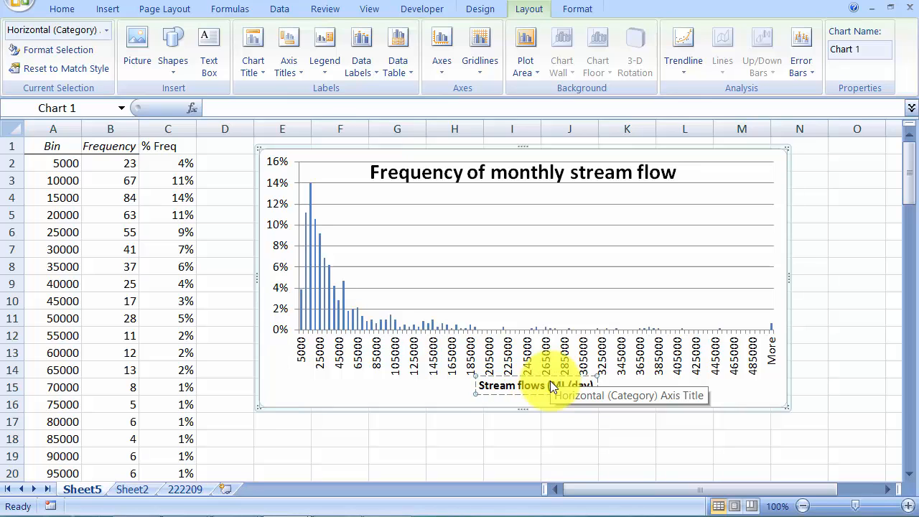
{"action": "key", "text": "BackSpace"}
{"action": "key", "text": "BackSpace"}
{"action": "type", "text": ")"}
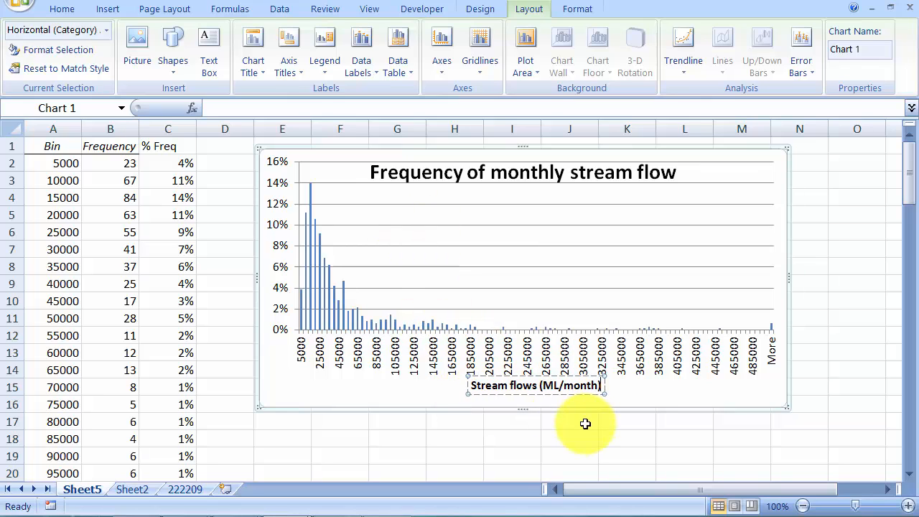
{"action": "left_click", "coordinate": [272, 384]}
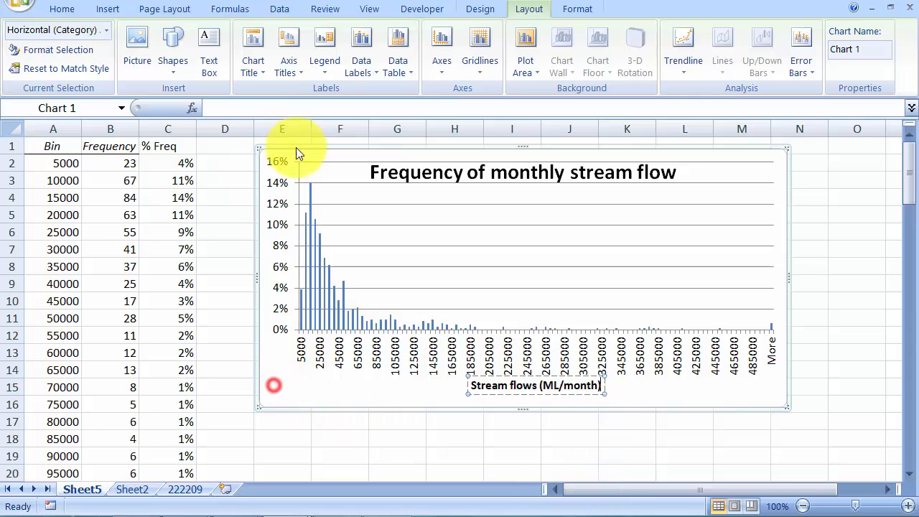
Step: Add a rotated title reading "Frequency" to the chart's vertical axis
{"action": "left_click", "coordinate": [293, 59]}
{"action": "mouse_move", "coordinate": [340, 115]}
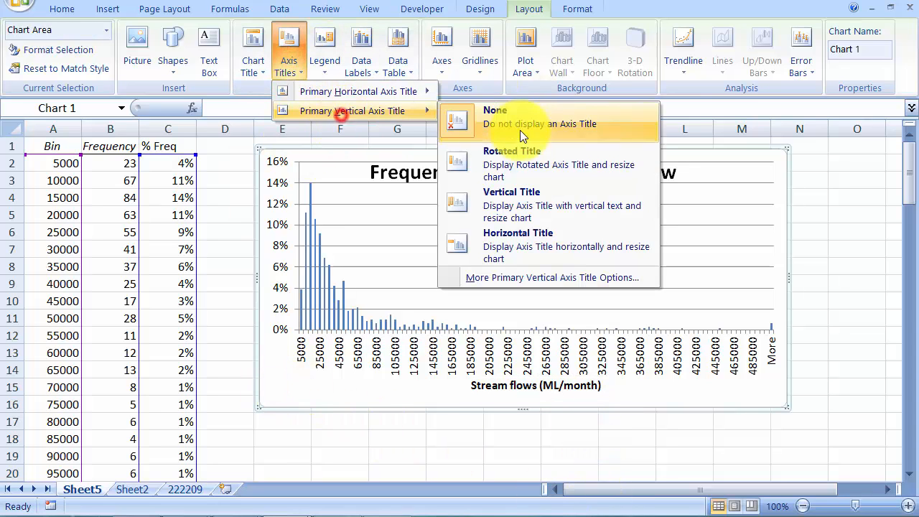
{"action": "left_click", "coordinate": [517, 170]}
{"action": "type", "text": "Fre"}
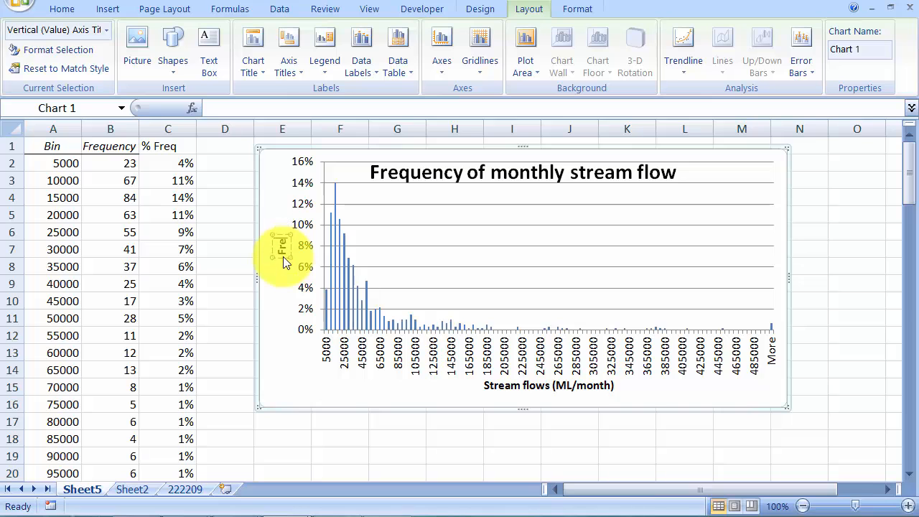
{"action": "type", "text": "quency"}
{"action": "left_click", "coordinate": [366, 359]}
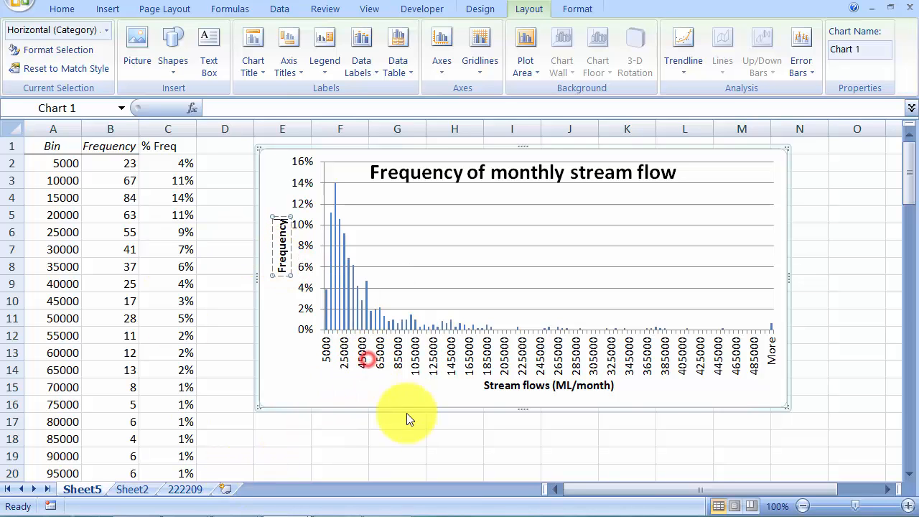
{"action": "left_click", "coordinate": [750, 423]}
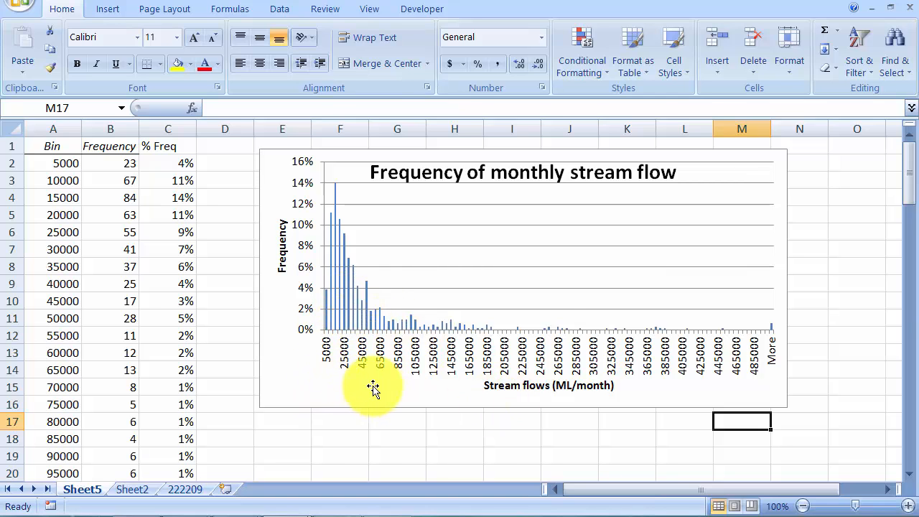
Step: Move the column chart down the sheet so its upper edge sits at about row 22, starting in column E
{"action": "left_click", "coordinate": [311, 393]}
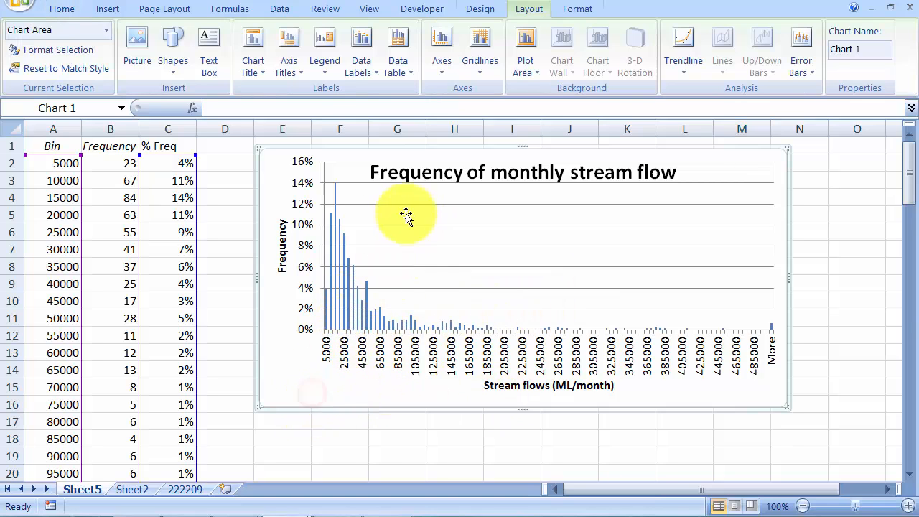
{"action": "left_click_drag", "start_coordinate": [268, 156], "coordinate": [288, 315]}
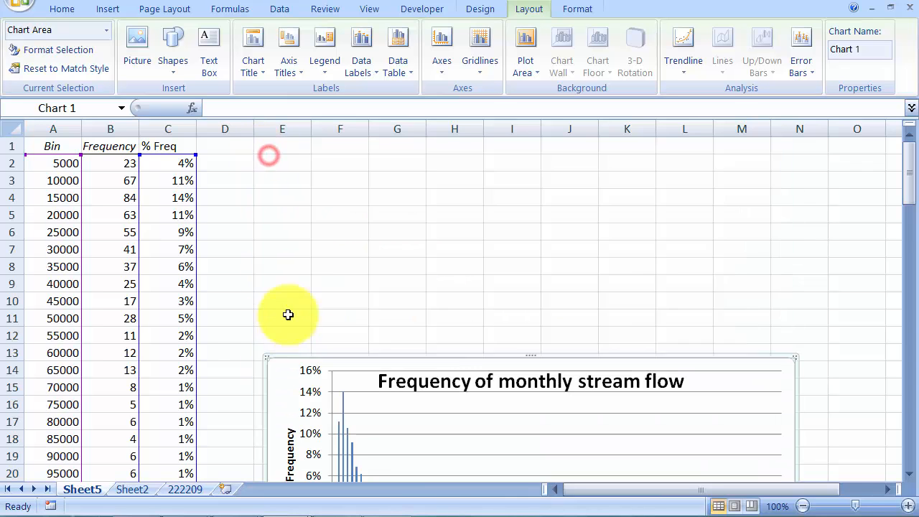
{"action": "scroll", "coordinate": [288, 315], "scroll_direction": "down", "scroll_amount": 4}
{"action": "left_click_drag", "start_coordinate": [288, 193], "coordinate": [292, 302]}
{"action": "scroll", "coordinate": [293, 301], "scroll_direction": "up", "scroll_amount": 4}
Step: Insert an empty markers-only scatter chart in the free area beside the frequency table
{"action": "left_click", "coordinate": [354, 249]}
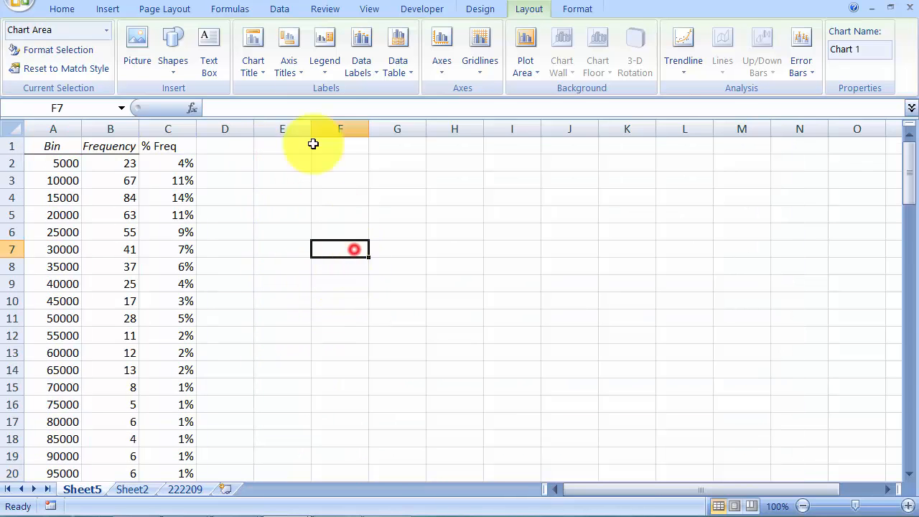
{"action": "left_click", "coordinate": [106, 9]}
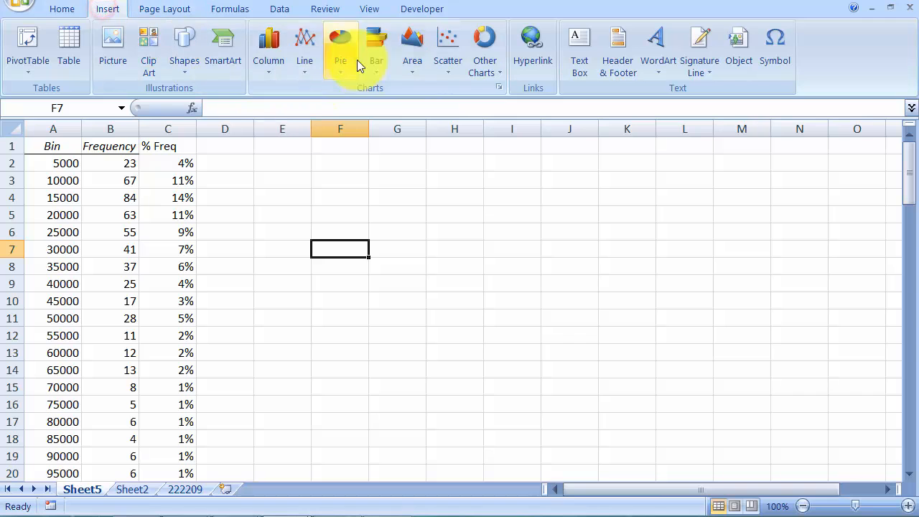
{"action": "left_click", "coordinate": [449, 58]}
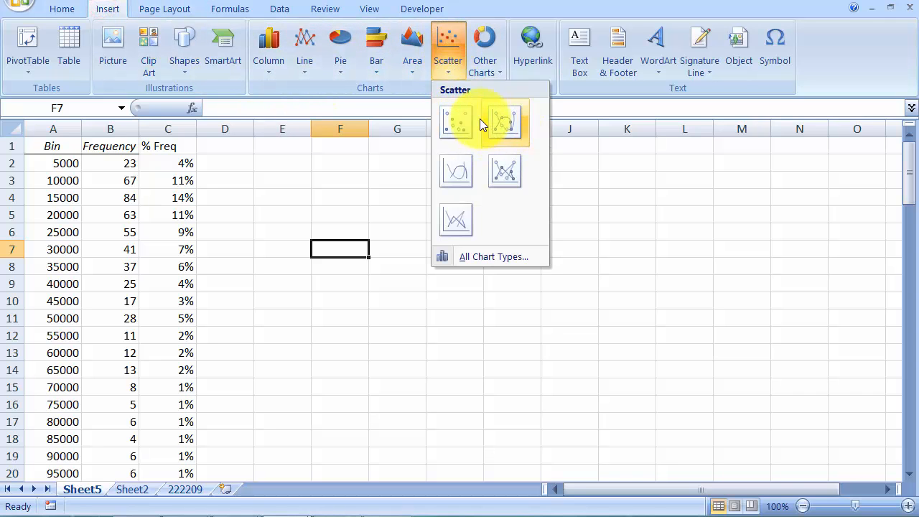
{"action": "left_click", "coordinate": [455, 122]}
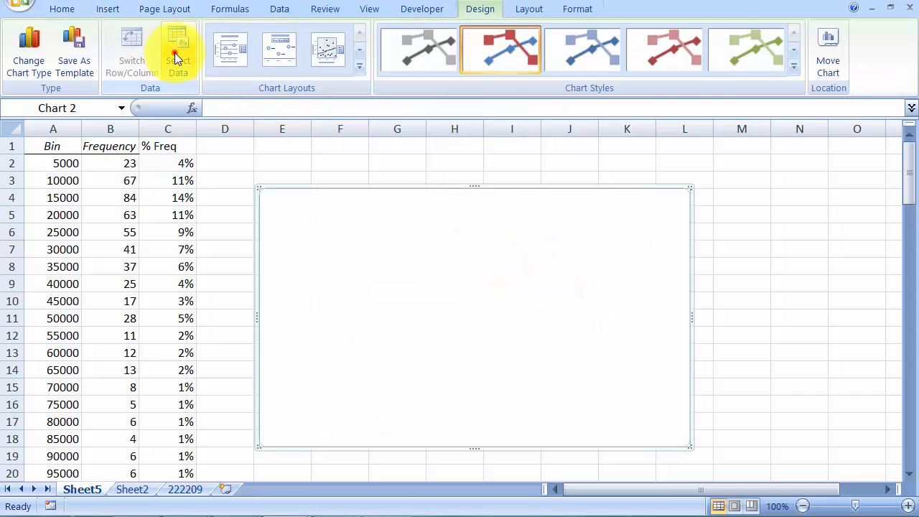
Step: Add a series to the scatter chart with X values Sheet5!$A$2:$A$101 and Y values Sheet5!$C$2:$C$101
{"action": "left_click", "coordinate": [176, 55]}
{"action": "left_click", "coordinate": [375, 253]}
{"action": "left_click", "coordinate": [431, 265]}
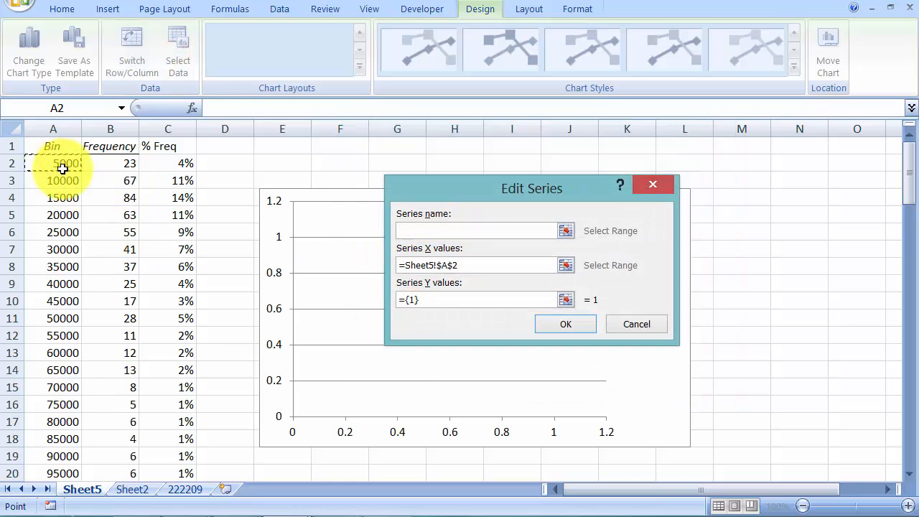
{"action": "key", "text": "ctrl+shift+Down"}
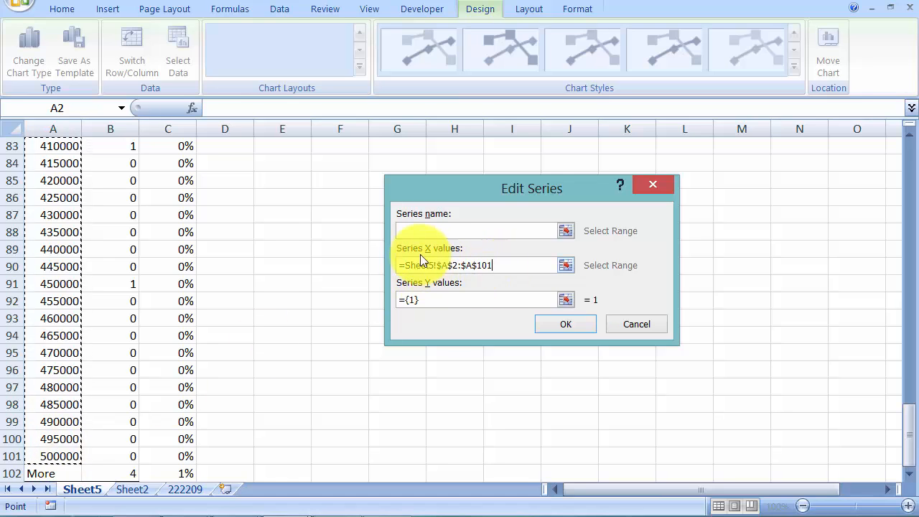
{"action": "left_click_drag", "start_coordinate": [421, 299], "coordinate": [317, 308]}
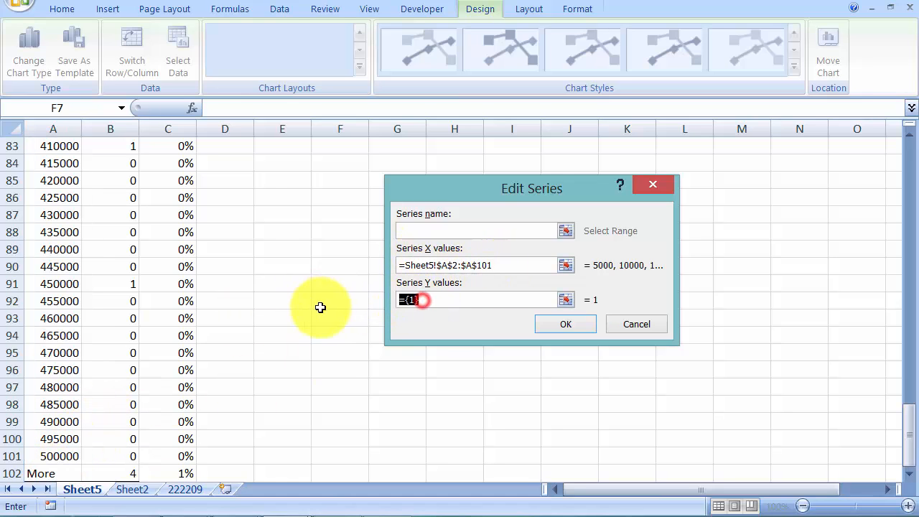
{"action": "key", "text": "BackSpace"}
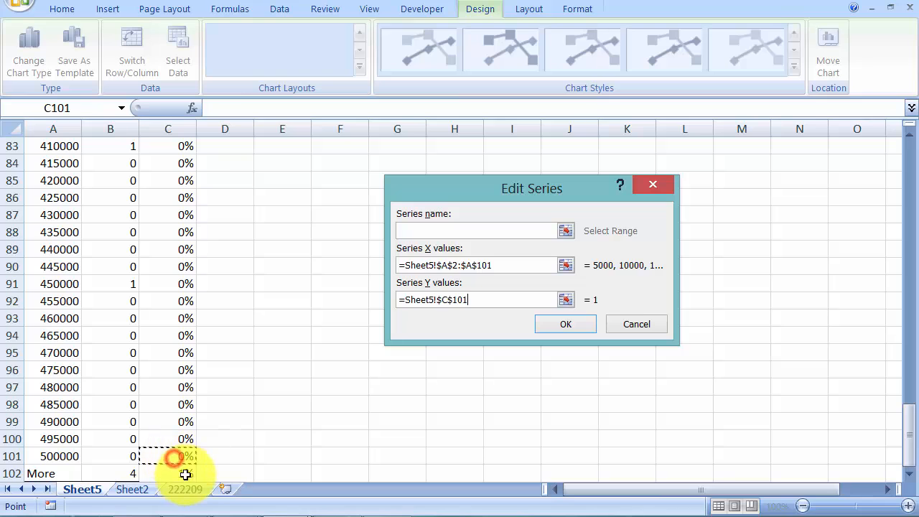
{"action": "key", "text": "ctrl+shift+Up"}
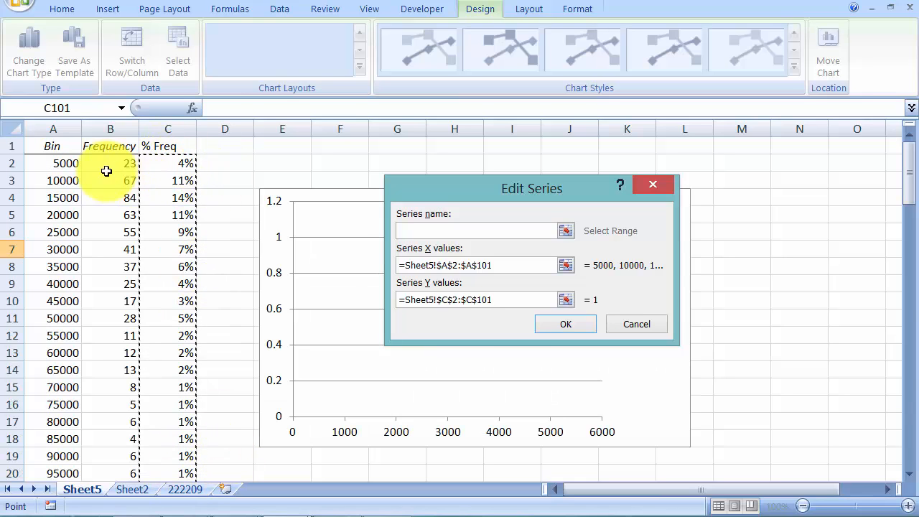
{"action": "left_click", "coordinate": [562, 327]}
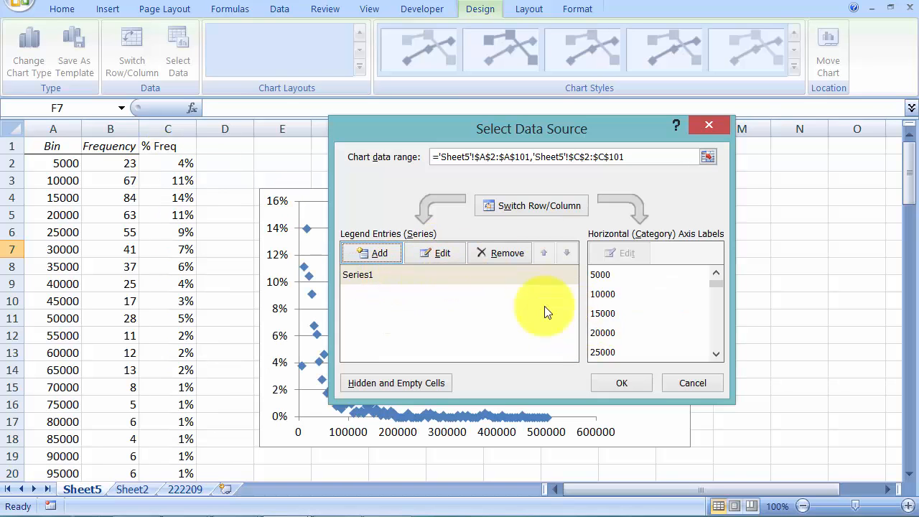
{"action": "left_click", "coordinate": [616, 385]}
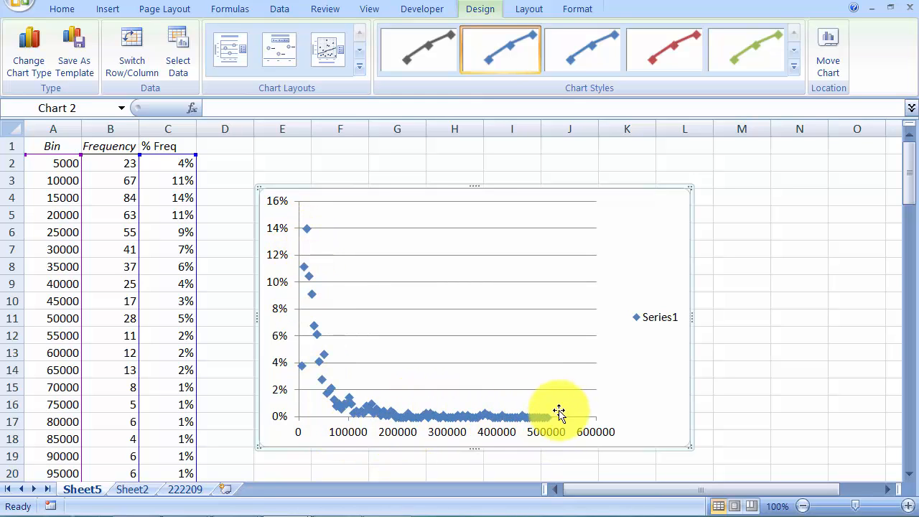
Step: Delete the scatter chart's legend and set its horizontal axis to a logarithmic scale with base 10
{"action": "left_click", "coordinate": [652, 313]}
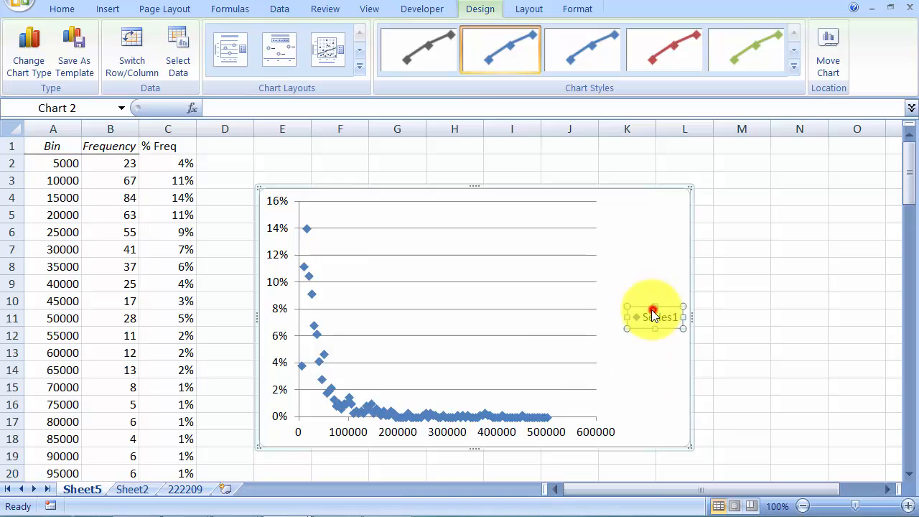
{"action": "key", "text": "Delete"}
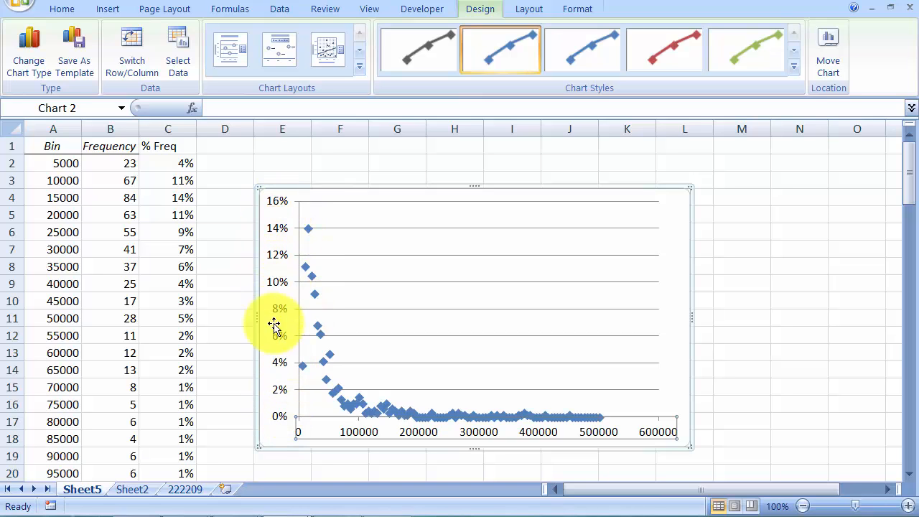
{"action": "left_click", "coordinate": [361, 432]}
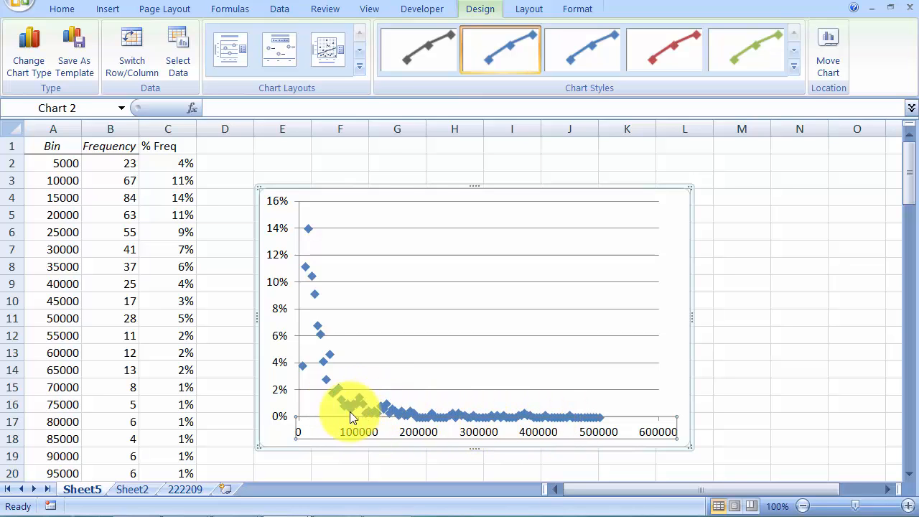
{"action": "right_click", "coordinate": [356, 433]}
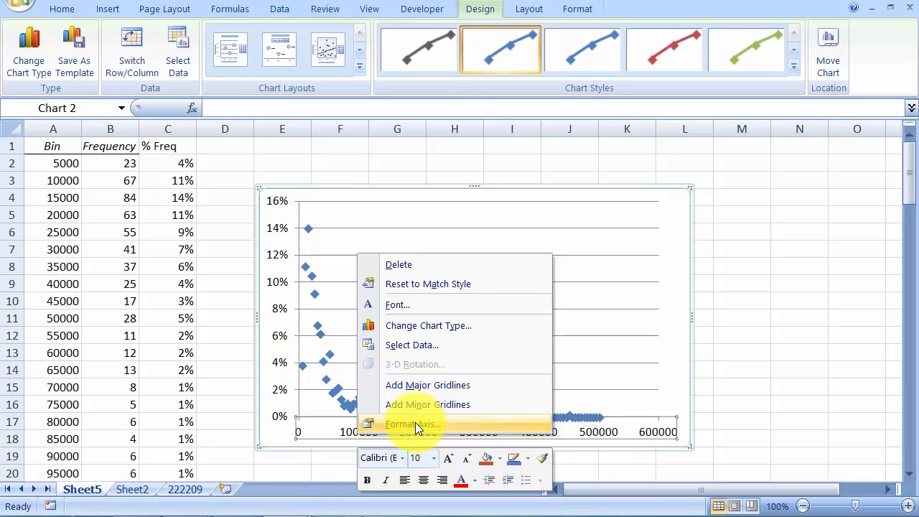
{"action": "left_click", "coordinate": [415, 423]}
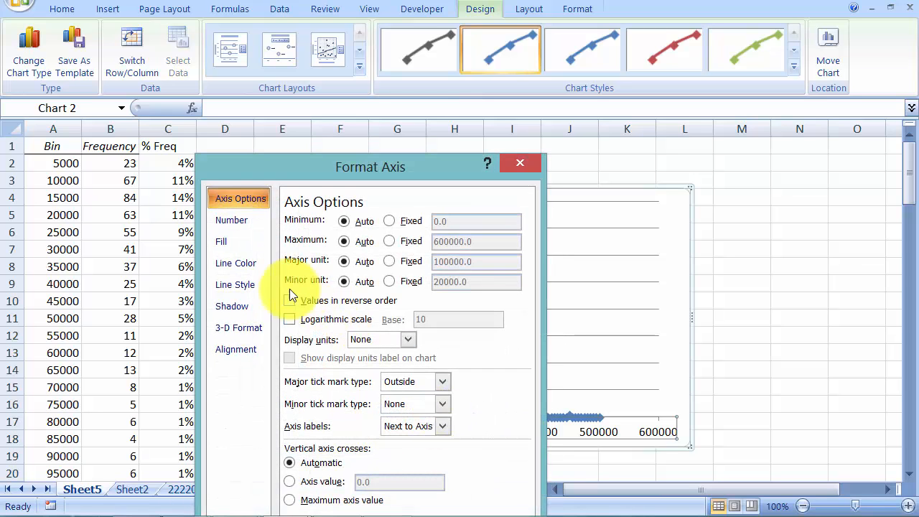
{"action": "left_click", "coordinate": [291, 320]}
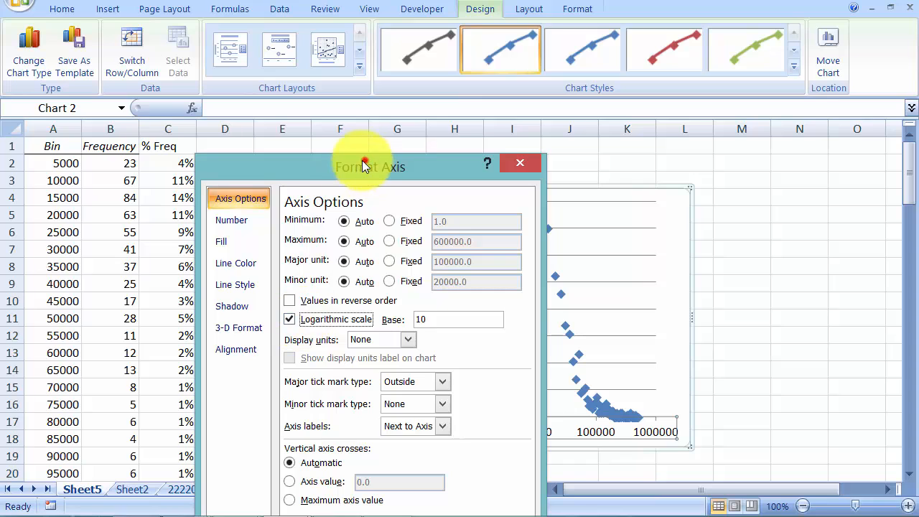
{"action": "left_click_drag", "start_coordinate": [365, 165], "coordinate": [19, 99]}
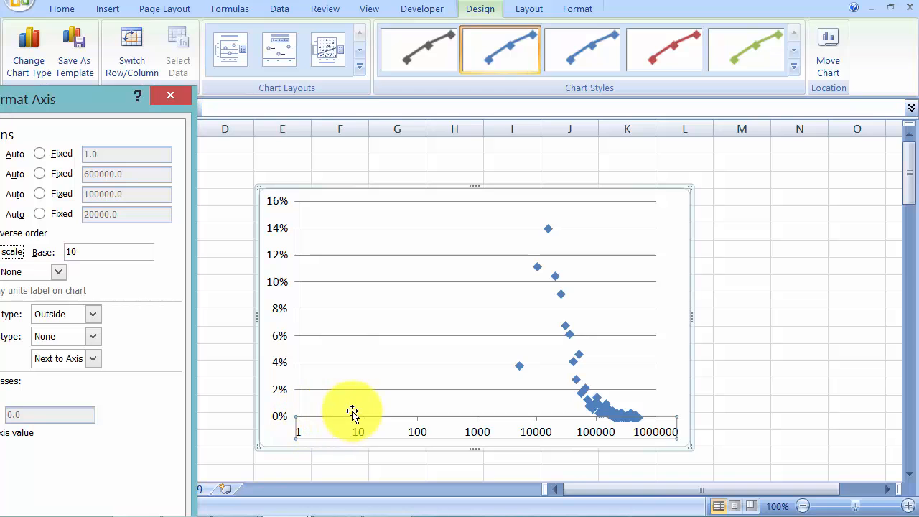
Step: Fix the minimum of the scatter chart's horizontal axis at 1000
{"action": "left_click_drag", "start_coordinate": [88, 108], "coordinate": [370, 116]}
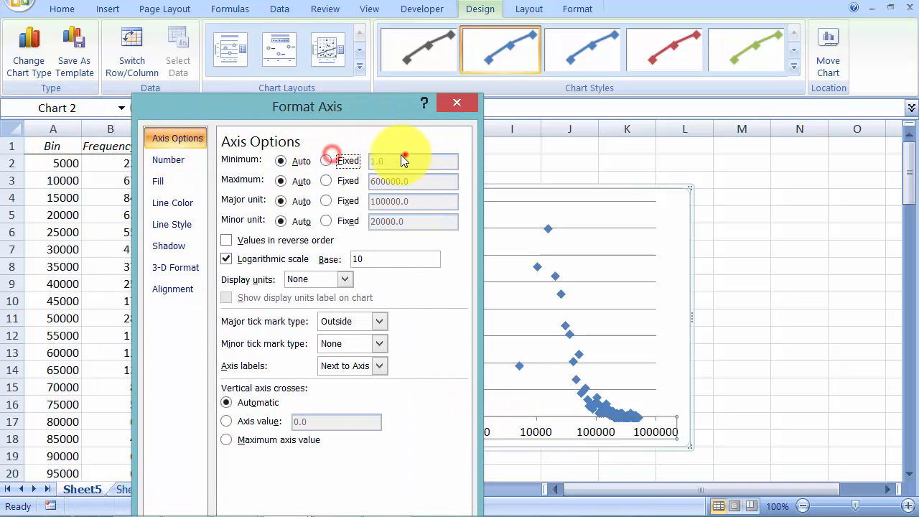
{"action": "left_click", "coordinate": [336, 161]}
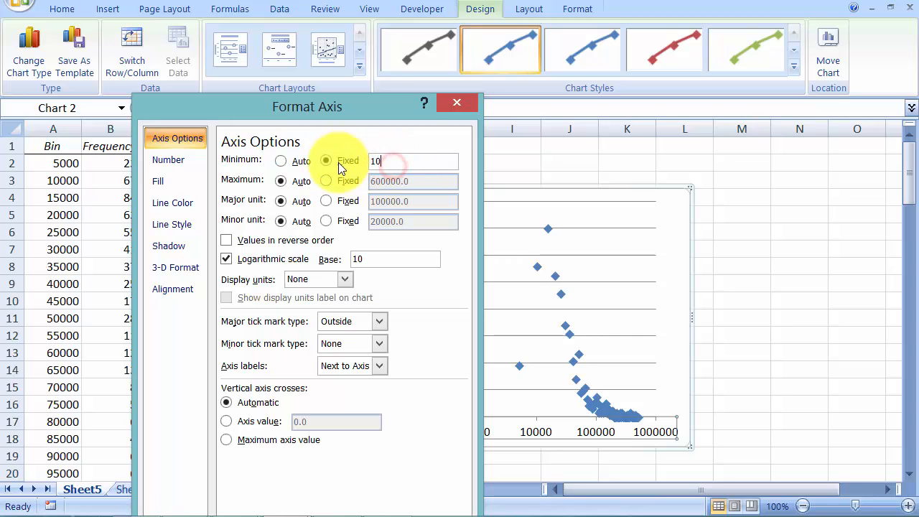
{"action": "left_click_drag", "start_coordinate": [320, 96], "coordinate": [262, 1]}
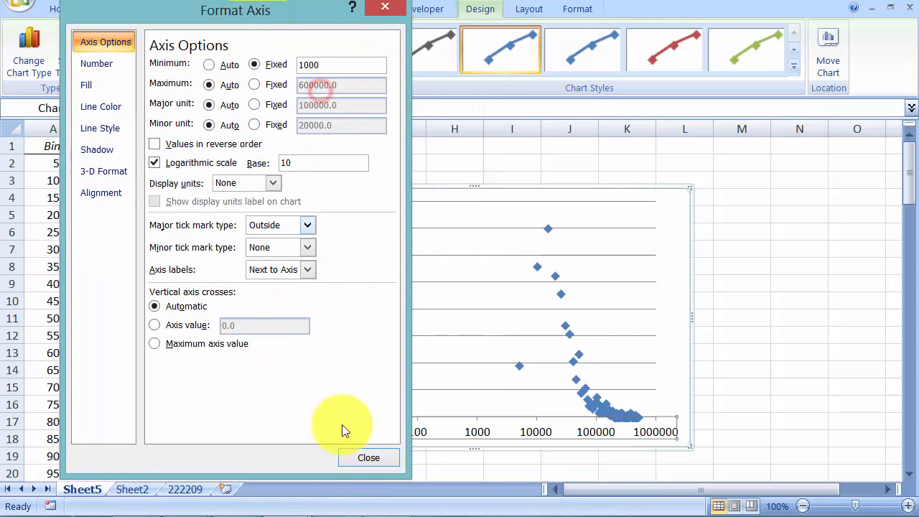
{"action": "left_click", "coordinate": [371, 455]}
{"action": "left_click", "coordinate": [678, 310]}
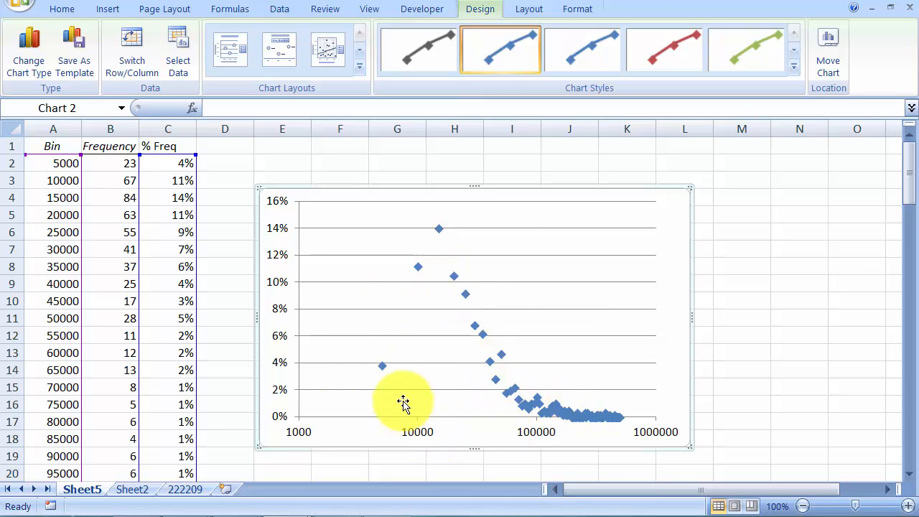
Step: Compare the shape of the logarithmic scatter chart with the column histogram below it
{"action": "scroll", "coordinate": [535, 330], "scroll_direction": "down", "scroll_amount": 5}
{"action": "scroll", "coordinate": [544, 333], "scroll_direction": "up", "scroll_amount": 4}
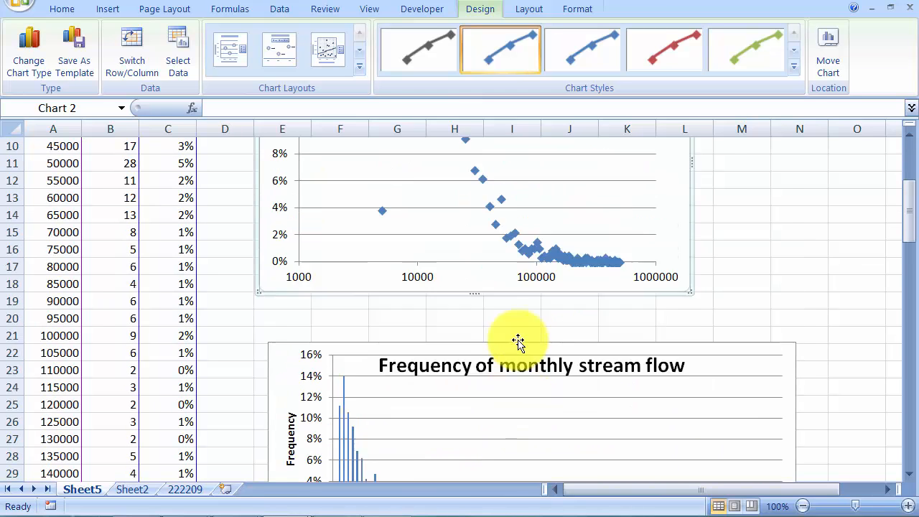
{"action": "scroll", "coordinate": [522, 296], "scroll_direction": "down", "scroll_amount": 4}
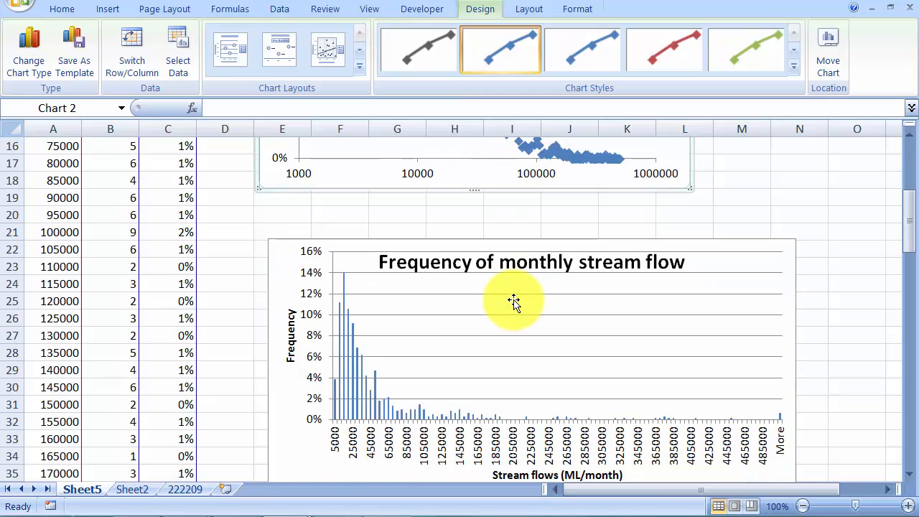
{"action": "scroll", "coordinate": [513, 303], "scroll_direction": "up", "scroll_amount": 4}
{"action": "scroll", "coordinate": [518, 325], "scroll_direction": "down", "scroll_amount": 4}
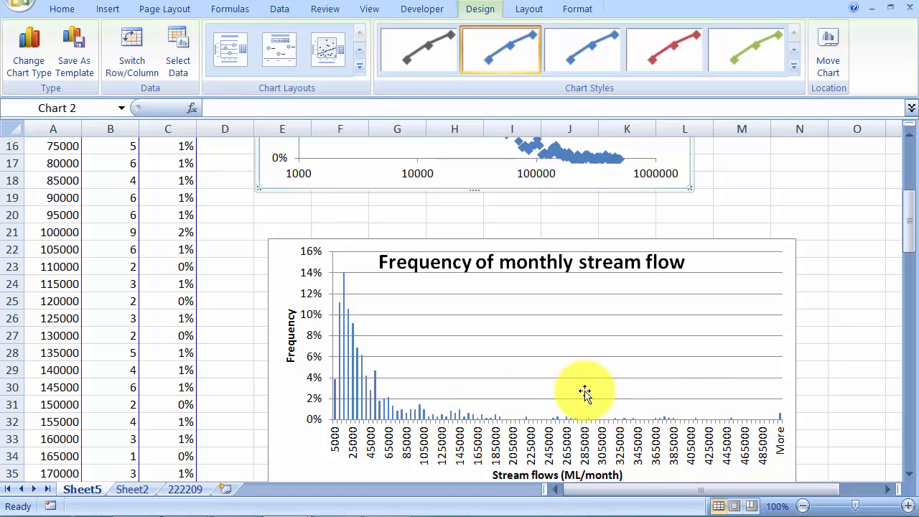
{"action": "scroll", "coordinate": [589, 395], "scroll_direction": "up", "scroll_amount": 5}
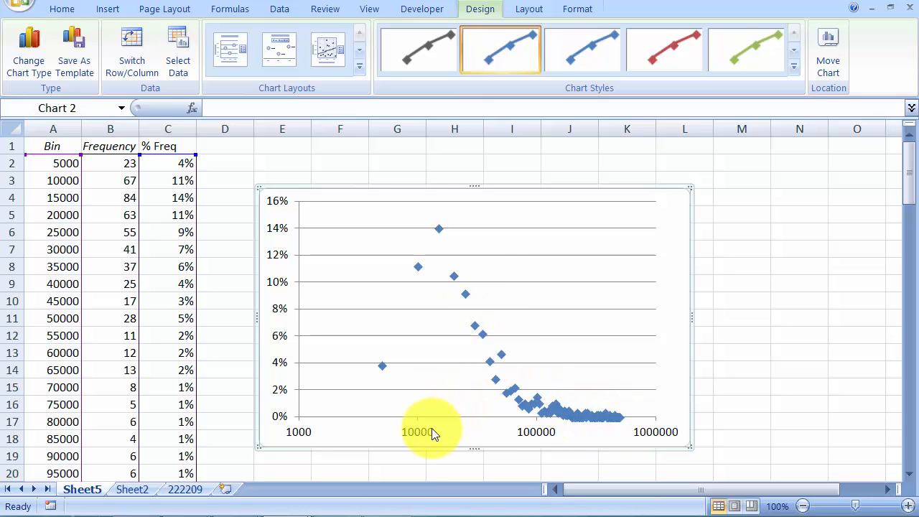
Step: Add a centered overlay title reading "Frequency of monthly stream flow" to the scatter chart
{"action": "left_click", "coordinate": [468, 429]}
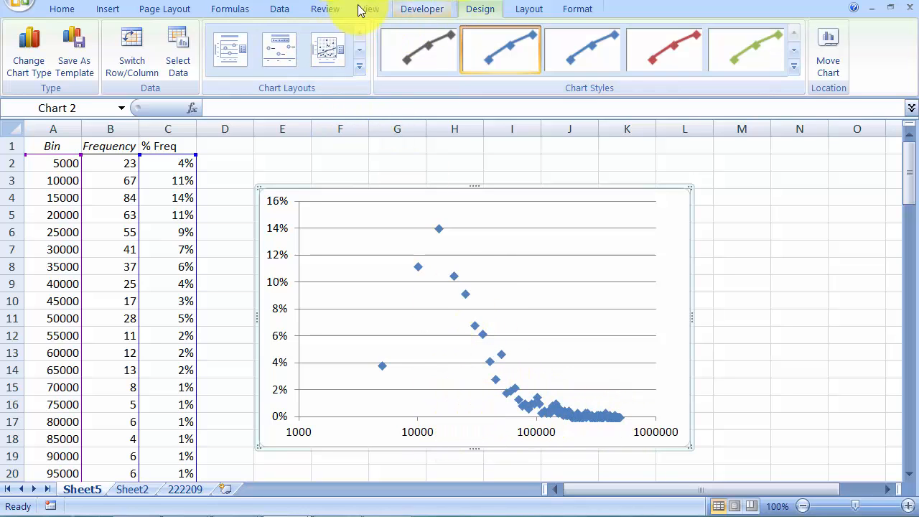
{"action": "left_click", "coordinate": [529, 9]}
{"action": "left_click", "coordinate": [253, 50]}
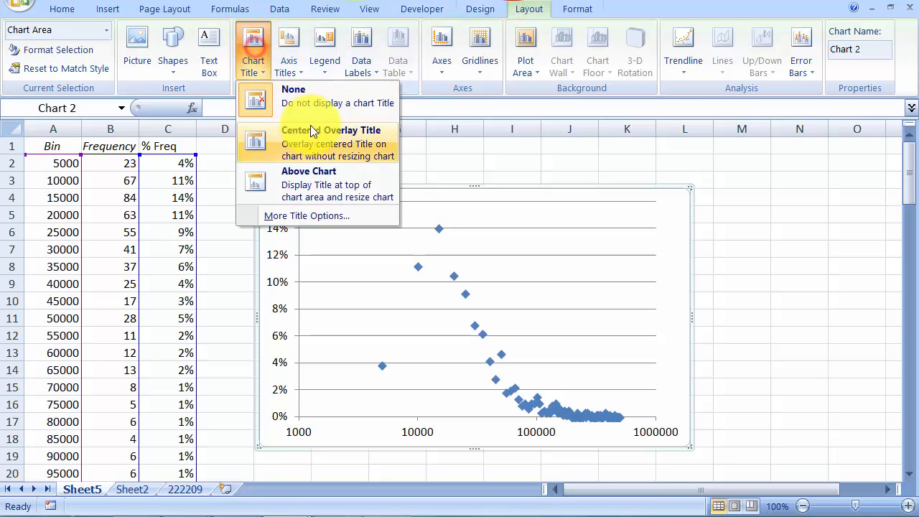
{"action": "left_click", "coordinate": [312, 131]}
{"action": "scroll", "coordinate": [524, 244], "scroll_direction": "down", "scroll_amount": 4}
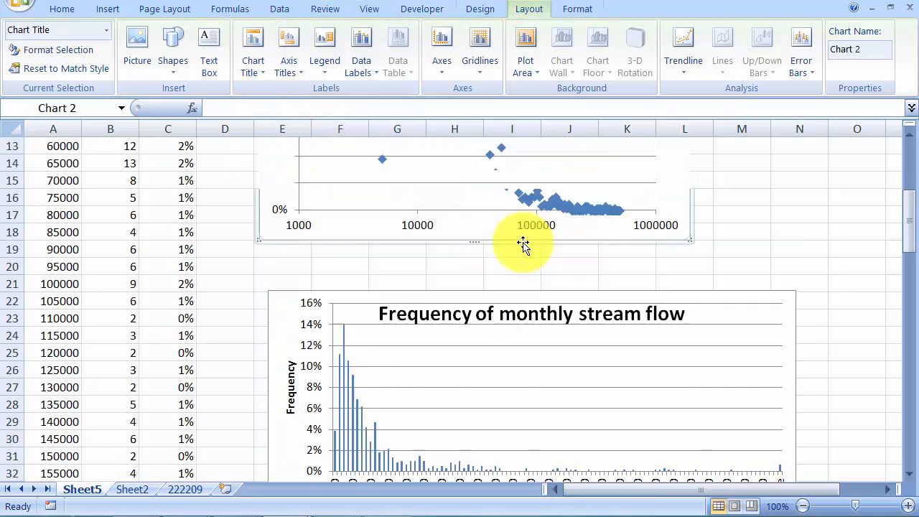
{"action": "scroll", "coordinate": [522, 245], "scroll_direction": "up", "scroll_amount": 3}
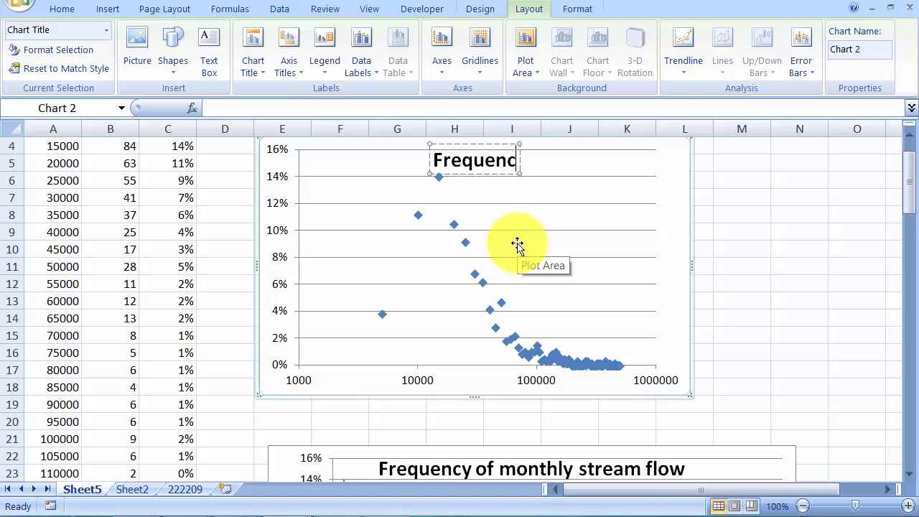
{"action": "type", "text": "y stream flow"}
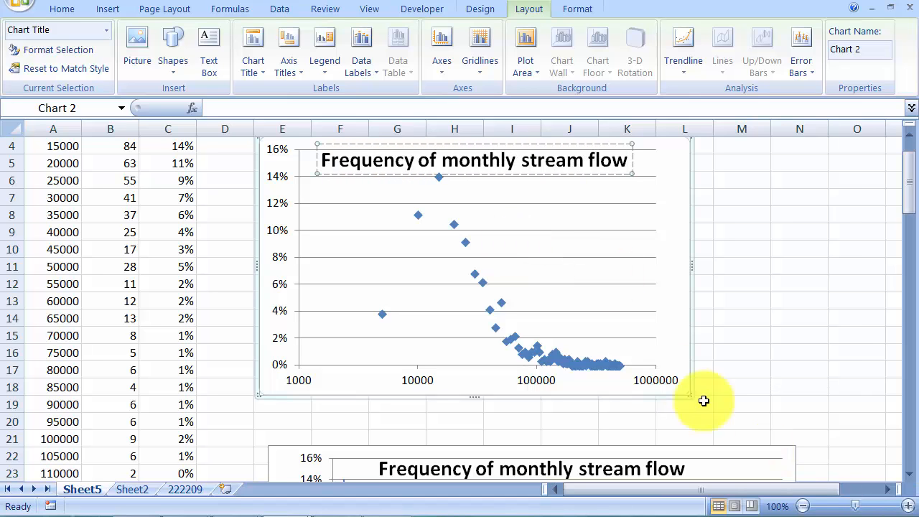
{"action": "left_click", "coordinate": [660, 330]}
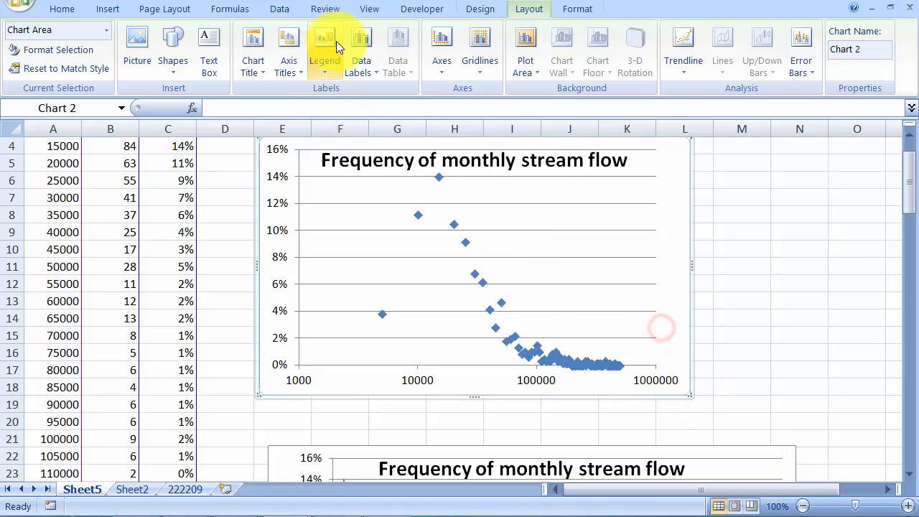
Step: Add a title below the scatter chart's horizontal axis reading "Flow rate (ML/month)"
{"action": "left_click", "coordinate": [278, 49]}
{"action": "left_click", "coordinate": [303, 93]}
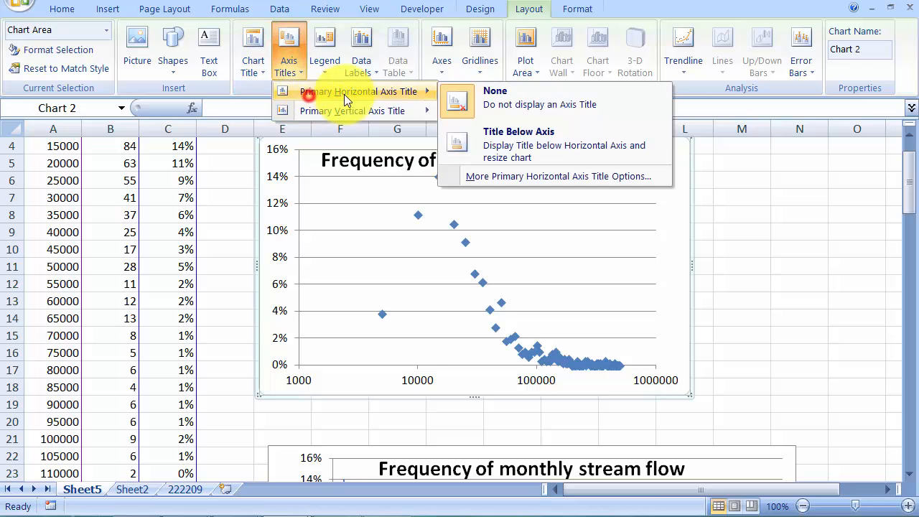
{"action": "left_click", "coordinate": [540, 151]}
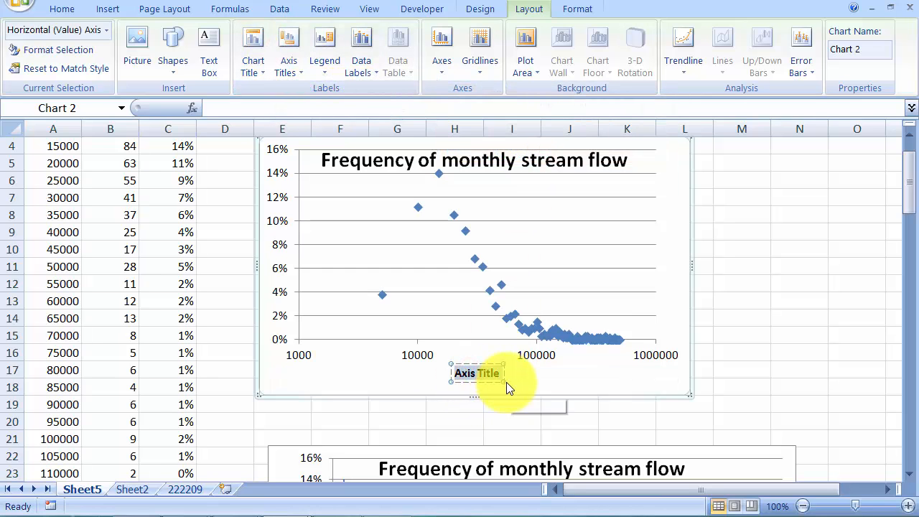
{"action": "type", "text": "flo"}
{"action": "key", "text": "BackSpace"}
{"action": "key", "text": "BackSpace"}
{"action": "key", "text": "BackSpace"}
{"action": "type", "text": "F"}
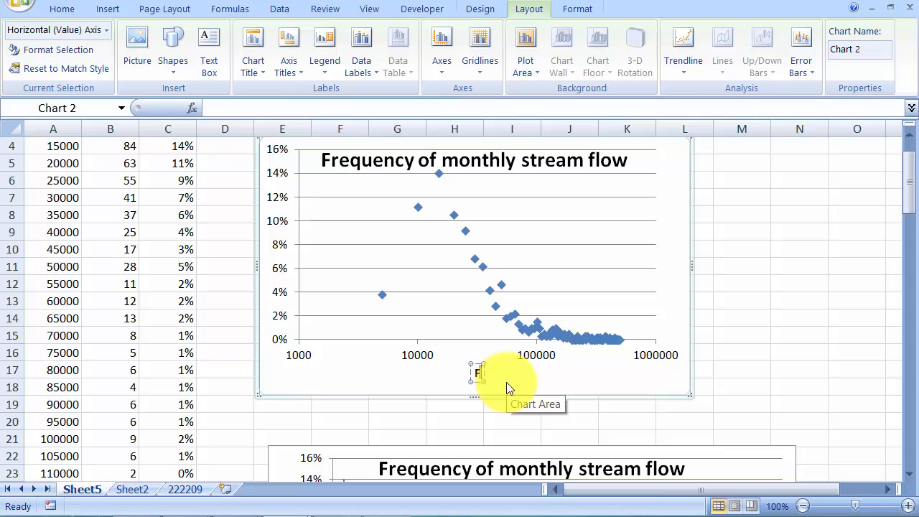
{"action": "type", "text": "low rate ML"}
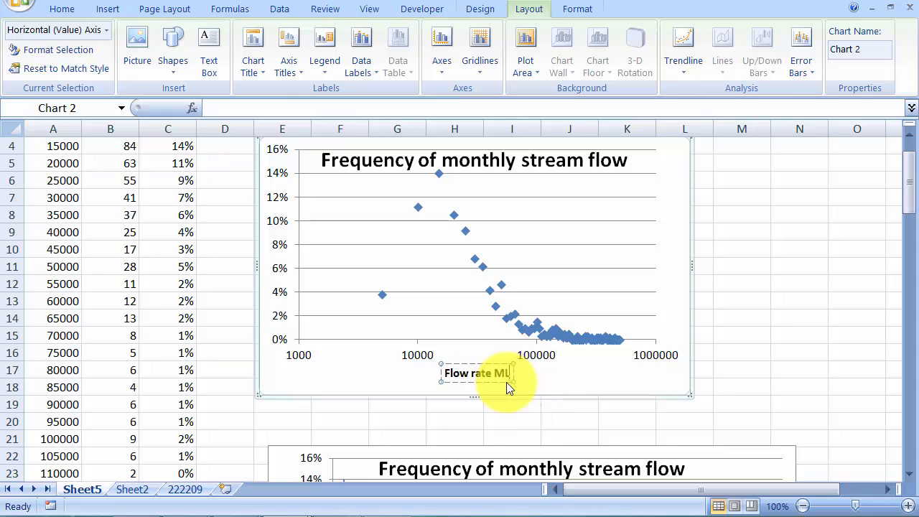
{"action": "key", "text": "BackSpace"}
{"action": "key", "text": "BackSpace"}
{"action": "type", "text": "(M<L"}
{"action": "key", "text": "BackSpace"}
{"action": "key", "text": "BackSpace"}
{"action": "type", "text": "L/m"}
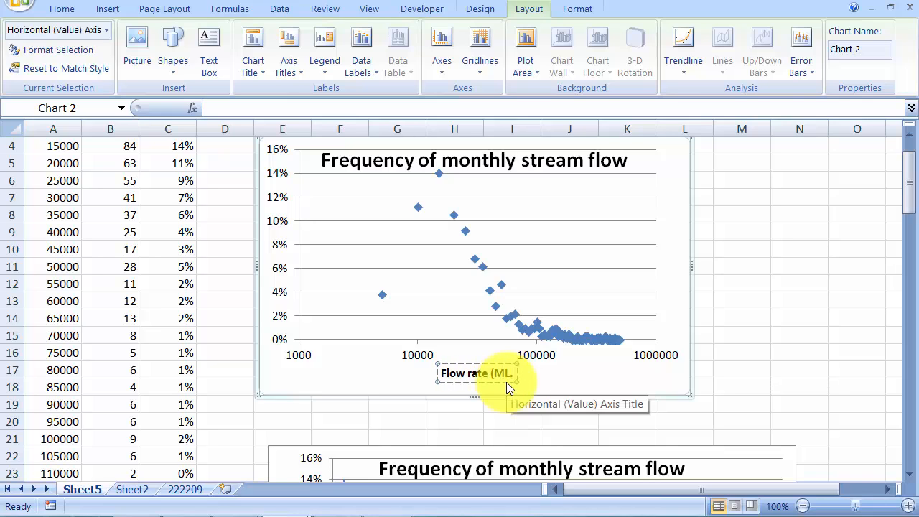
{"action": "type", "text": "onth)"}
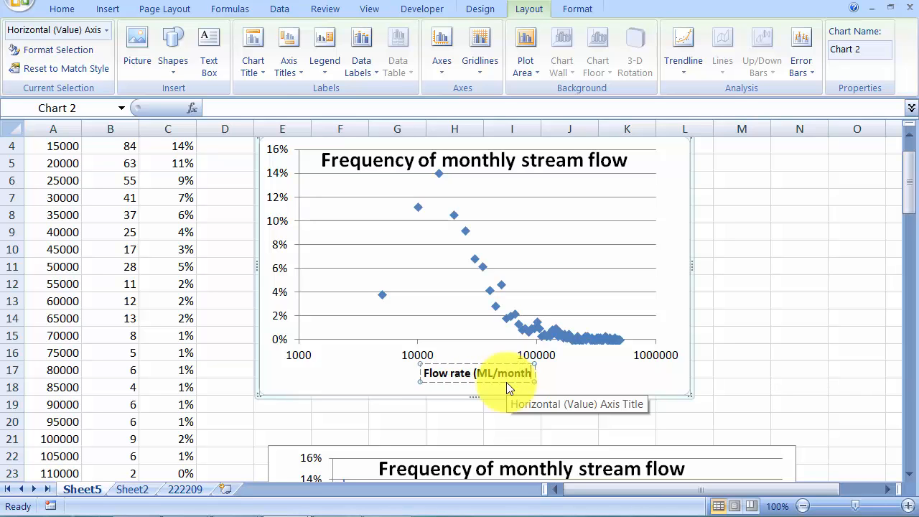
{"action": "left_click", "coordinate": [349, 388]}
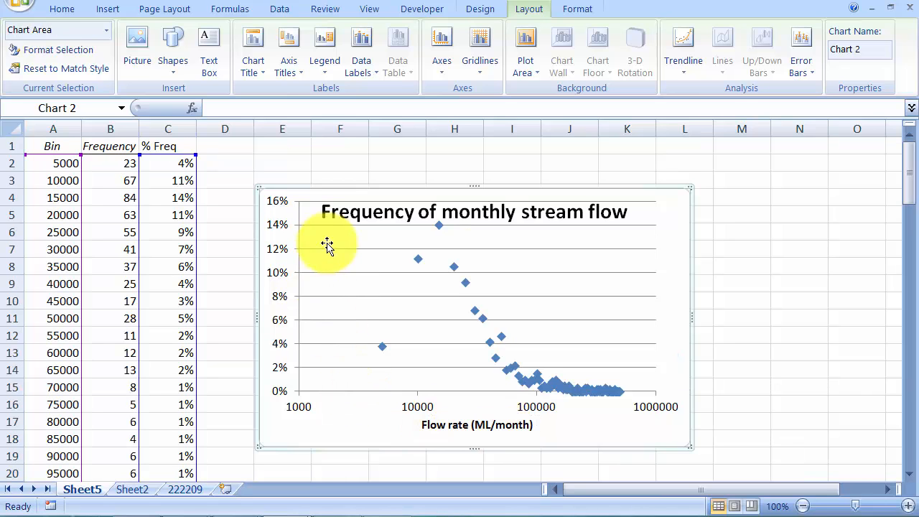
Step: Add a rotated title reading "Frequency" to the scatter chart's vertical axis
{"action": "left_click", "coordinate": [280, 54]}
{"action": "left_click", "coordinate": [332, 113]}
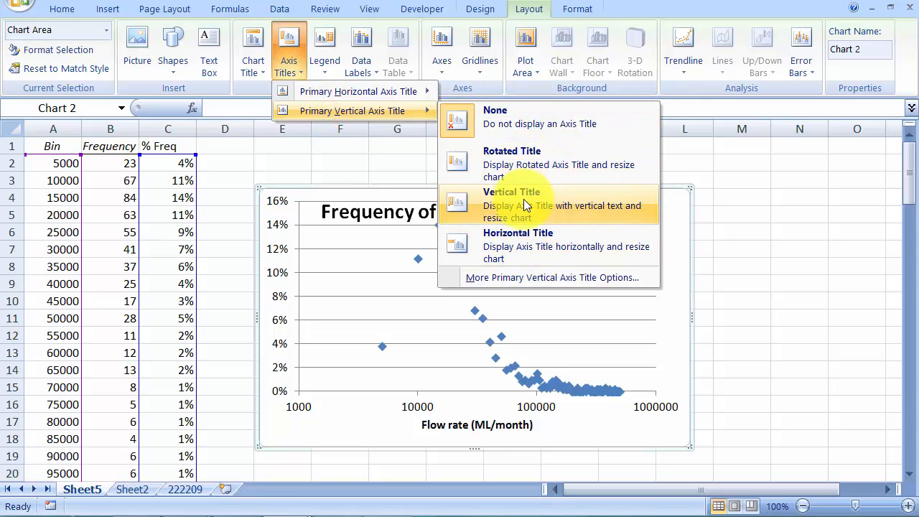
{"action": "left_click", "coordinate": [523, 166]}
{"action": "left_click", "coordinate": [287, 301]}
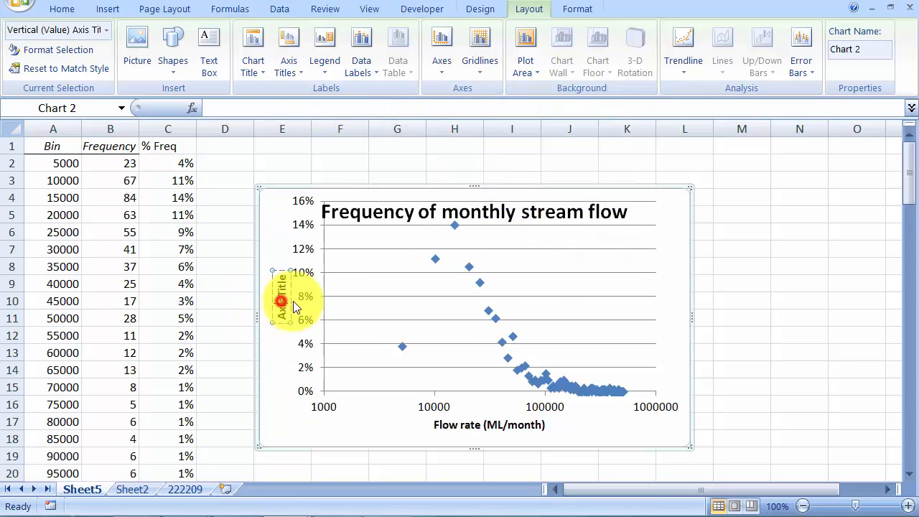
{"action": "type", "text": "Frequency"}
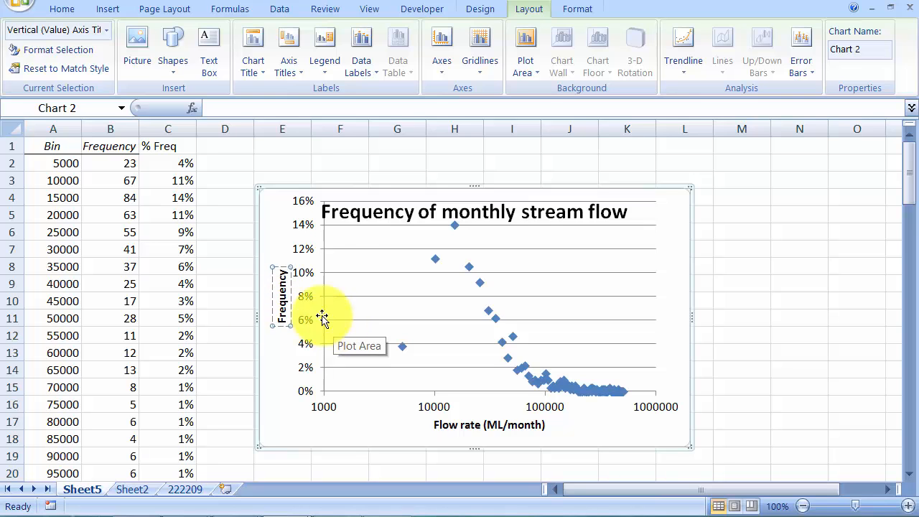
{"action": "left_click", "coordinate": [222, 284]}
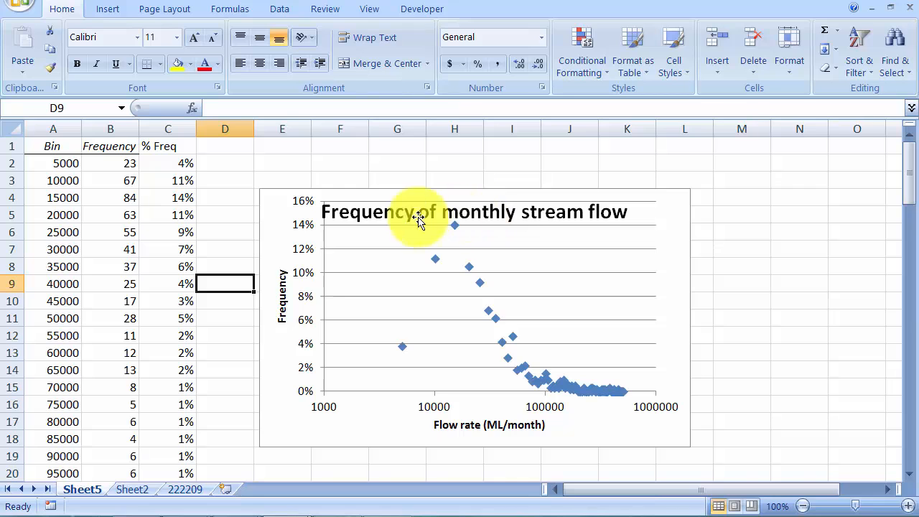
Step: Widen the scatter chart by extending its right edge to about the end of column M
{"action": "scroll", "coordinate": [316, 273], "scroll_direction": "down", "scroll_amount": 2}
{"action": "scroll", "coordinate": [316, 273], "scroll_direction": "up", "scroll_amount": 2}
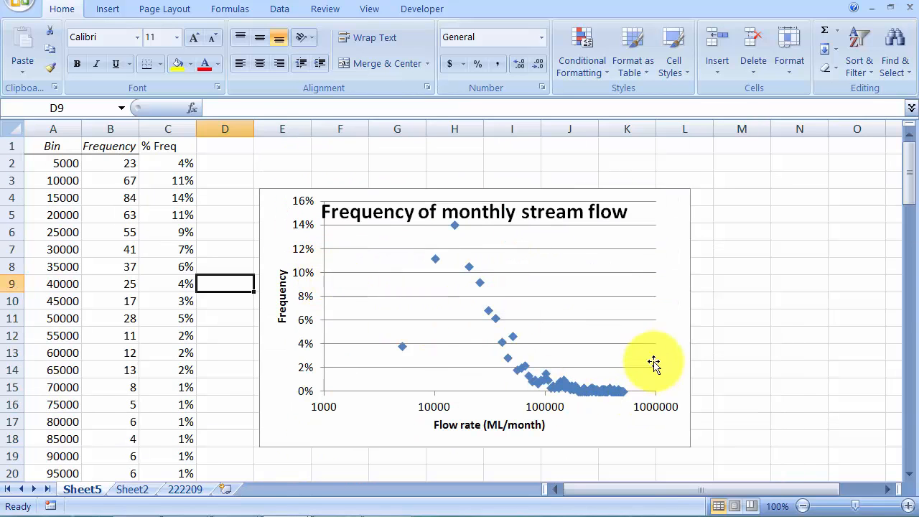
{"action": "left_click", "coordinate": [677, 326]}
{"action": "left_click_drag", "start_coordinate": [691, 312], "coordinate": [769, 322]}
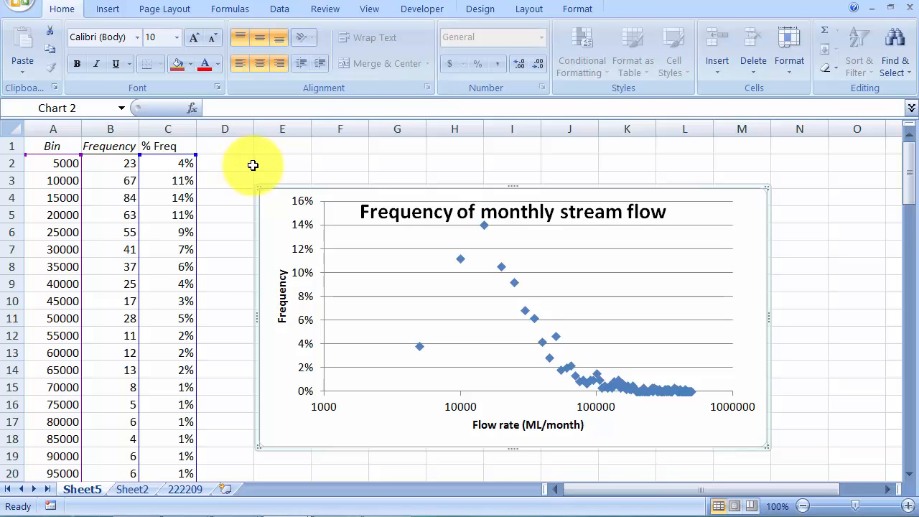
{"action": "left_click", "coordinate": [277, 160]}
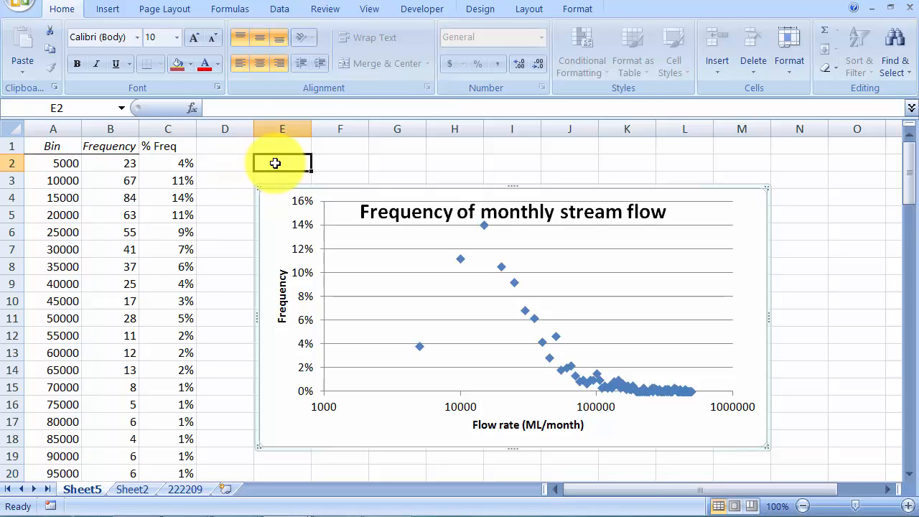
{"action": "left_click", "coordinate": [455, 163]}
{"action": "left_click", "coordinate": [566, 163]}
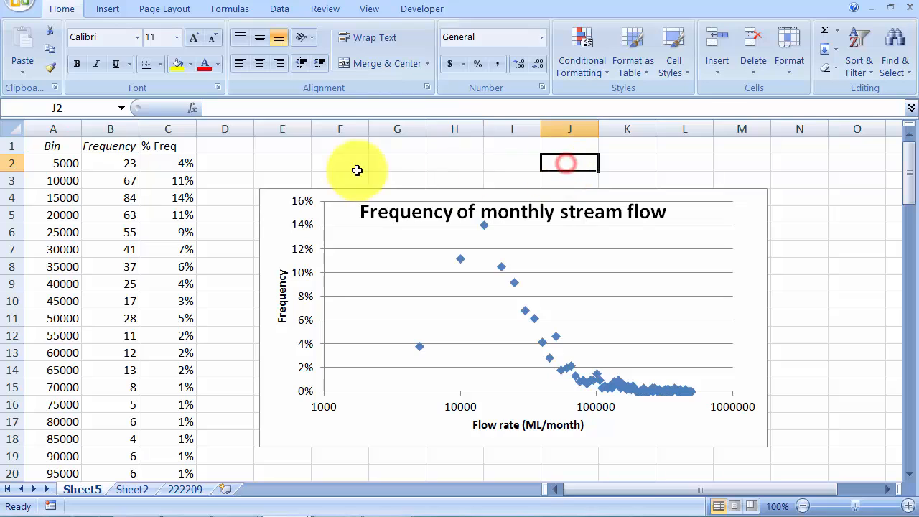
{"action": "left_click", "coordinate": [241, 163]}
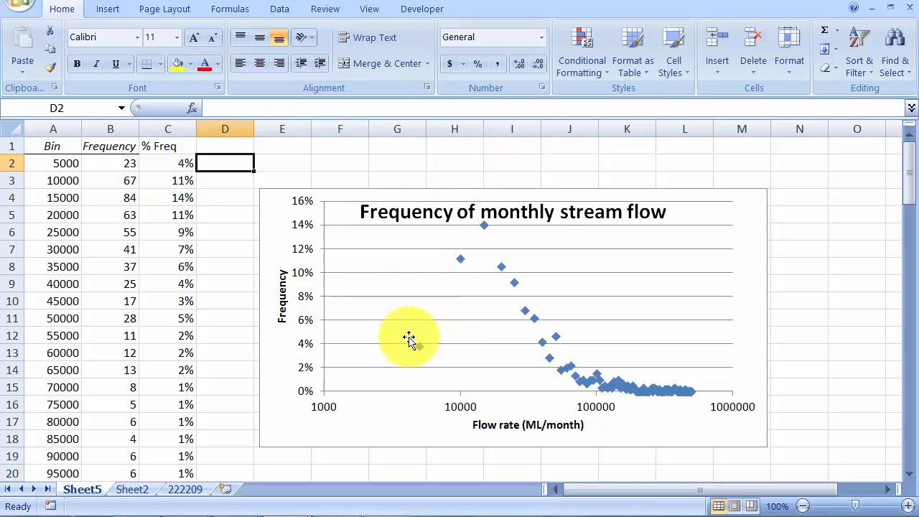
{"action": "left_click", "coordinate": [355, 516]}
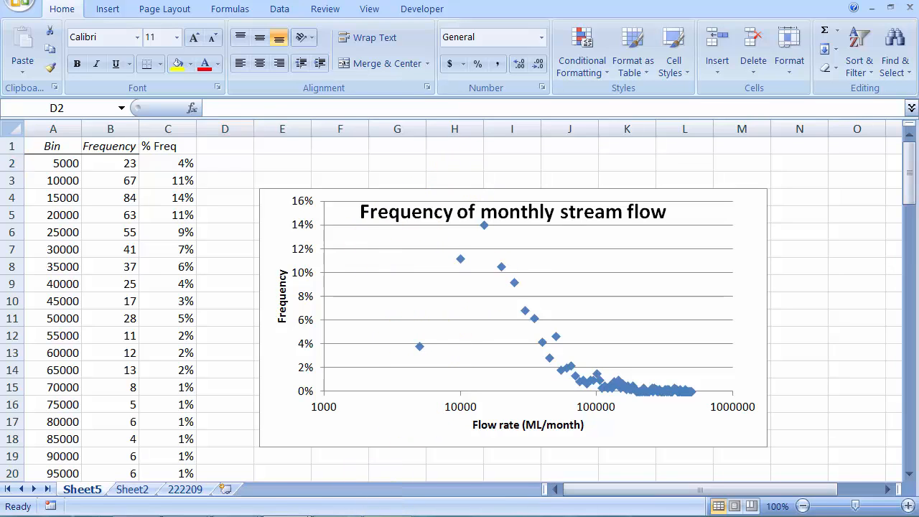